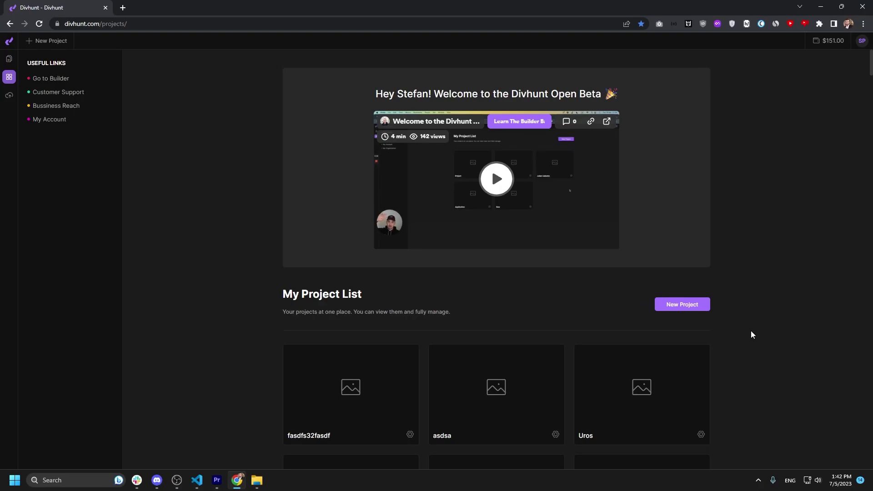
Highlight the My Project List heading and its description on the projects page
{"action": "left_click_drag", "start_coordinate": [454, 312], "coordinate": [282, 295]}
{"action": "left_click", "coordinate": [283, 295]}
{"action": "left_click_drag", "start_coordinate": [280, 293], "coordinate": [361, 295]}
{"action": "left_click", "coordinate": [429, 305]}
{"action": "left_click_drag", "start_coordinate": [455, 314], "coordinate": [293, 293]}
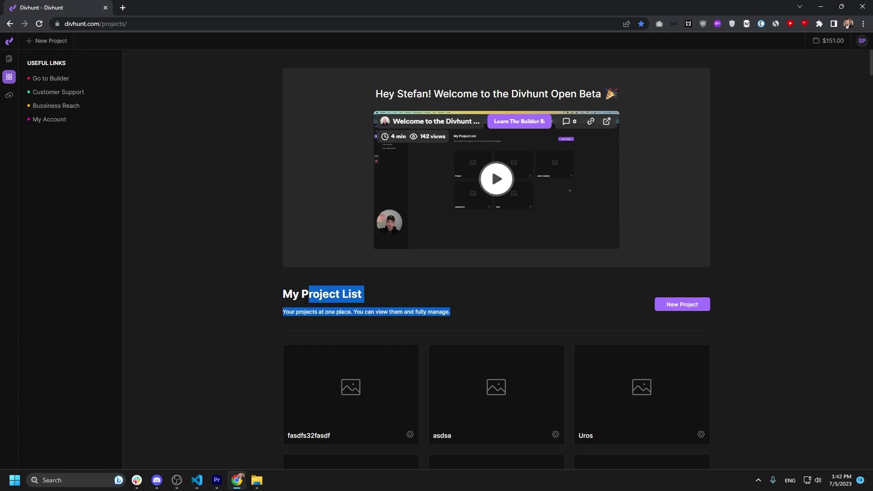
{"action": "left_click", "coordinate": [805, 135]}
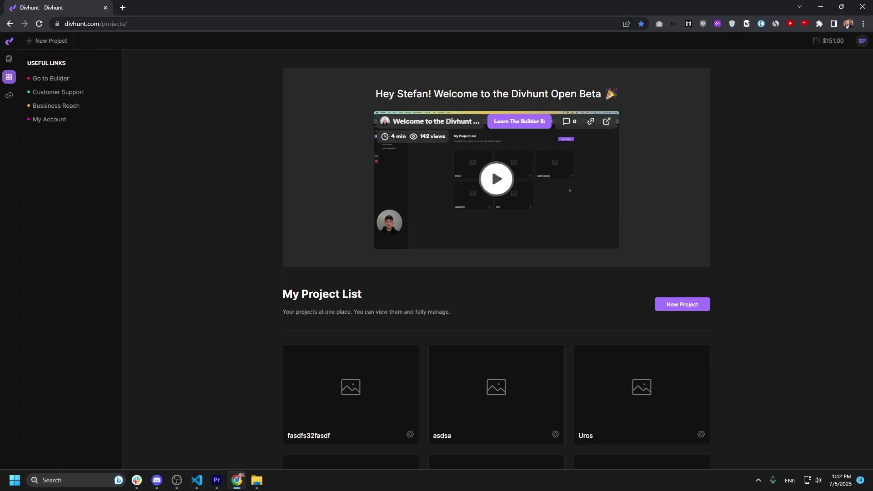
Start a new project and scroll through the available starting options
{"action": "left_click", "coordinate": [676, 304]}
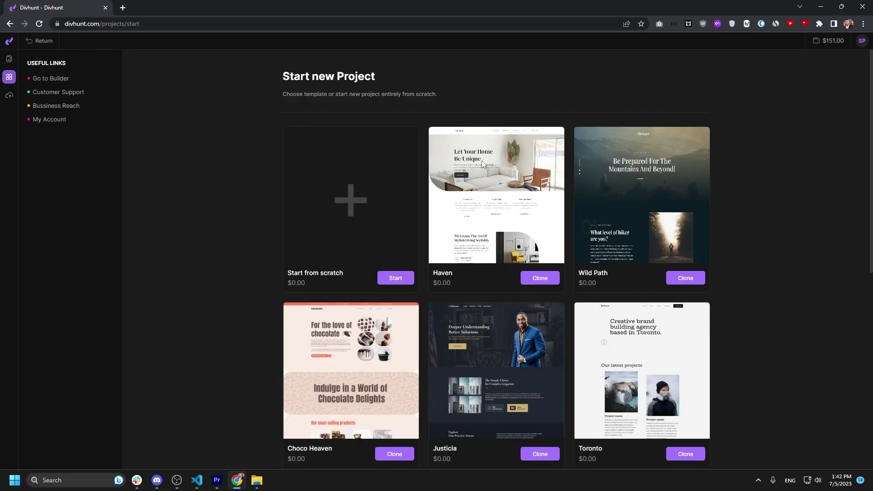
{"action": "scroll", "coordinate": [473, 191], "scroll_direction": "down", "scroll_amount": 3}
{"action": "scroll", "coordinate": [459, 225], "scroll_direction": "down", "scroll_amount": 2}
{"action": "scroll", "coordinate": [344, 258], "scroll_direction": "up", "scroll_amount": 3}
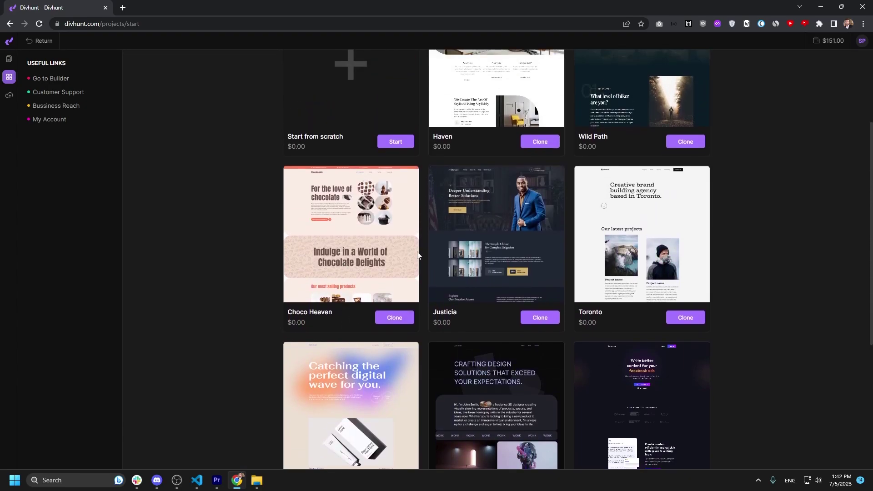
{"action": "scroll", "coordinate": [418, 257], "scroll_direction": "up", "scroll_amount": 2}
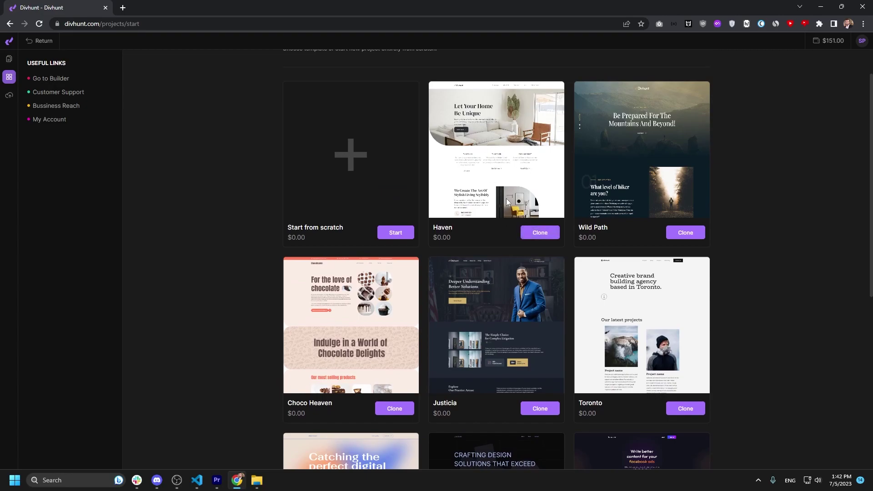
{"action": "scroll", "coordinate": [663, 318], "scroll_direction": "down", "scroll_amount": 2}
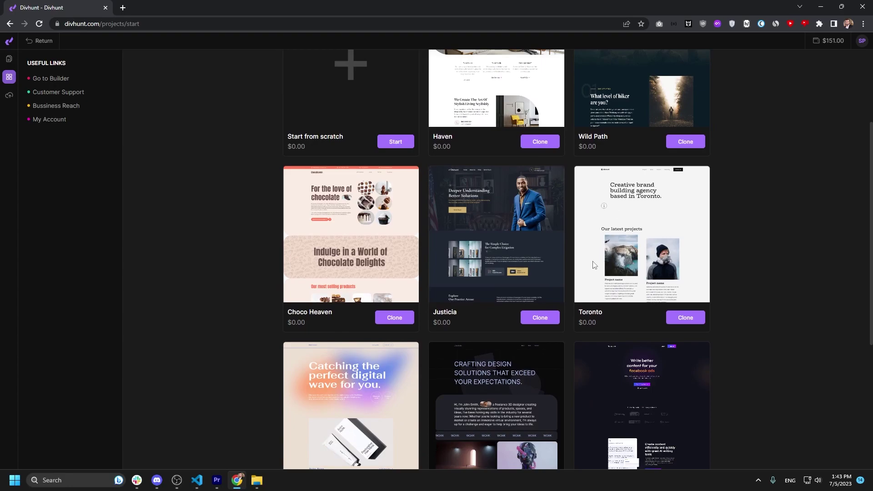
{"action": "scroll", "coordinate": [583, 272], "scroll_direction": "up", "scroll_amount": 2}
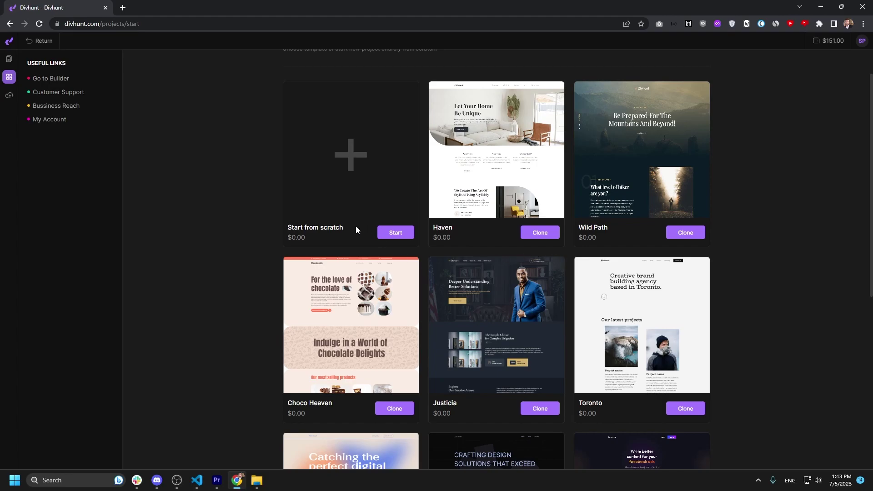
{"action": "scroll", "coordinate": [448, 278], "scroll_direction": "down", "scroll_amount": 4}
{"action": "scroll", "coordinate": [448, 278], "scroll_direction": "up", "scroll_amount": 4}
{"action": "scroll", "coordinate": [214, 161], "scroll_direction": "up", "scroll_amount": 1}
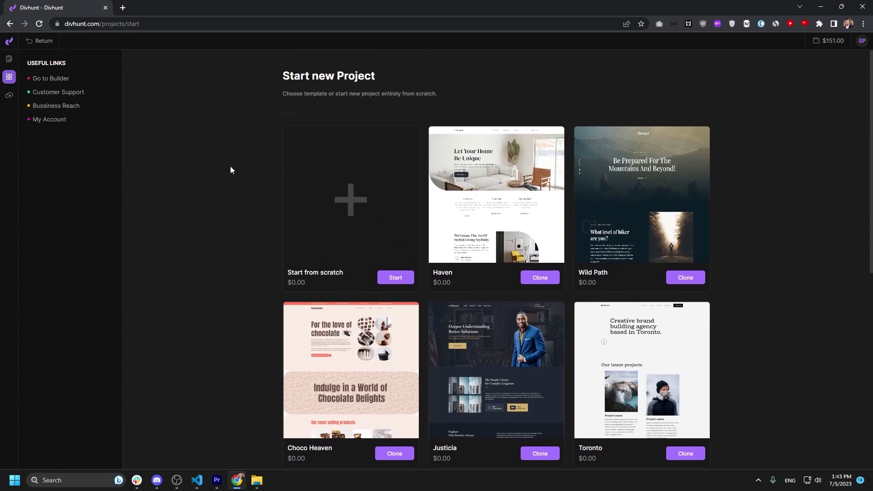
Create the project from scratch with the name Torino
{"action": "left_click", "coordinate": [395, 278]}
{"action": "left_click", "coordinate": [402, 256]}
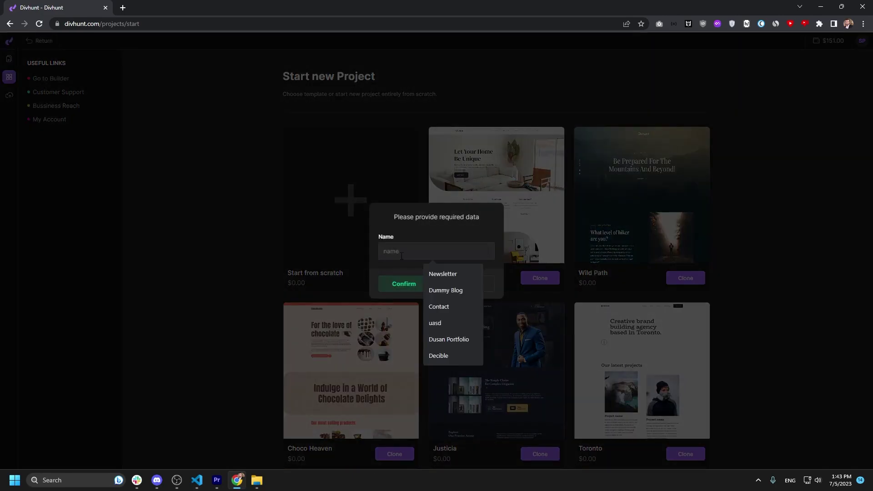
{"action": "type", "text": "Torino"}
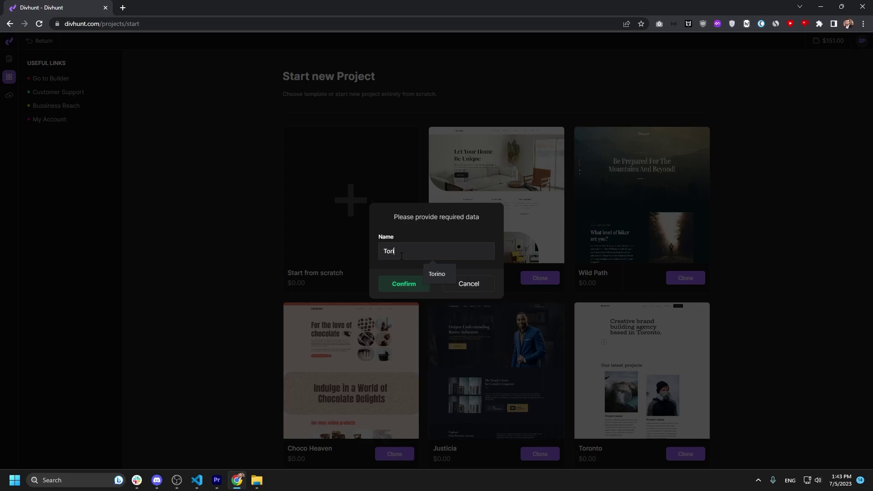
{"action": "left_click", "coordinate": [405, 275]}
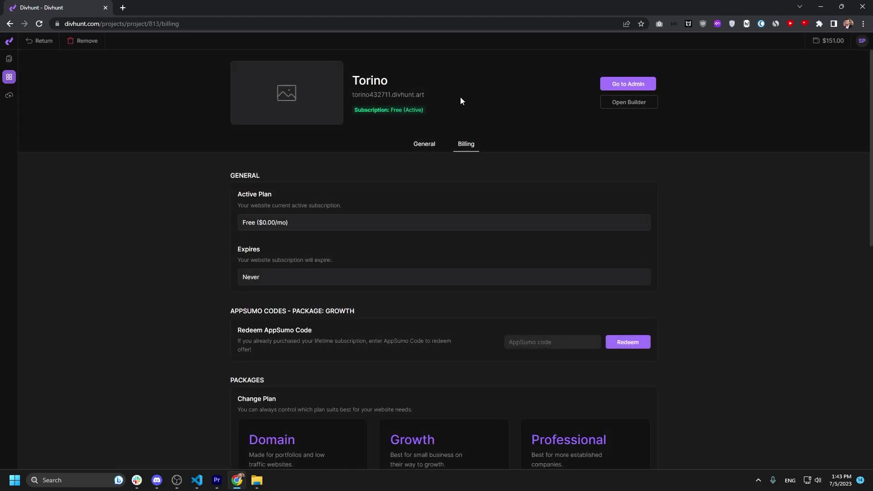
Highlight the project's free divhunt.art subdomain address
{"action": "left_click_drag", "start_coordinate": [427, 94], "coordinate": [353, 95]}
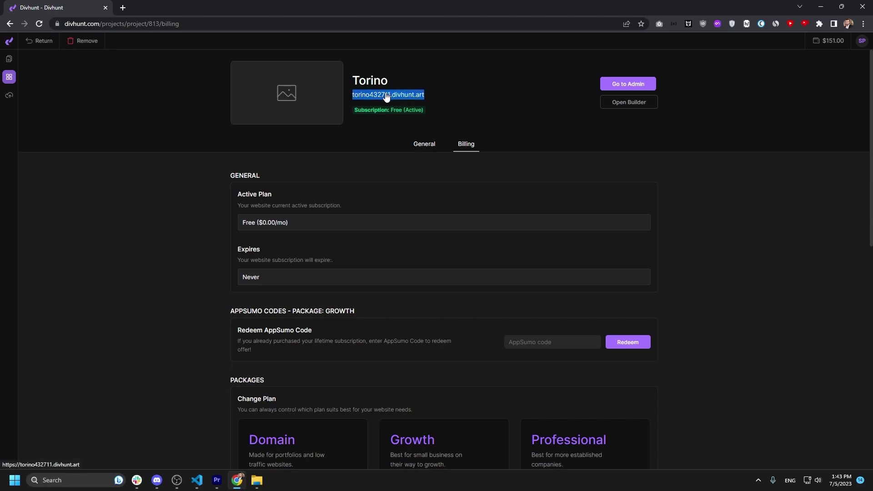
{"action": "left_click_drag", "start_coordinate": [446, 100], "coordinate": [390, 95]}
{"action": "left_click", "coordinate": [423, 107]}
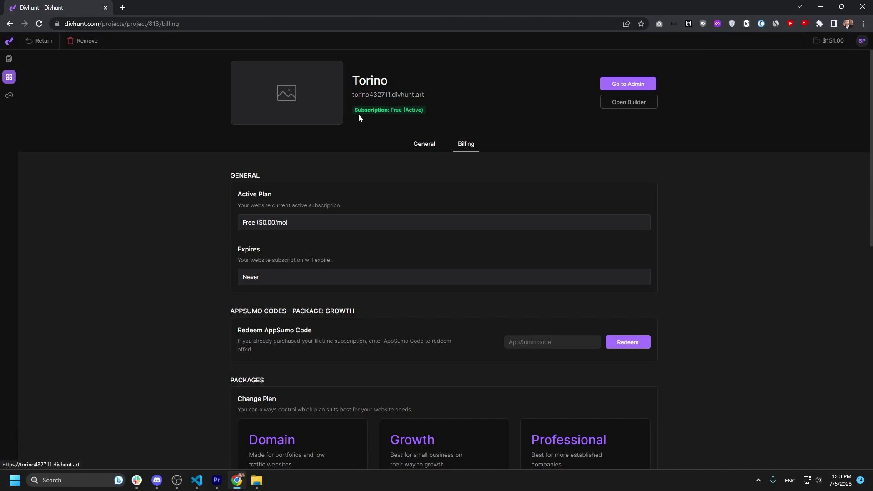
{"action": "left_click_drag", "start_coordinate": [435, 96], "coordinate": [353, 99]}
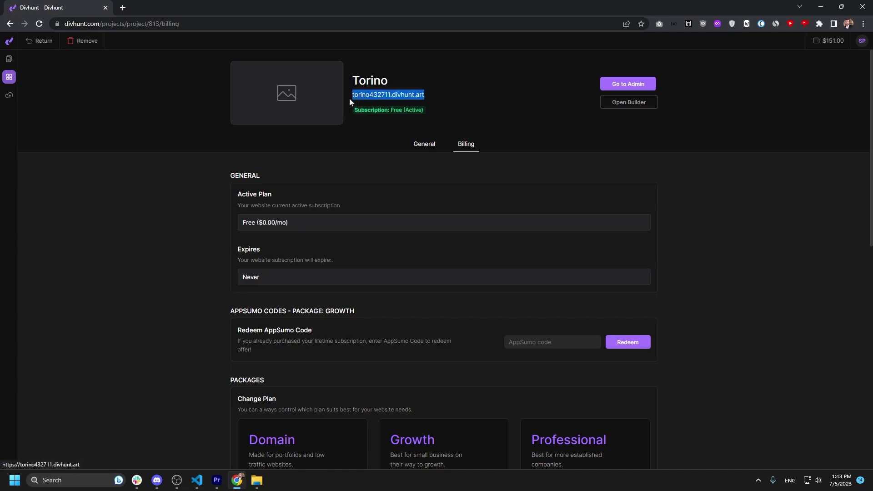
Look at the custom domain field in General settings, then return to Billing
{"action": "left_click", "coordinate": [424, 149]}
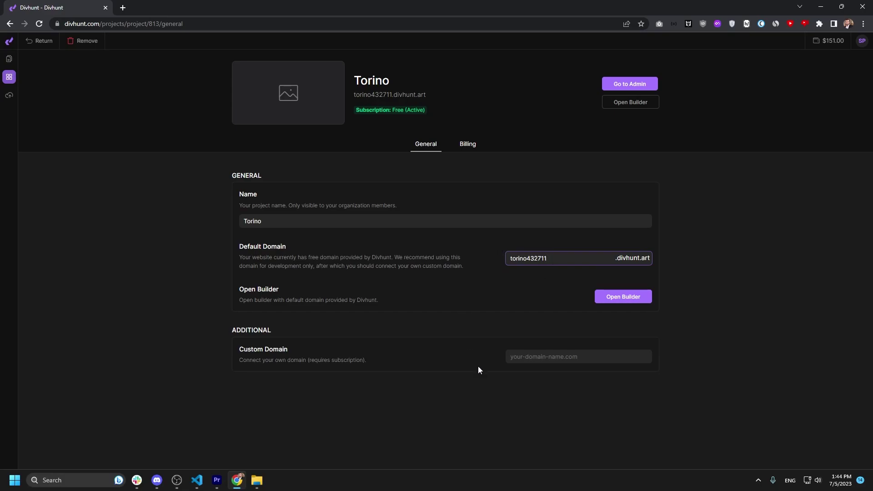
{"action": "left_click", "coordinate": [518, 357]}
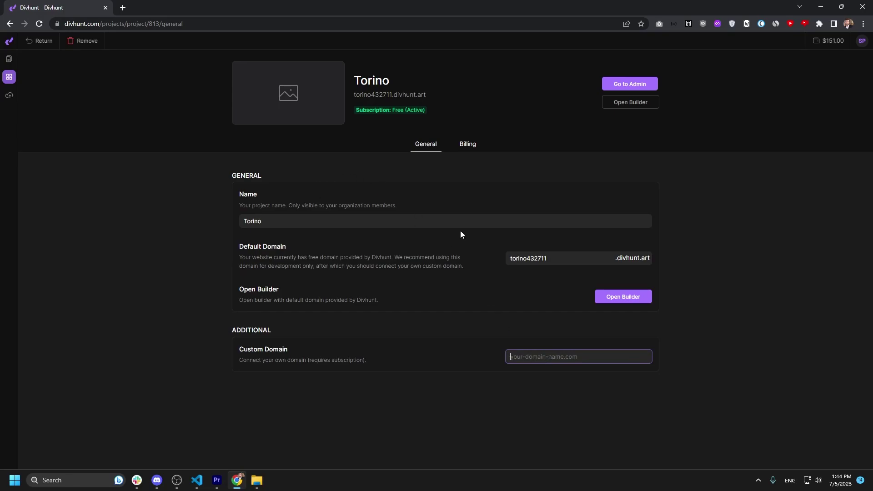
{"action": "left_click", "coordinate": [462, 145]}
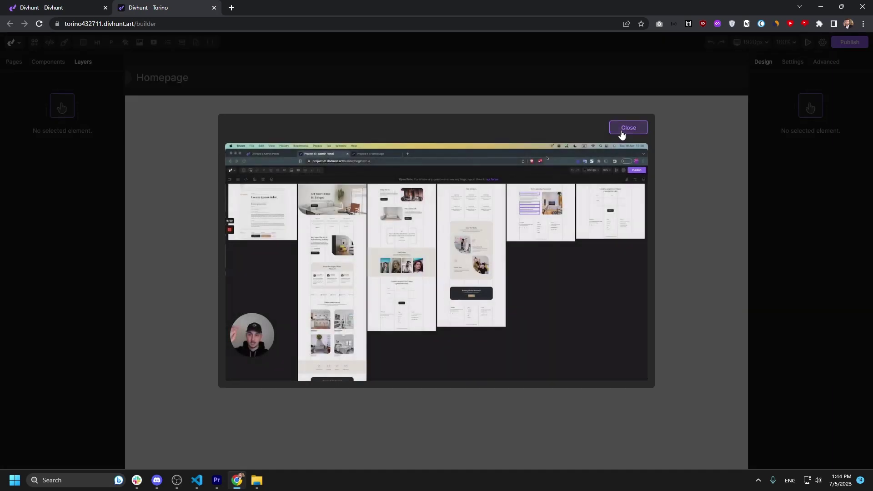
Dismiss the welcome video and zoom the empty Homepage canvas in and out
{"action": "left_click", "coordinate": [621, 135]}
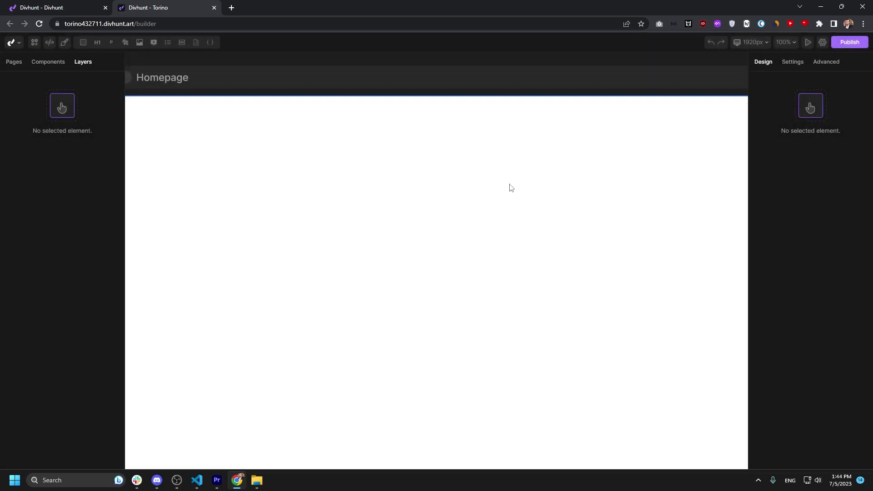
{"action": "key", "text": "alt"}
{"action": "scroll", "coordinate": [451, 229], "scroll_direction": "up", "scroll_amount": 1}
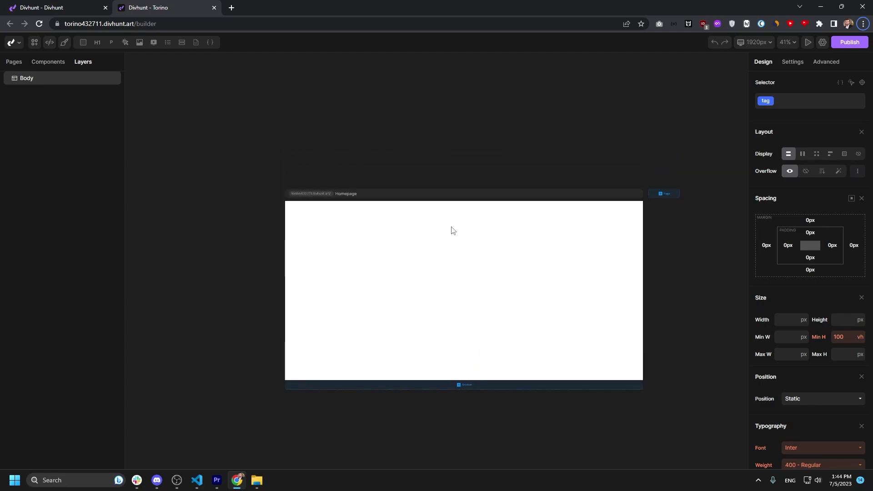
{"action": "scroll", "coordinate": [691, 299], "scroll_direction": "up", "scroll_amount": 1}
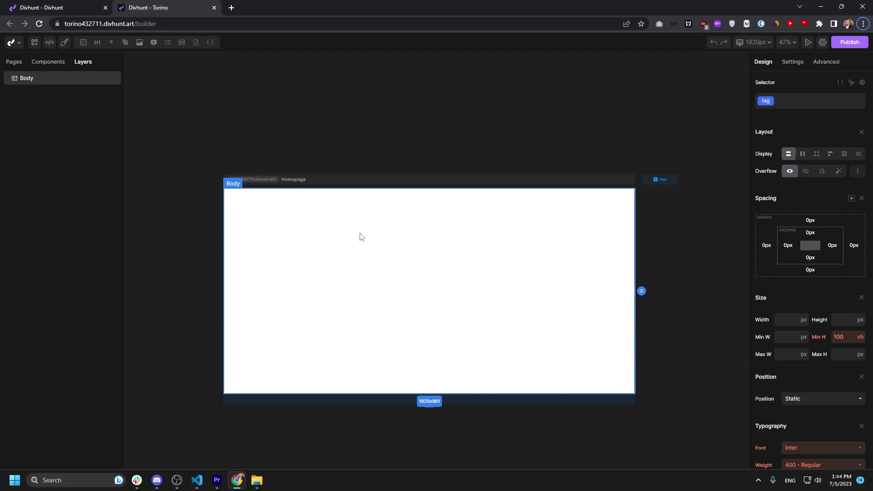
{"action": "scroll", "coordinate": [358, 238], "scroll_direction": "down", "scroll_amount": 1}
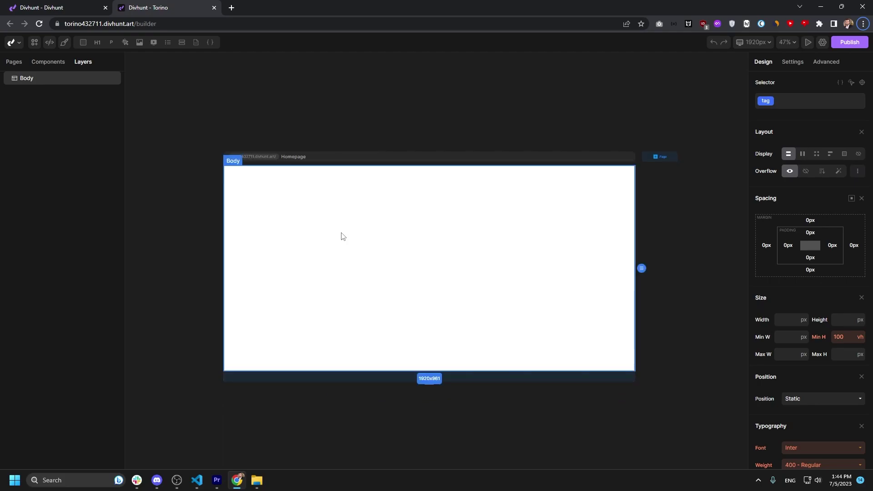
{"action": "scroll", "coordinate": [344, 235], "scroll_direction": "down", "scroll_amount": 2}
{"action": "scroll", "coordinate": [344, 235], "scroll_direction": "down", "scroll_amount": 4}
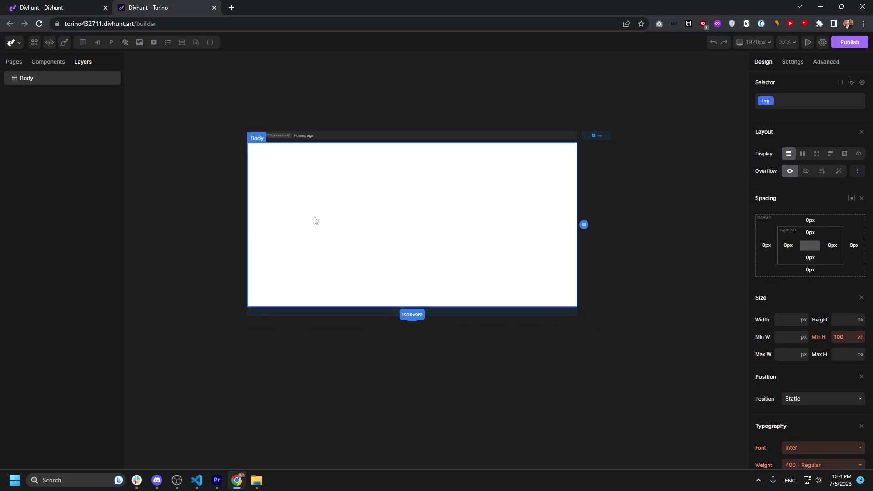
{"action": "scroll", "coordinate": [334, 222], "scroll_direction": "down", "scroll_amount": 1}
{"action": "scroll", "coordinate": [334, 224], "scroll_direction": "up", "scroll_amount": 3}
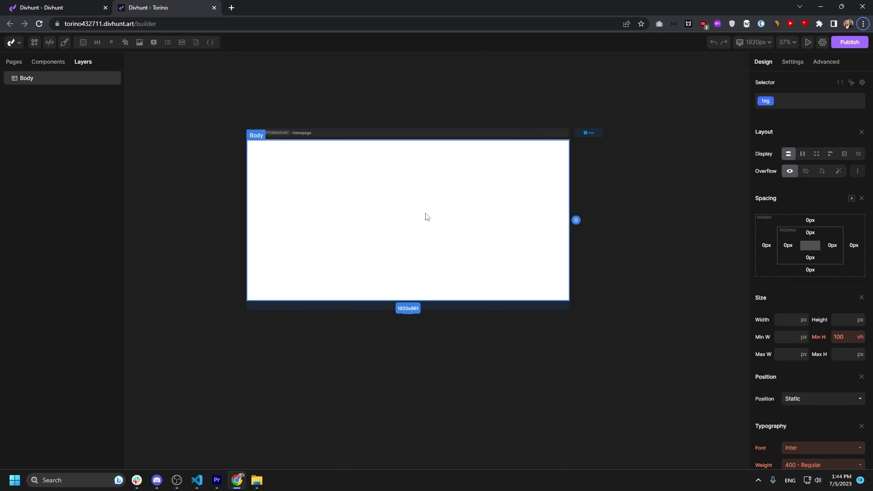
Pan the canvas with Space-drag to bring the page back near the centre
{"action": "key", "text": "space"}
{"action": "key", "text": "Escape"}
{"action": "left_click_drag", "start_coordinate": [356, 180], "coordinate": [359, 211]}
{"action": "scroll", "coordinate": [562, 183], "scroll_direction": "down", "scroll_amount": 3}
{"action": "scroll", "coordinate": [588, 172], "scroll_direction": "up", "scroll_amount": 2}
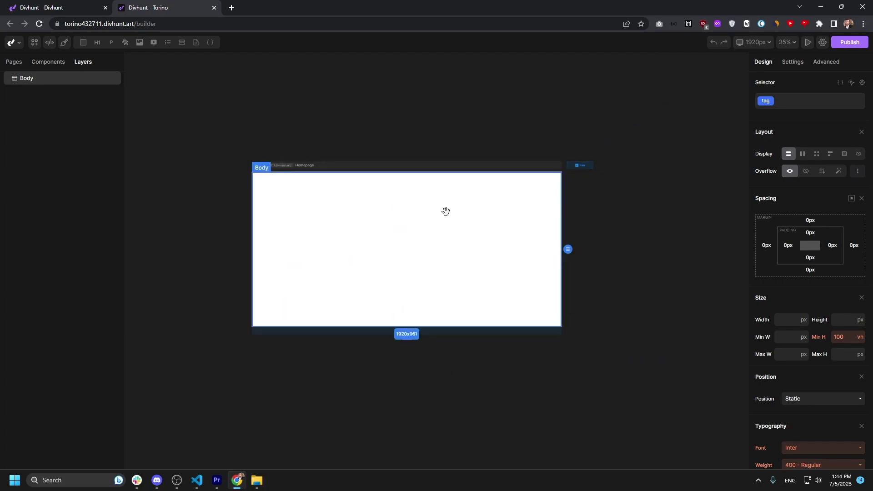
{"action": "left_click_drag", "start_coordinate": [446, 210], "coordinate": [329, 202]}
{"action": "left_click_drag", "start_coordinate": [527, 210], "coordinate": [572, 211]}
{"action": "left_click_drag", "start_coordinate": [318, 206], "coordinate": [593, 204]}
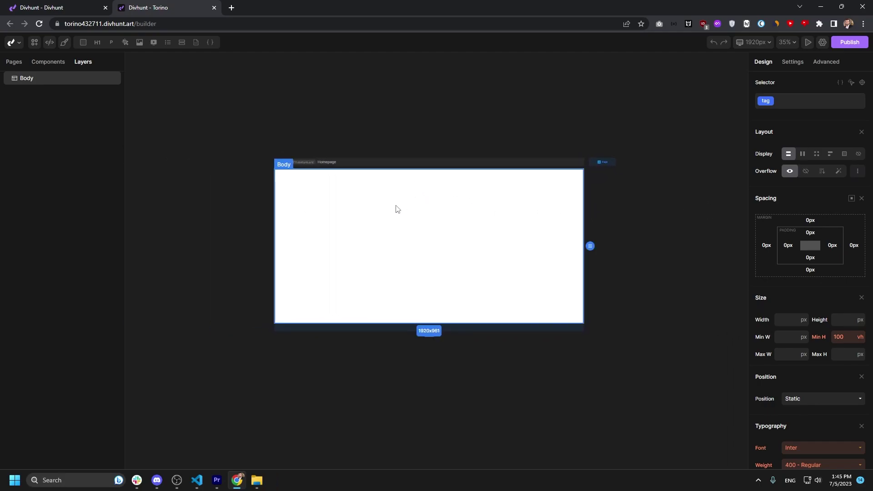
{"action": "scroll", "coordinate": [395, 207], "scroll_direction": "up", "scroll_amount": 2}
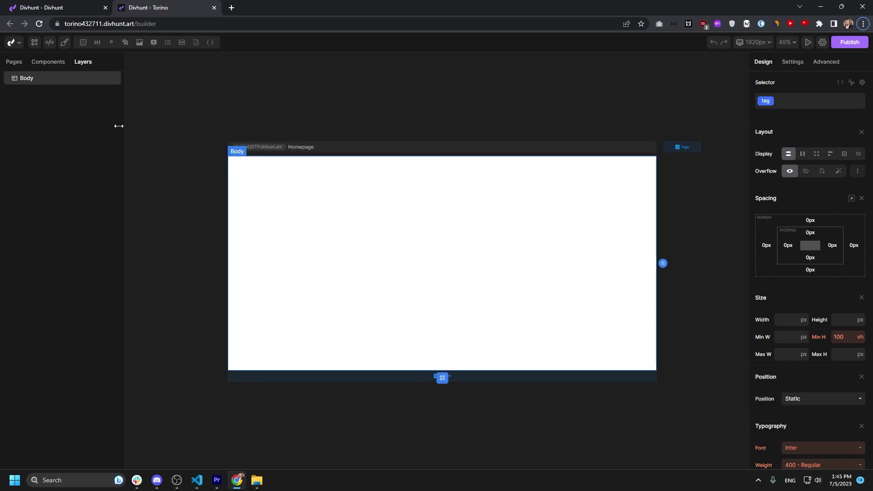
Browse the Pages and Components lists, then show the Homepage's Layers with only Body
{"action": "left_click", "coordinate": [18, 64]}
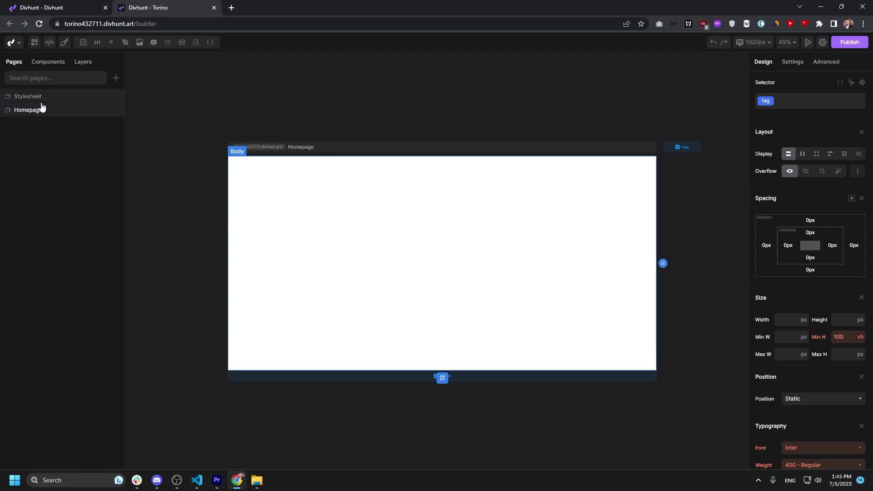
{"action": "left_click", "coordinate": [48, 62]}
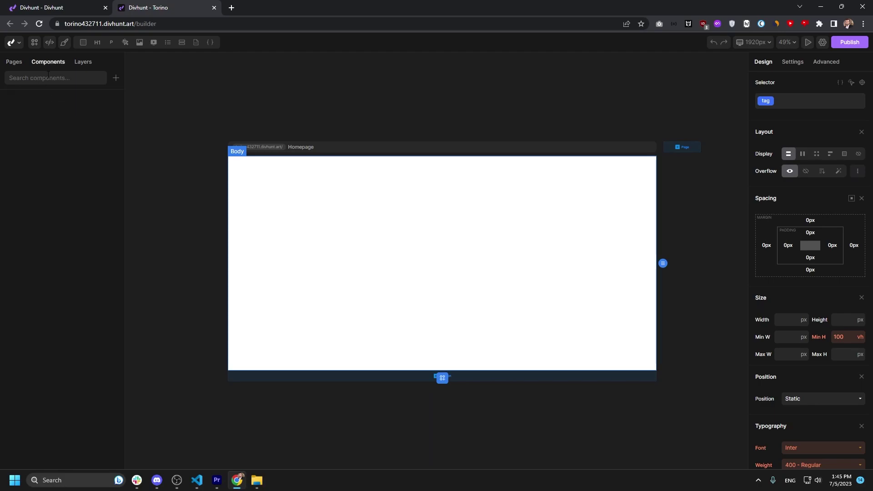
{"action": "left_click", "coordinate": [43, 78]}
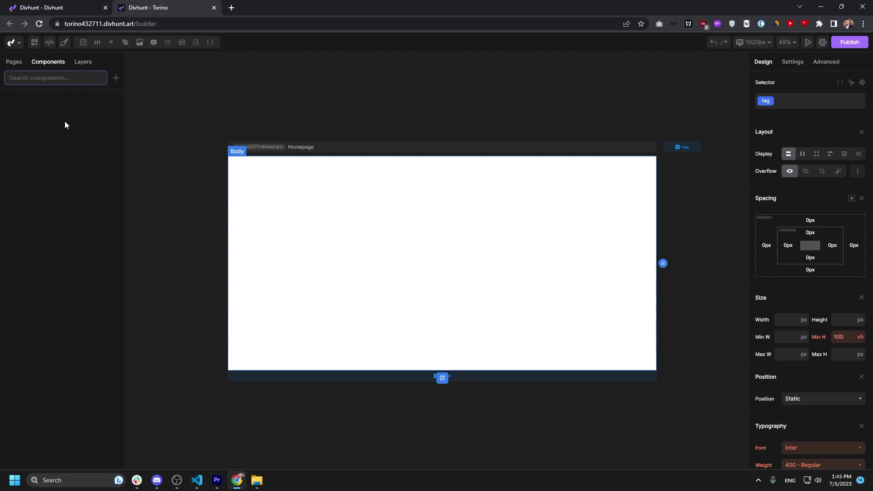
{"action": "left_click", "coordinate": [14, 62]}
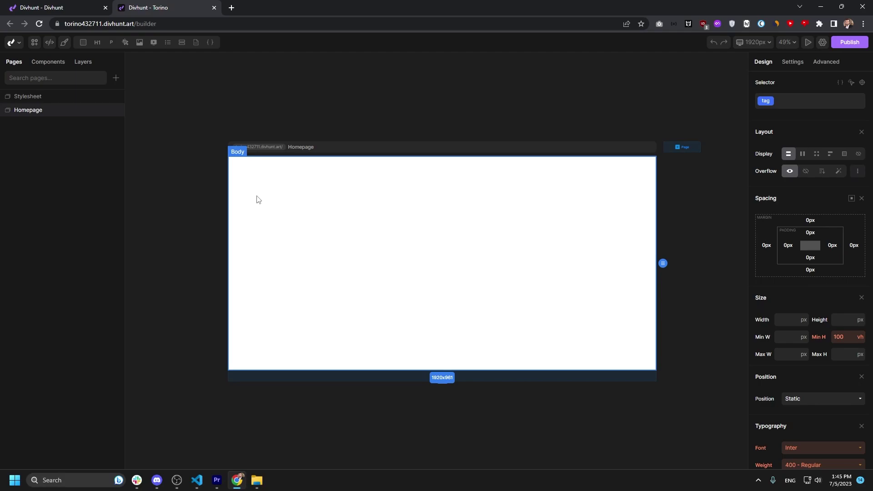
{"action": "left_click", "coordinate": [80, 63]}
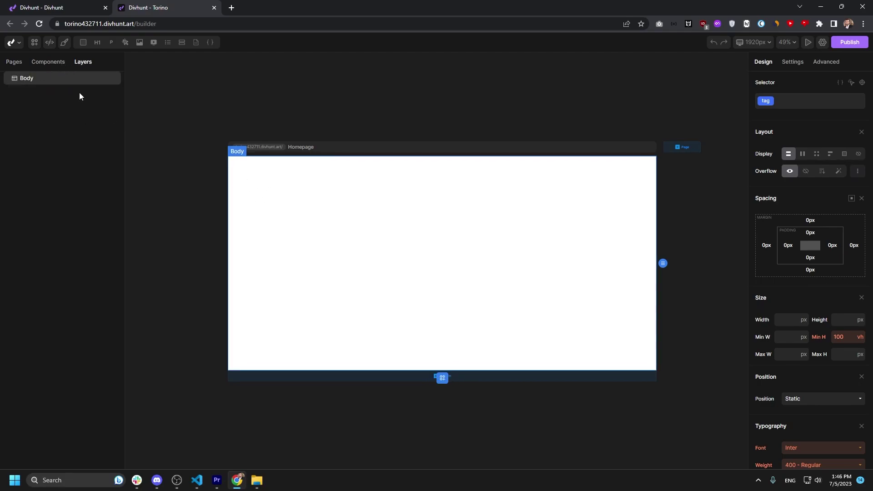
Create a site colour named Dark set to rgba(37,37,37)
{"action": "left_click", "coordinate": [64, 44]}
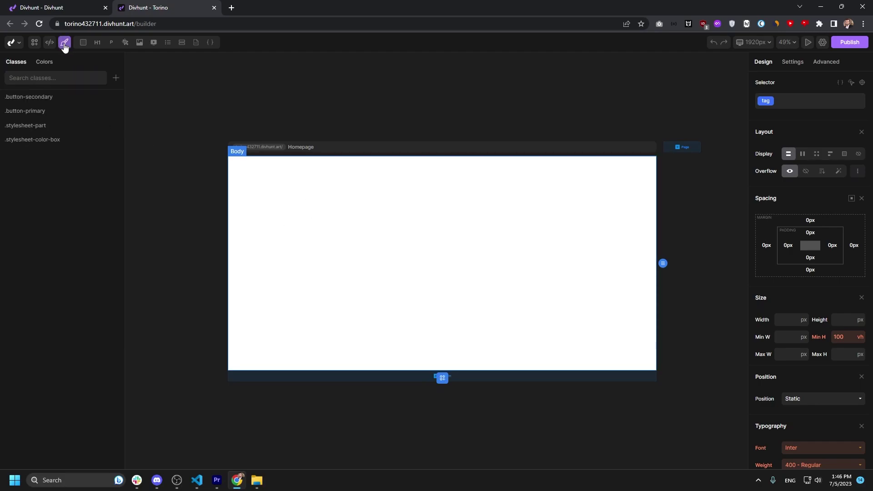
{"action": "left_click", "coordinate": [45, 64]}
{"action": "left_click", "coordinate": [116, 77]}
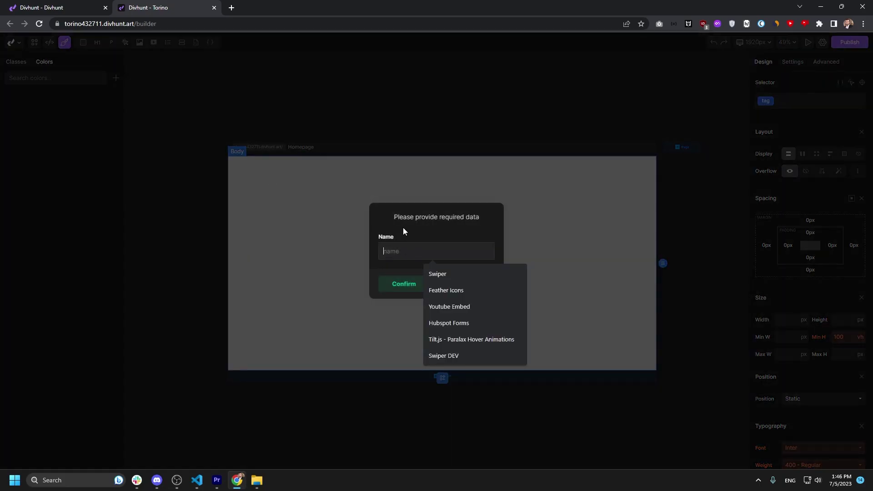
{"action": "type", "text": "Dark"}
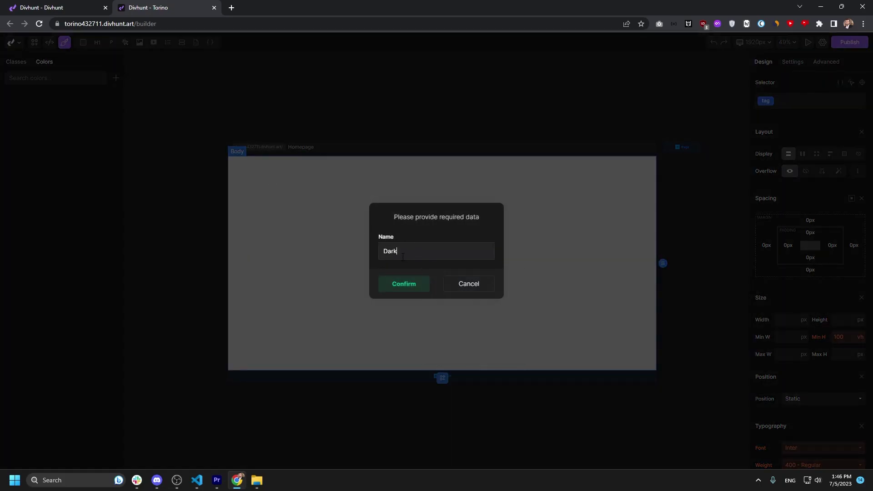
{"action": "left_click", "coordinate": [411, 279]}
{"action": "left_click", "coordinate": [403, 283]}
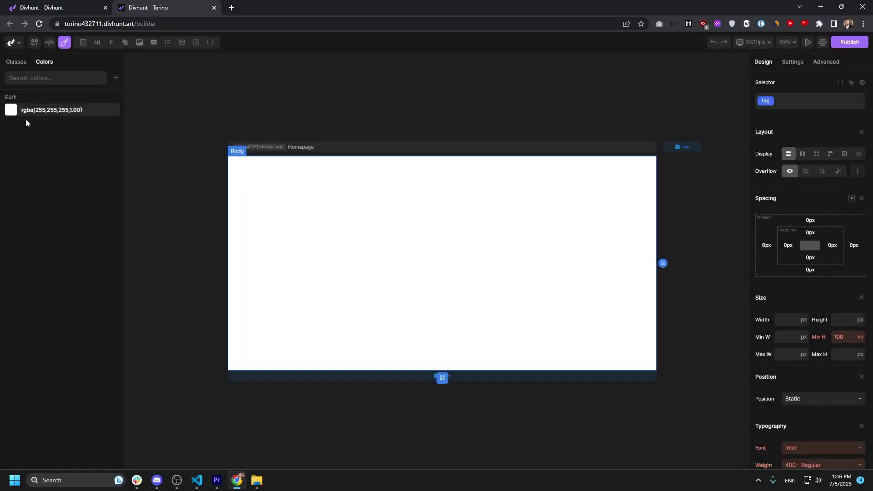
{"action": "left_click", "coordinate": [24, 113]}
{"action": "left_click_drag", "start_coordinate": [26, 149], "coordinate": [5, 159]}
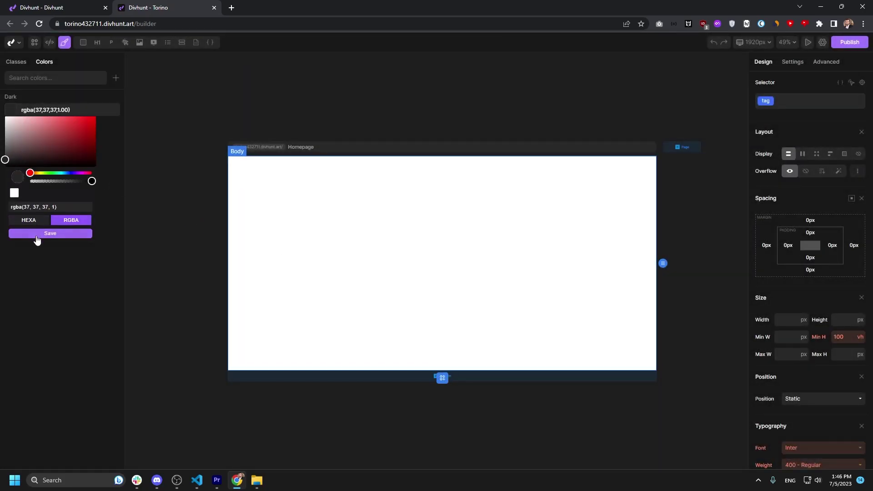
{"action": "left_click", "coordinate": [36, 233]}
Create a Brand colour set to rgba(0,106,189), then cancel a third colour
{"action": "left_click", "coordinate": [115, 78]}
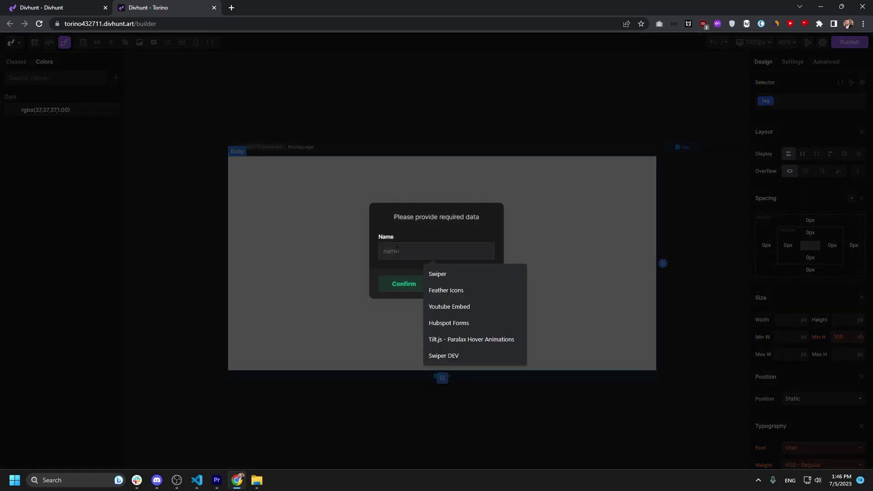
{"action": "type", "text": "Brand"}
{"action": "left_click", "coordinate": [402, 285]}
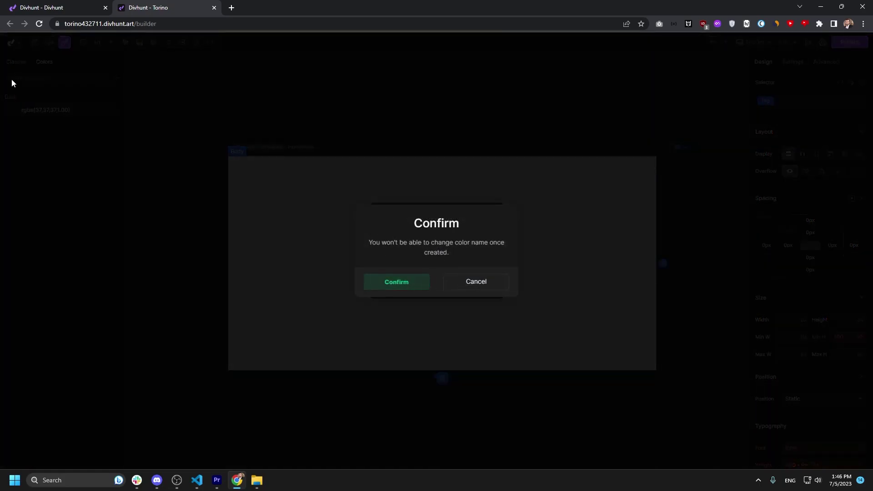
{"action": "left_click", "coordinate": [389, 283]}
{"action": "left_click", "coordinate": [30, 109]}
{"action": "left_click_drag", "start_coordinate": [32, 173], "coordinate": [65, 172]}
{"action": "left_click", "coordinate": [83, 137]}
{"action": "left_click_drag", "start_coordinate": [84, 137], "coordinate": [95, 129]}
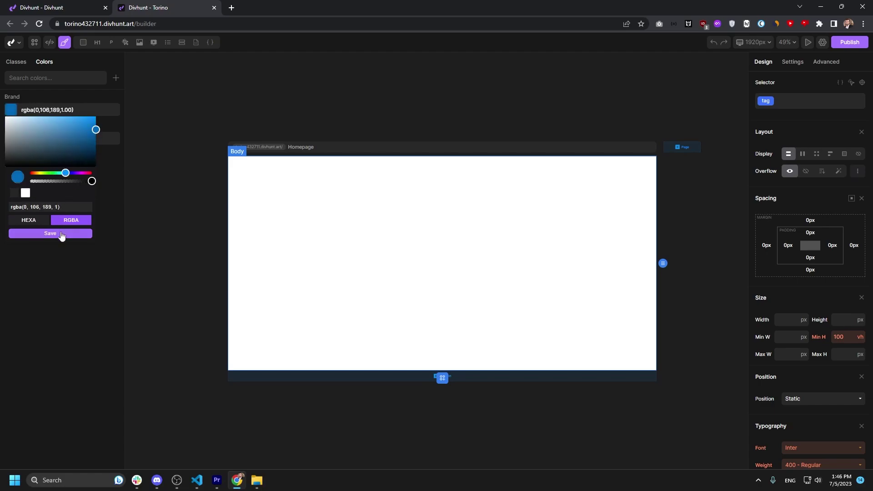
{"action": "left_click", "coordinate": [59, 233]}
{"action": "left_click", "coordinate": [116, 79]}
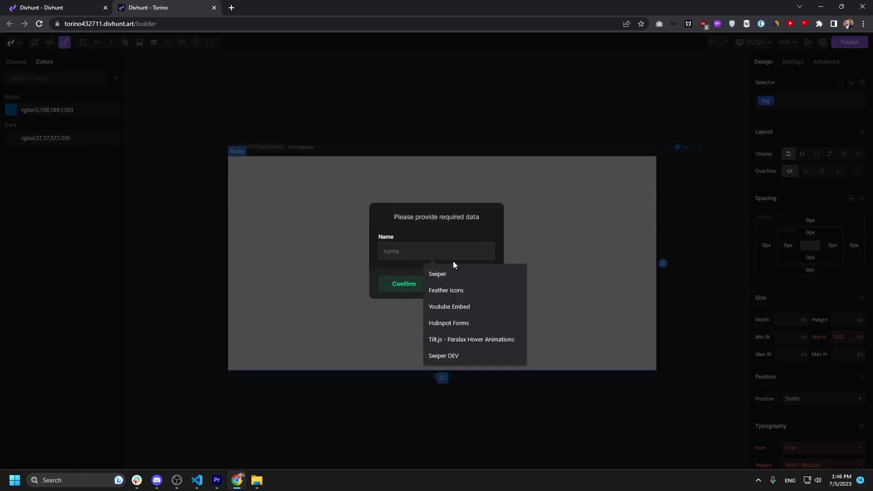
{"action": "left_click", "coordinate": [463, 285]}
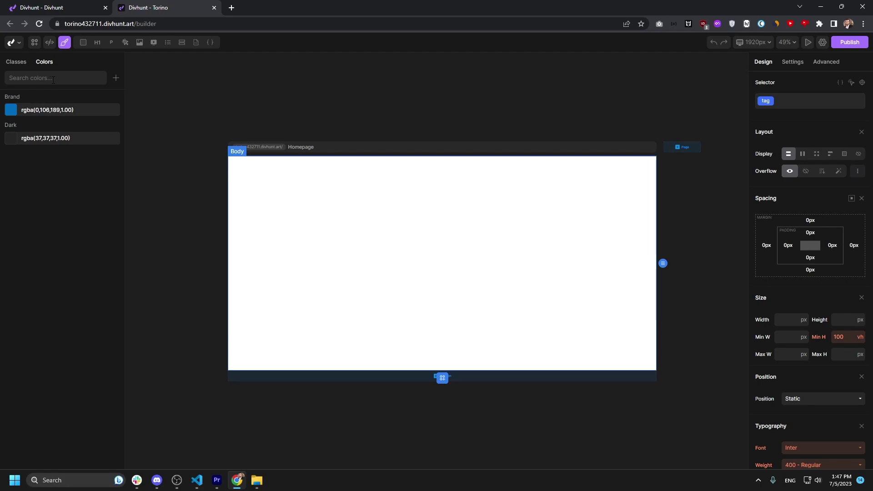
Return to the style classes list and scroll through it
{"action": "left_click", "coordinate": [64, 45]}
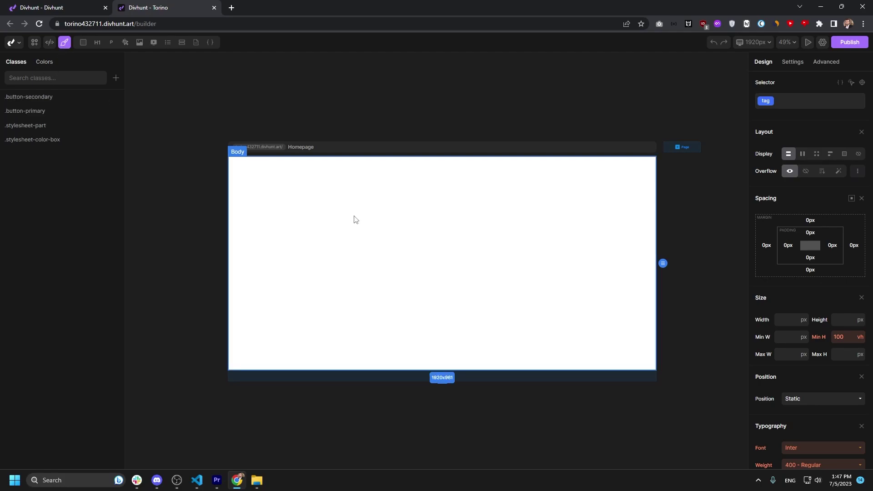
{"action": "scroll", "coordinate": [364, 227], "scroll_direction": "down", "scroll_amount": 2}
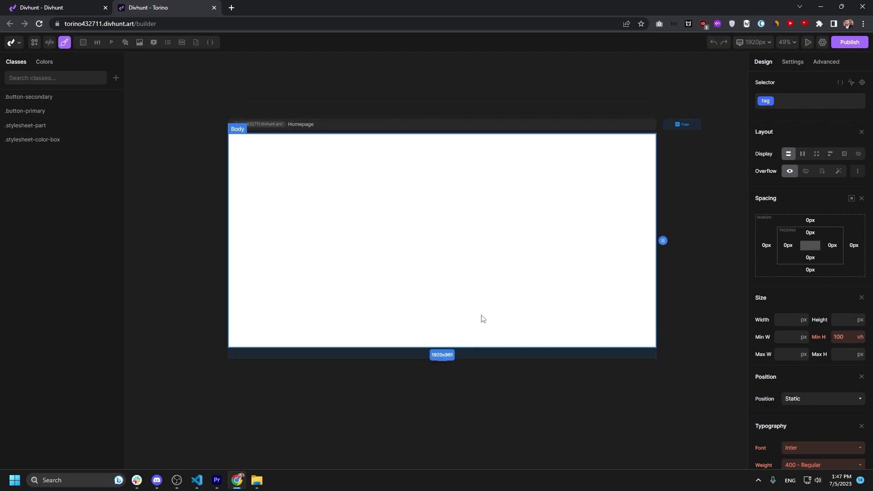
{"action": "scroll", "coordinate": [481, 318], "scroll_direction": "up", "scroll_amount": 2}
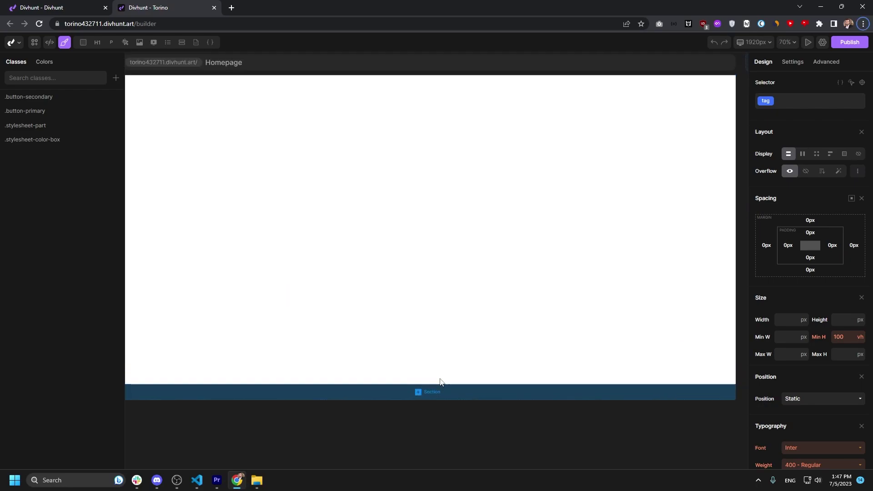
{"action": "scroll", "coordinate": [438, 386], "scroll_direction": "up", "scroll_amount": 4}
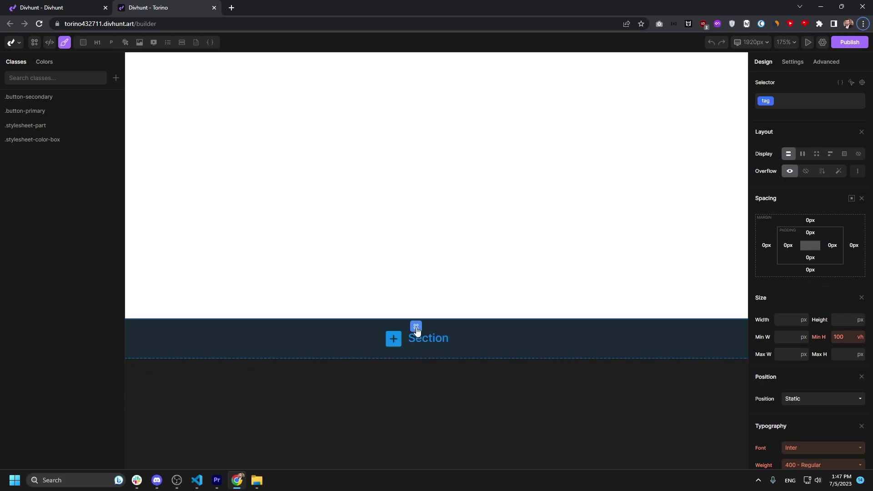
Open the prebuilt elements library and scroll through its section templates
{"action": "left_click", "coordinate": [432, 344]}
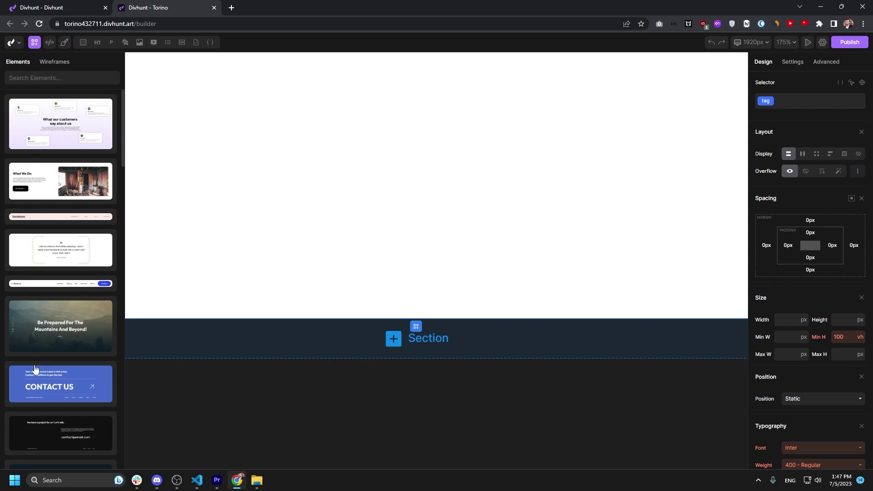
{"action": "scroll", "coordinate": [41, 122], "scroll_direction": "down", "scroll_amount": 10}
{"action": "scroll", "coordinate": [52, 142], "scroll_direction": "down", "scroll_amount": 10}
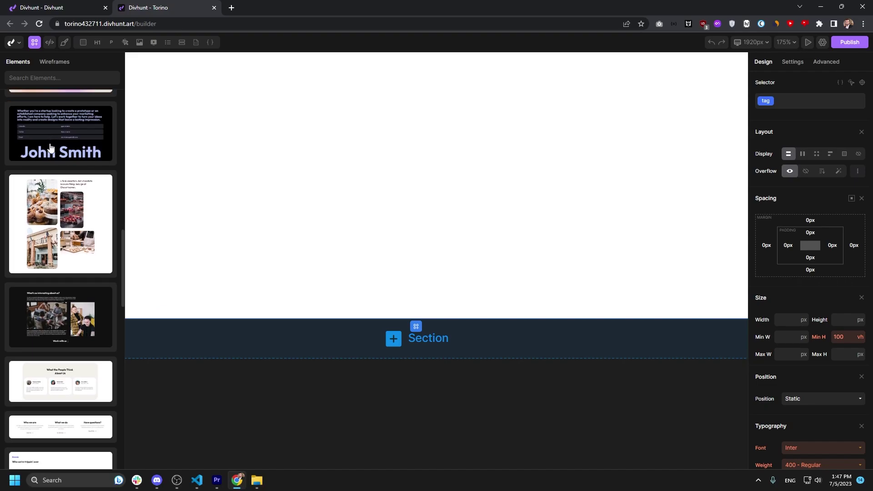
{"action": "scroll", "coordinate": [51, 147], "scroll_direction": "down", "scroll_amount": 8}
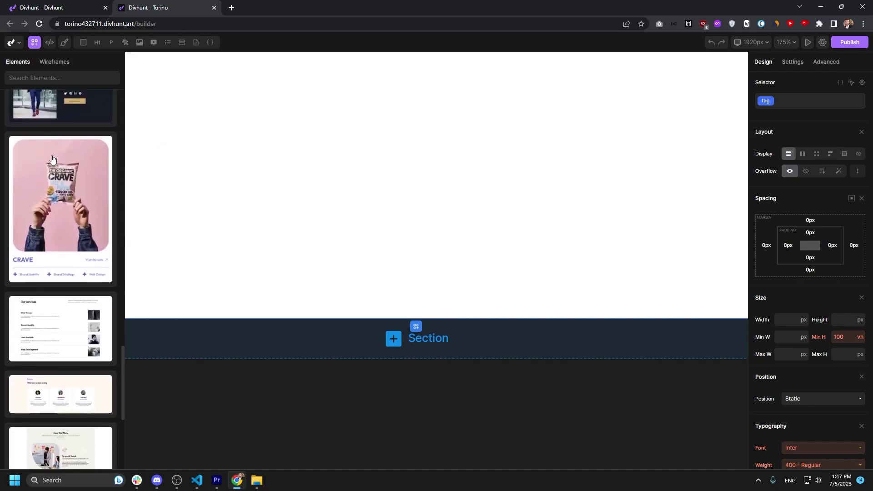
{"action": "scroll", "coordinate": [44, 208], "scroll_direction": "up", "scroll_amount": 20}
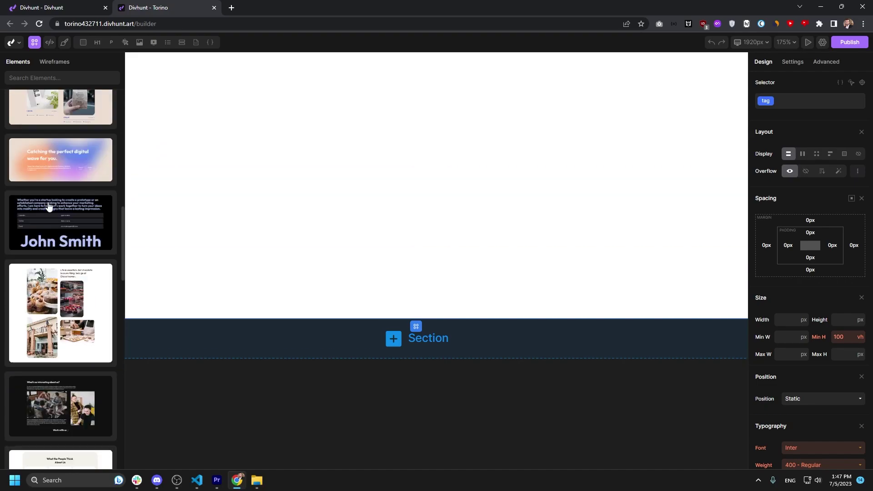
{"action": "scroll", "coordinate": [432, 187], "scroll_direction": "up", "scroll_amount": 4}
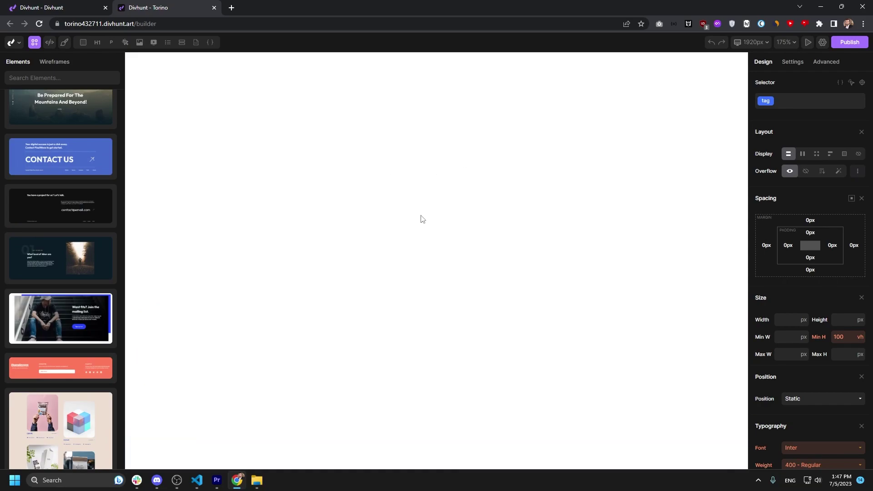
{"action": "scroll", "coordinate": [419, 217], "scroll_direction": "down", "scroll_amount": 5}
{"action": "scroll", "coordinate": [382, 210], "scroll_direction": "up", "scroll_amount": 1}
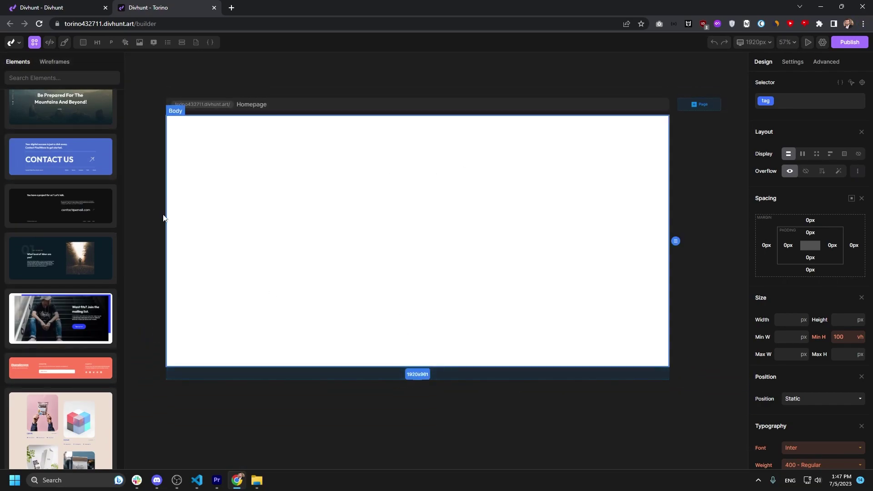
{"action": "scroll", "coordinate": [68, 146], "scroll_direction": "up", "scroll_amount": 3}
{"action": "left_click_drag", "start_coordinate": [31, 64], "coordinate": [7, 64]}
{"action": "left_click", "coordinate": [15, 68]}
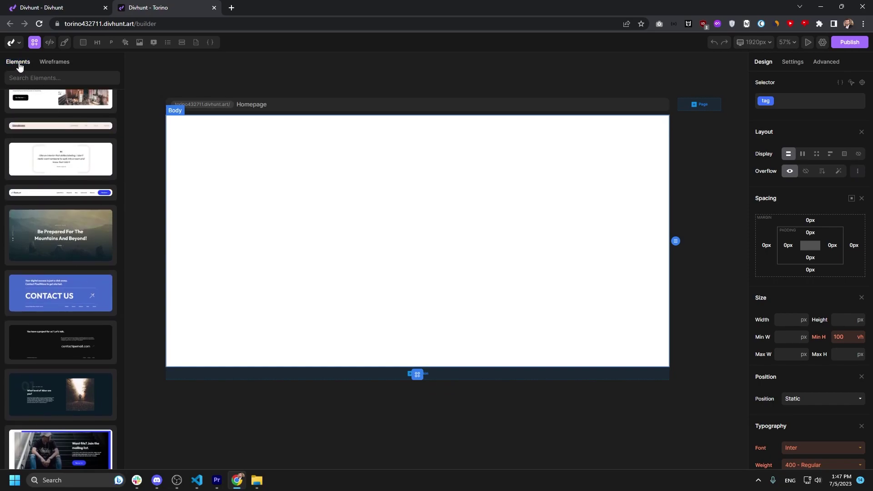
Switch between the Wireframes and Elements tabs, scrolling through each collection
{"action": "left_click", "coordinate": [48, 65]}
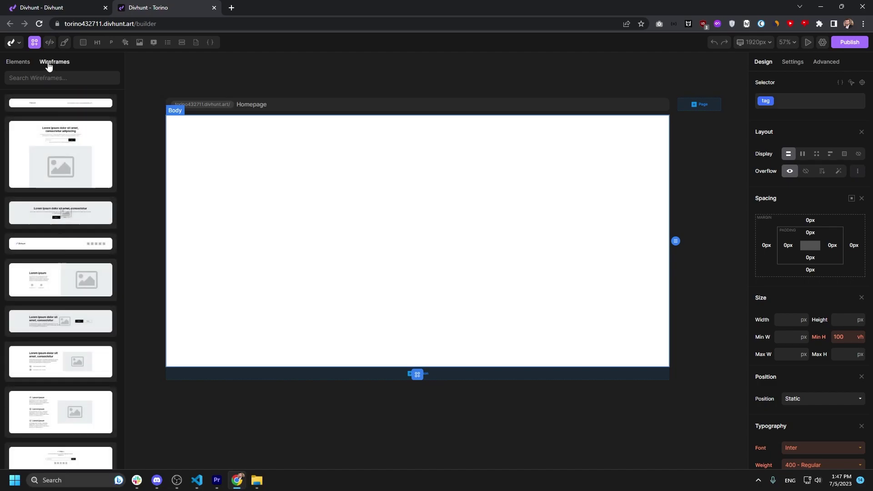
{"action": "left_click", "coordinate": [18, 67]}
{"action": "scroll", "coordinate": [64, 296], "scroll_direction": "down", "scroll_amount": 5}
{"action": "scroll", "coordinate": [58, 298], "scroll_direction": "down", "scroll_amount": 3}
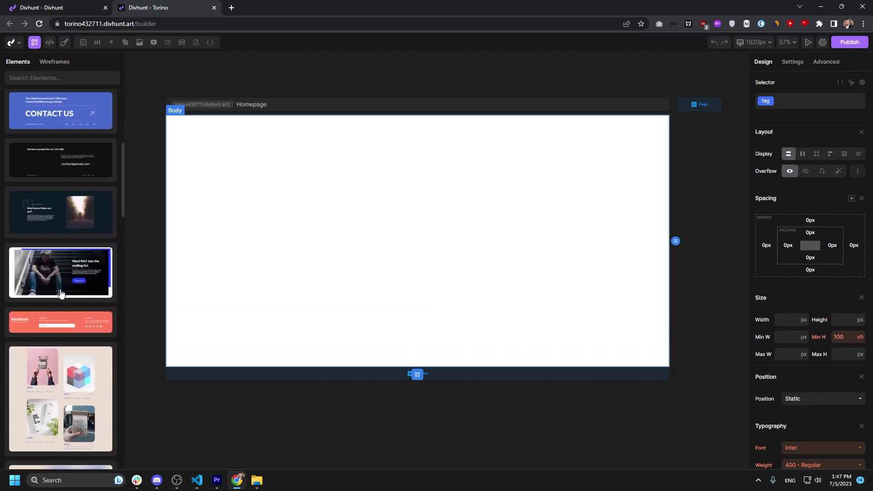
{"action": "left_click", "coordinate": [55, 67]}
{"action": "scroll", "coordinate": [59, 220], "scroll_direction": "down", "scroll_amount": 5}
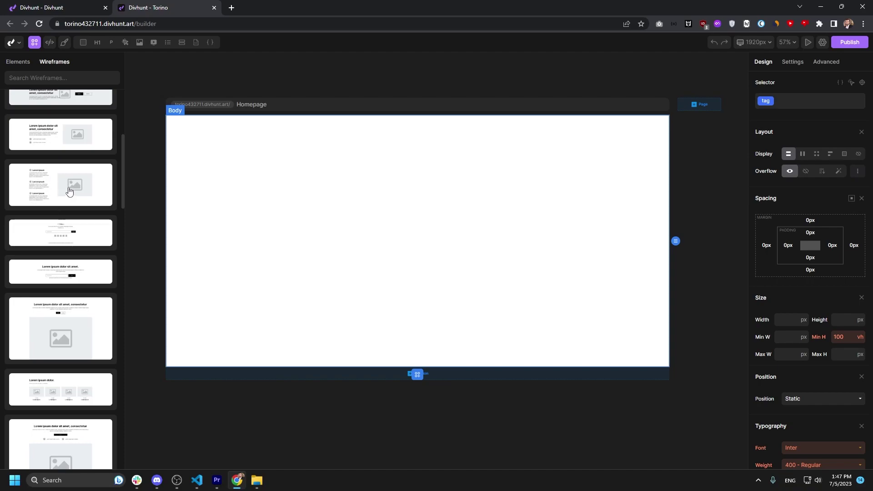
{"action": "scroll", "coordinate": [70, 214], "scroll_direction": "down", "scroll_amount": 8}
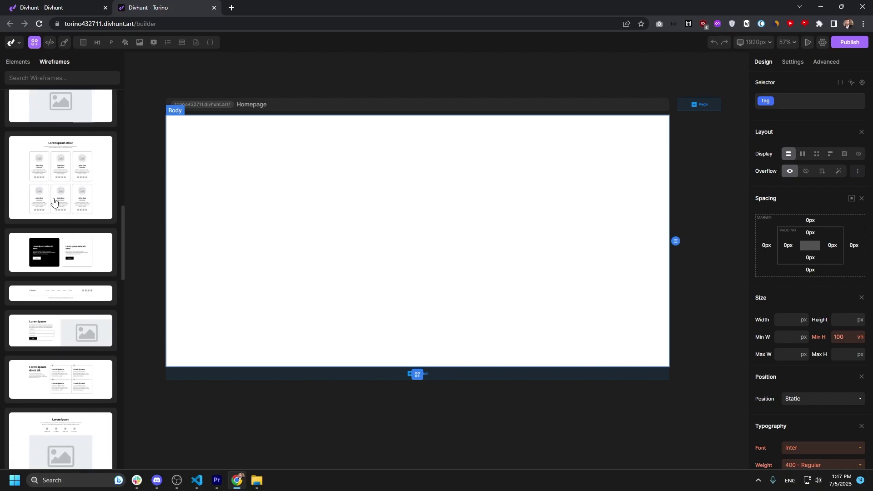
{"action": "left_click", "coordinate": [20, 63]}
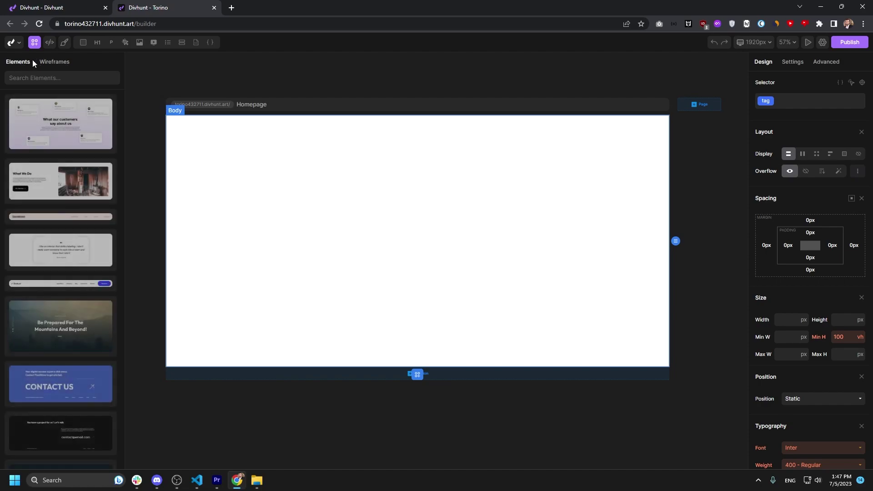
{"action": "scroll", "coordinate": [77, 155], "scroll_direction": "down", "scroll_amount": 2}
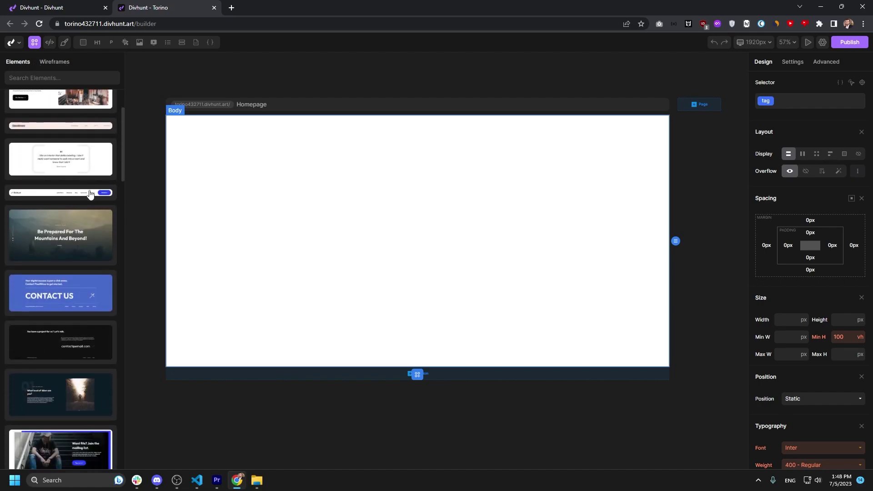
{"action": "scroll", "coordinate": [43, 91], "scroll_direction": "up", "scroll_amount": 2}
Search the library for 'nav' and add the dark navbar section to the Homepage
{"action": "left_click", "coordinate": [42, 76]}
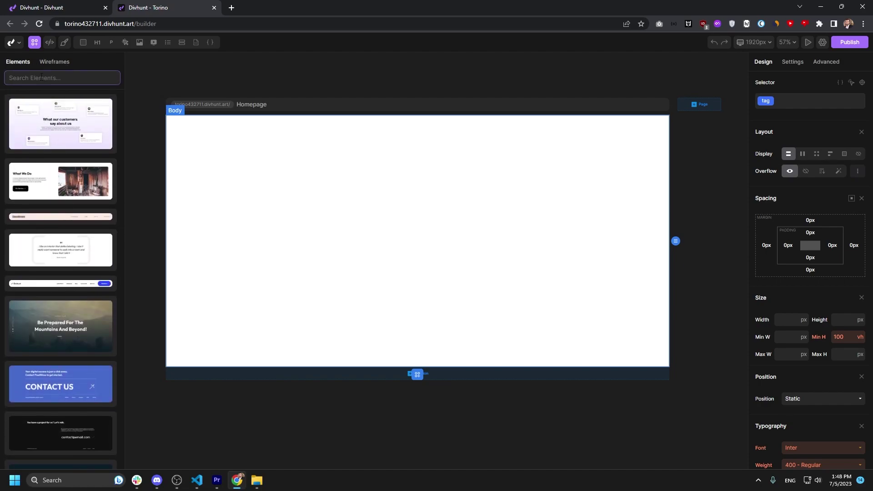
{"action": "type", "text": "navbar"}
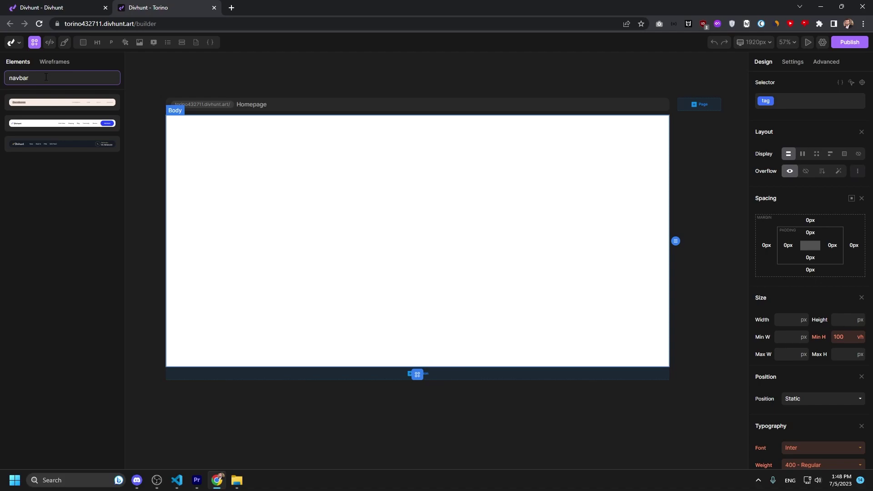
{"action": "key", "text": "ctrl+a"}
{"action": "key", "text": "BackSpace"}
{"action": "type", "text": "nav"}
{"action": "left_click", "coordinate": [50, 149]}
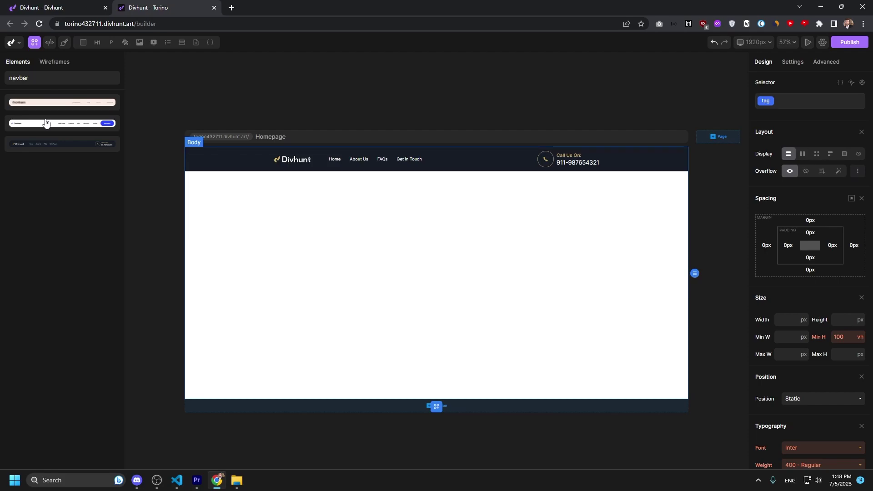
Preview the navbar at 480px, 767px and 991px, then go back to 1920px
{"action": "left_click", "coordinate": [753, 43]}
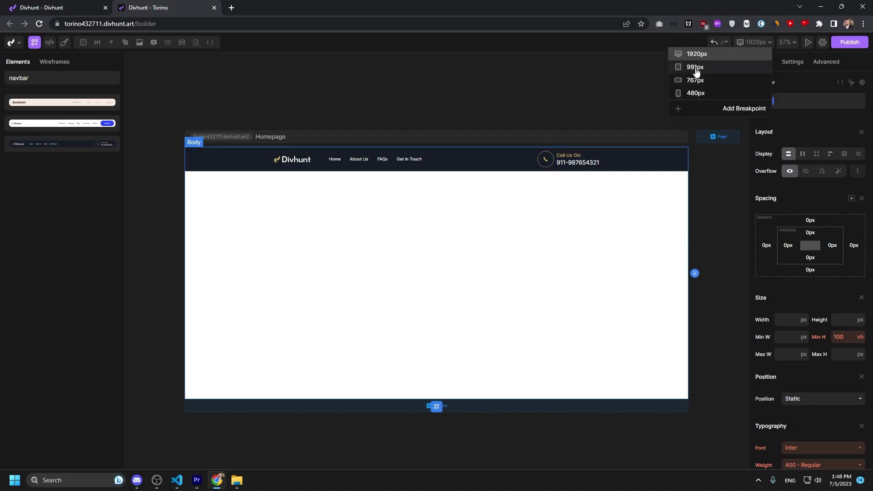
{"action": "left_click", "coordinate": [695, 93]}
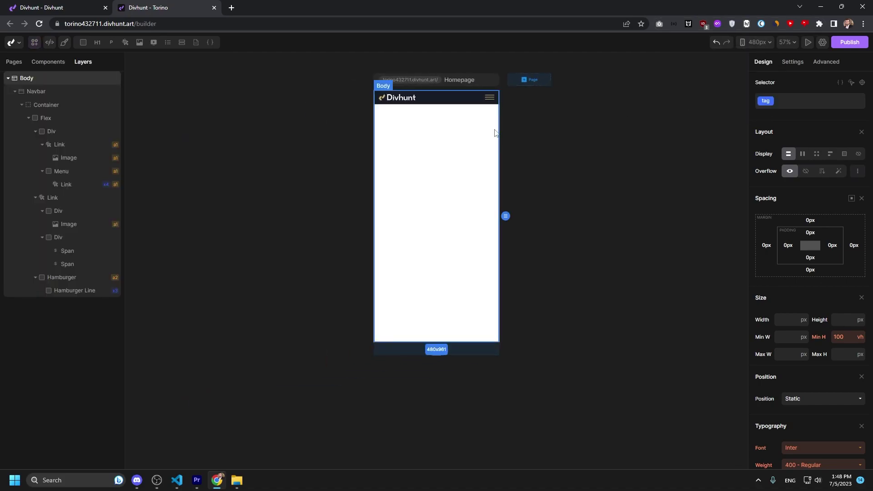
{"action": "left_click", "coordinate": [755, 42]}
{"action": "left_click", "coordinate": [700, 80]}
{"action": "left_click", "coordinate": [757, 43]}
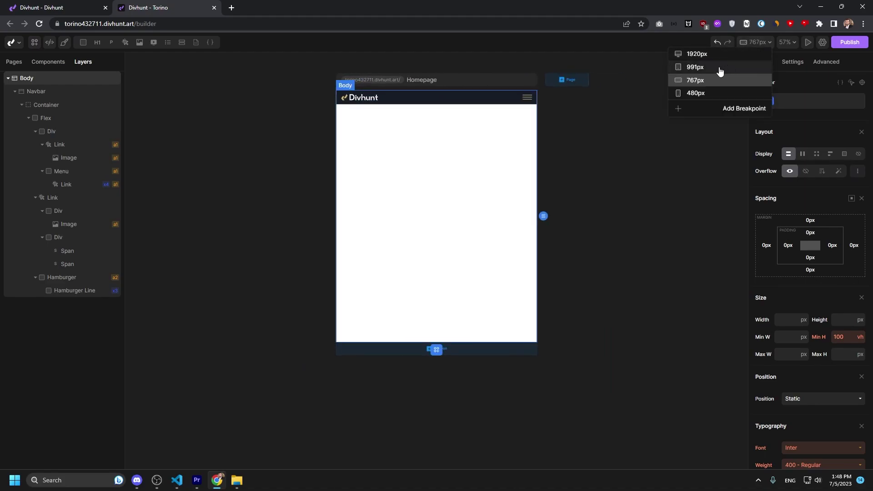
{"action": "left_click", "coordinate": [718, 68]}
{"action": "left_click", "coordinate": [755, 43]}
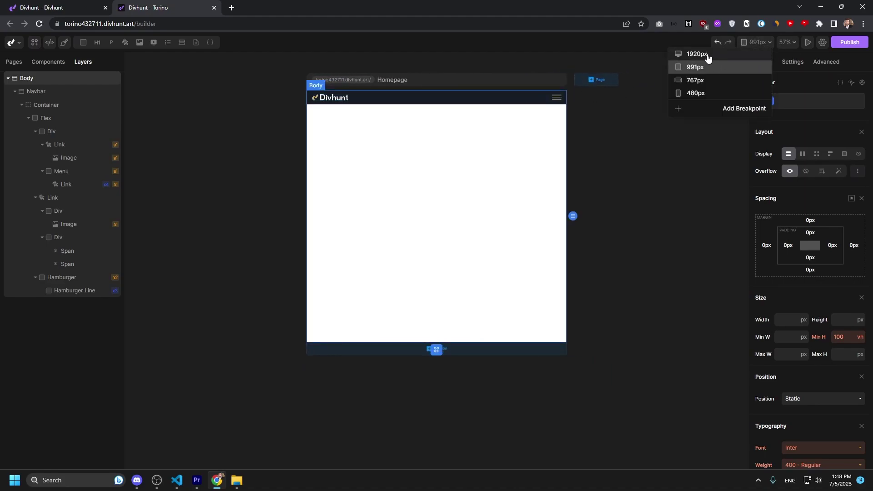
{"action": "left_click", "coordinate": [698, 54]}
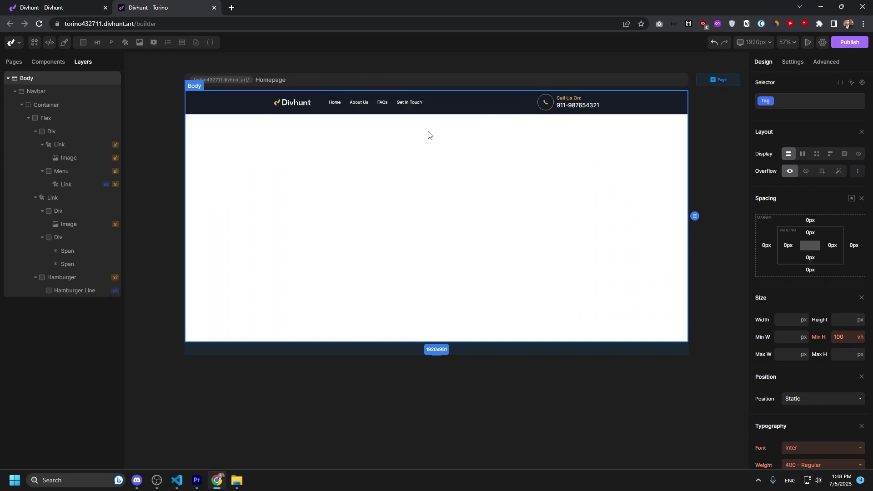
Search the element library for 'hero' and place a hero section in the empty page body
{"action": "left_click", "coordinate": [454, 354]}
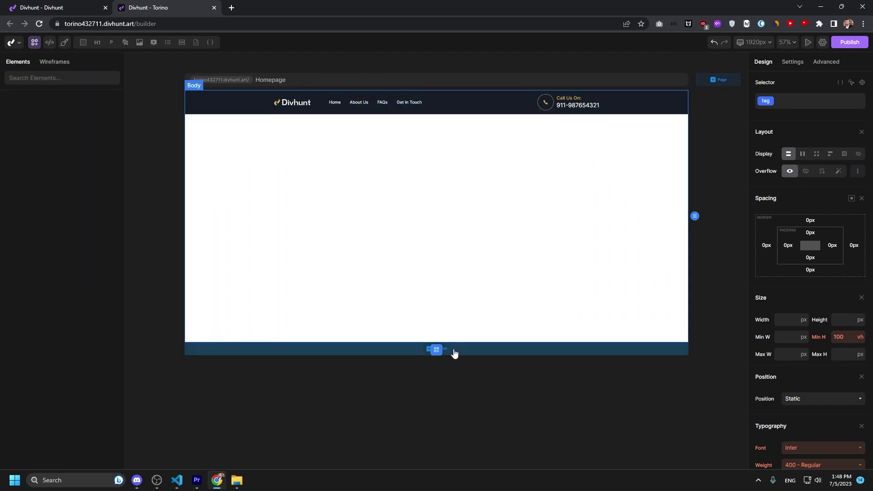
{"action": "left_click", "coordinate": [66, 77]}
{"action": "type", "text": "hero"}
{"action": "scroll", "coordinate": [87, 115], "scroll_direction": "down", "scroll_amount": 1}
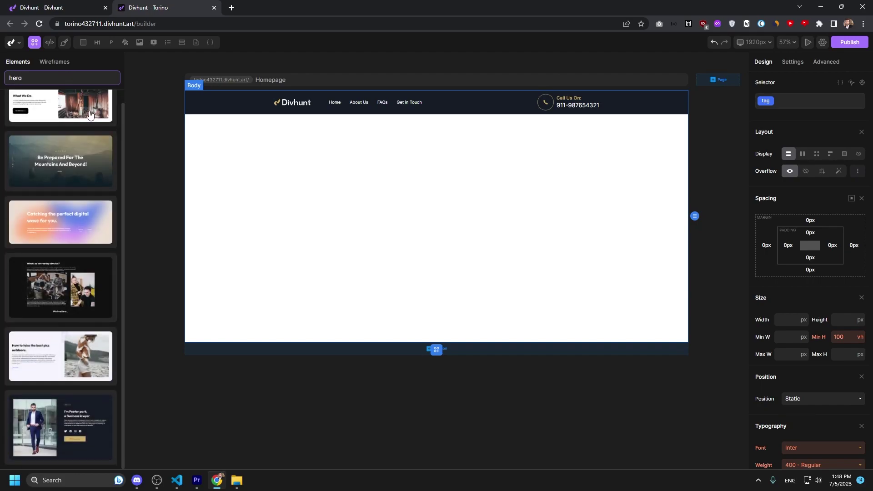
{"action": "scroll", "coordinate": [74, 235], "scroll_direction": "up", "scroll_amount": 1}
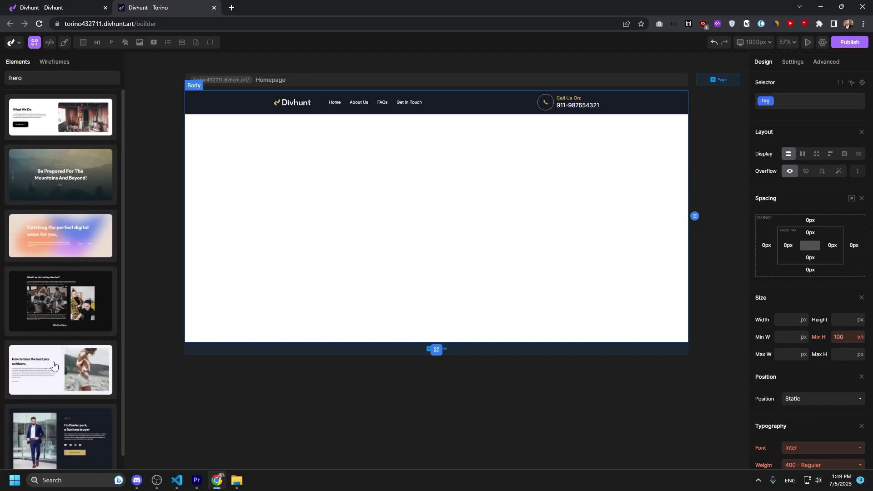
{"action": "left_click_drag", "start_coordinate": [55, 365], "coordinate": [253, 232]}
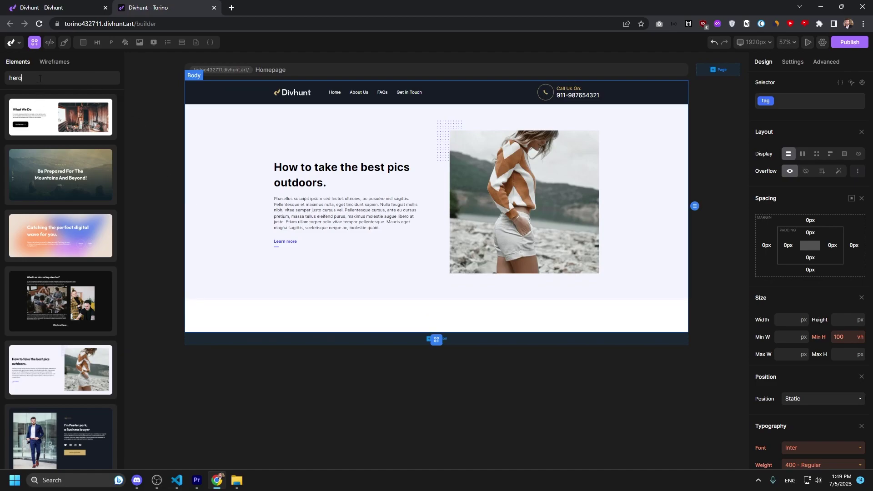
Search 'partner' and add the partner logo row below the hero
{"action": "left_click", "coordinate": [40, 81]}
{"action": "key", "text": "ctrl+a"}
{"action": "key", "text": "BackSpace"}
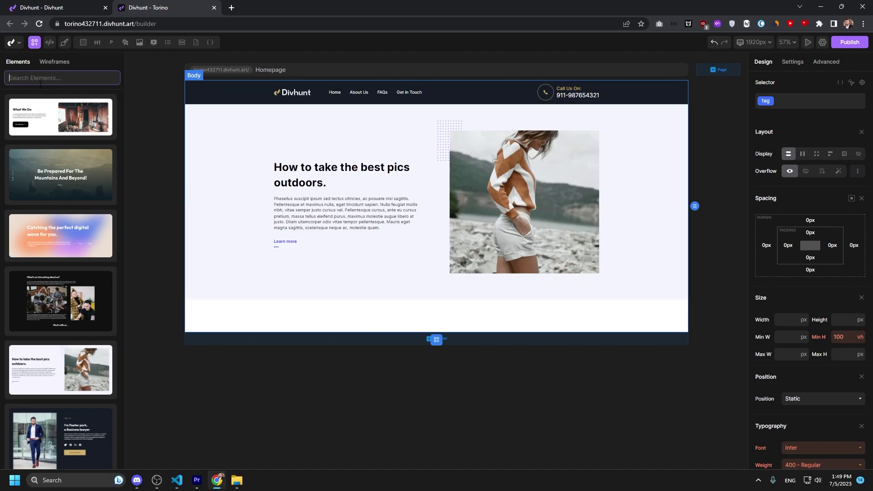
{"action": "type", "text": "partner"}
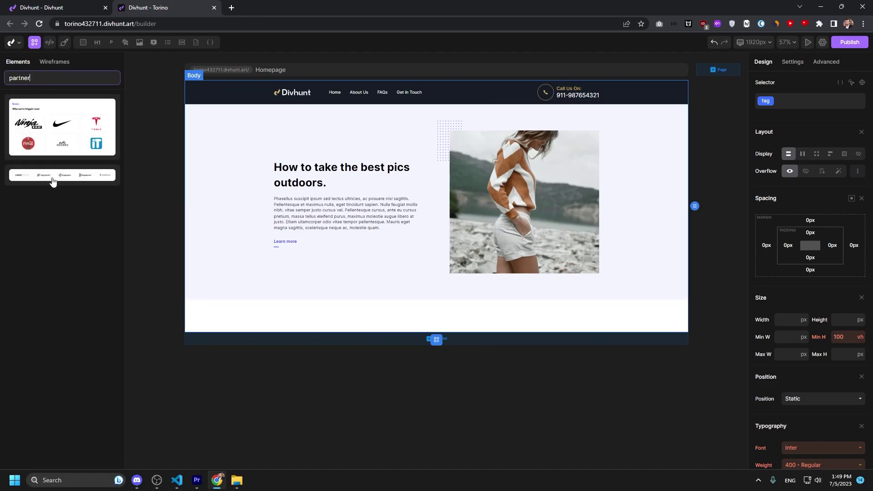
{"action": "left_click_drag", "start_coordinate": [53, 180], "coordinate": [388, 328]}
Add the How We Work content section below the partner logos
{"action": "scroll", "coordinate": [387, 328], "scroll_direction": "down", "scroll_amount": 3}
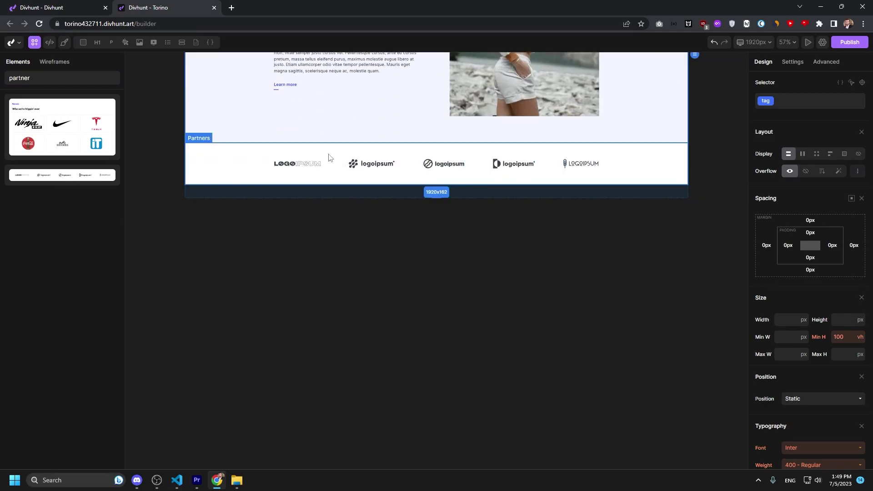
{"action": "triple_click", "coordinate": [46, 81]}
{"action": "key", "text": "BackSpace"}
{"action": "left_click", "coordinate": [377, 311]}
{"action": "scroll", "coordinate": [377, 311], "scroll_direction": "up", "scroll_amount": 2}
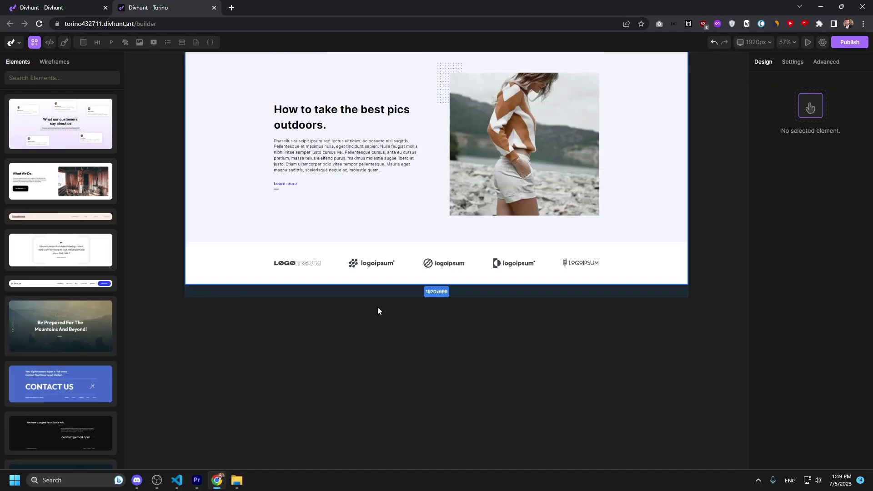
{"action": "left_click", "coordinate": [70, 78]}
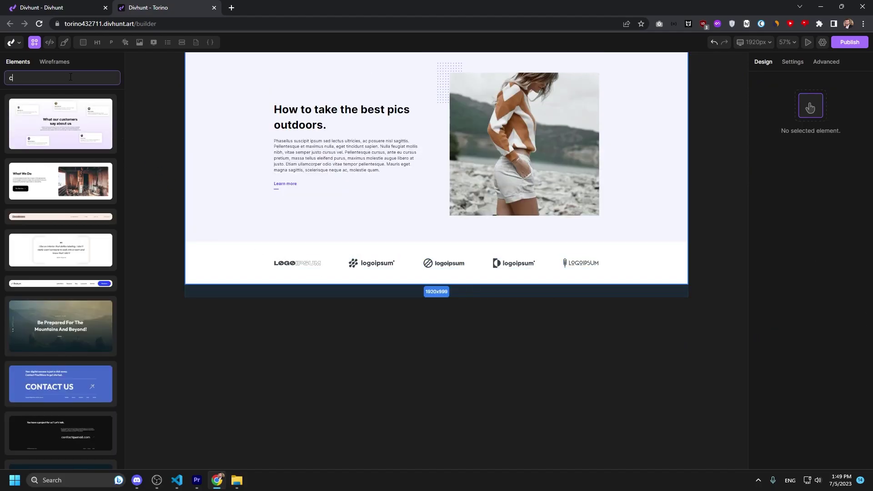
{"action": "type", "text": "tent"}
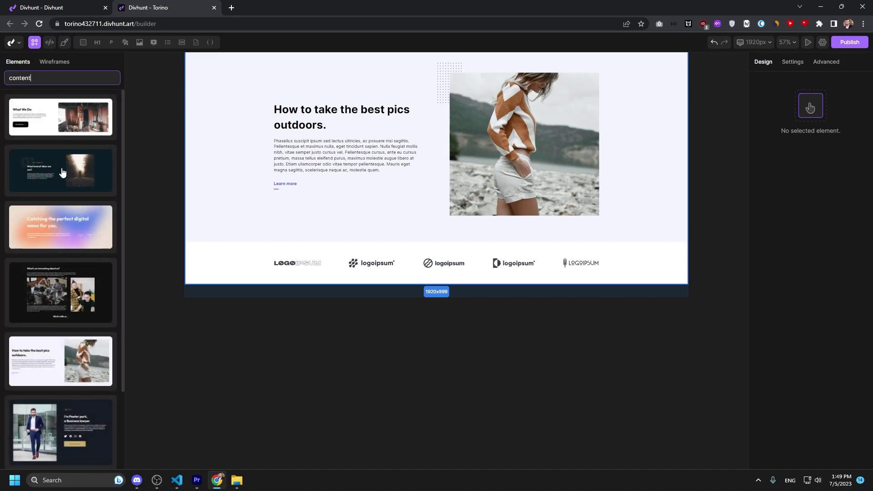
{"action": "scroll", "coordinate": [63, 173], "scroll_direction": "down", "scroll_amount": 2}
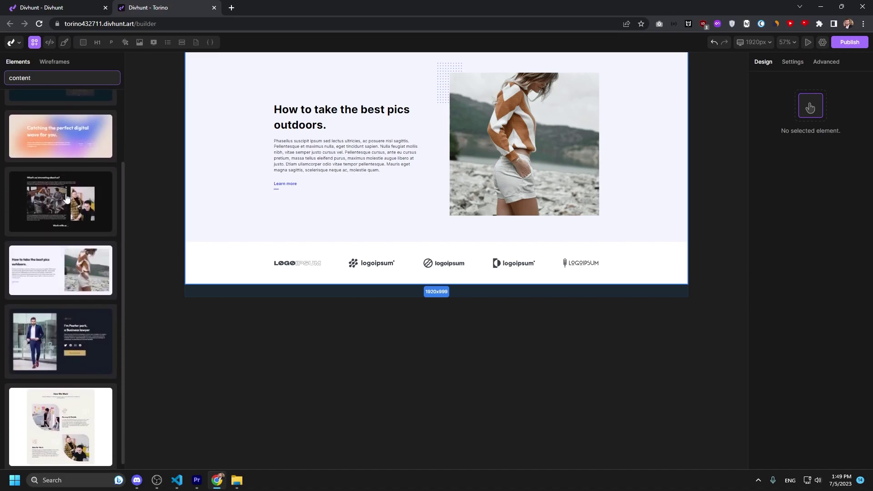
{"action": "left_click", "coordinate": [58, 414]}
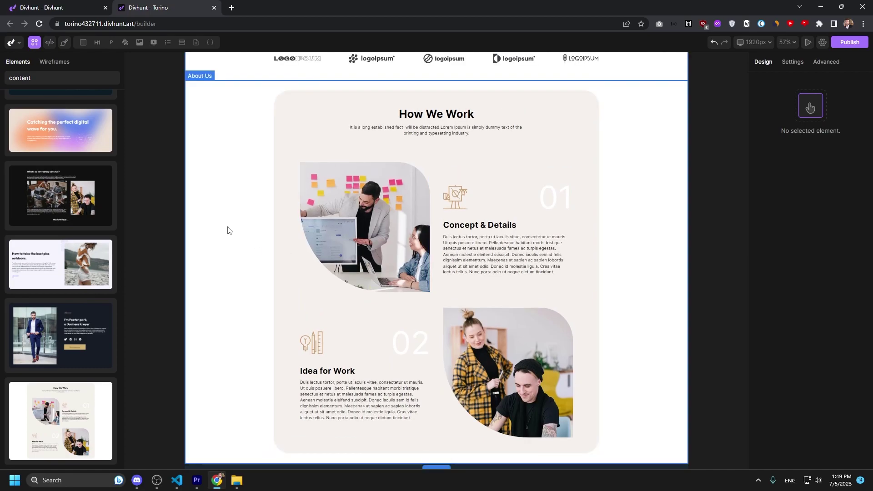
Search 'testimonials' in the element library and add the customer testimonials section
{"action": "scroll", "coordinate": [265, 232], "scroll_direction": "down", "scroll_amount": 2}
{"action": "scroll", "coordinate": [265, 218], "scroll_direction": "up", "scroll_amount": 5}
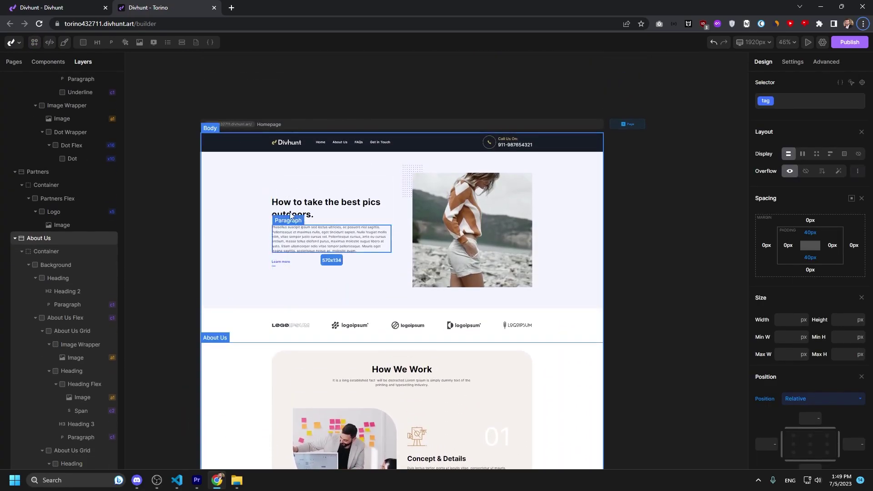
{"action": "scroll", "coordinate": [263, 209], "scroll_direction": "down", "scroll_amount": 3}
{"action": "scroll", "coordinate": [257, 226], "scroll_direction": "up", "scroll_amount": 3}
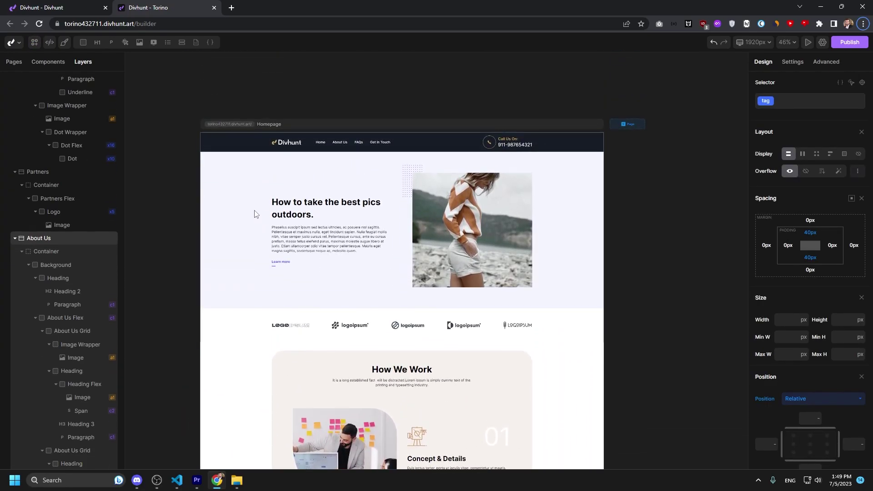
{"action": "scroll", "coordinate": [257, 209], "scroll_direction": "down", "scroll_amount": 2}
{"action": "scroll", "coordinate": [256, 209], "scroll_direction": "down", "scroll_amount": 5}
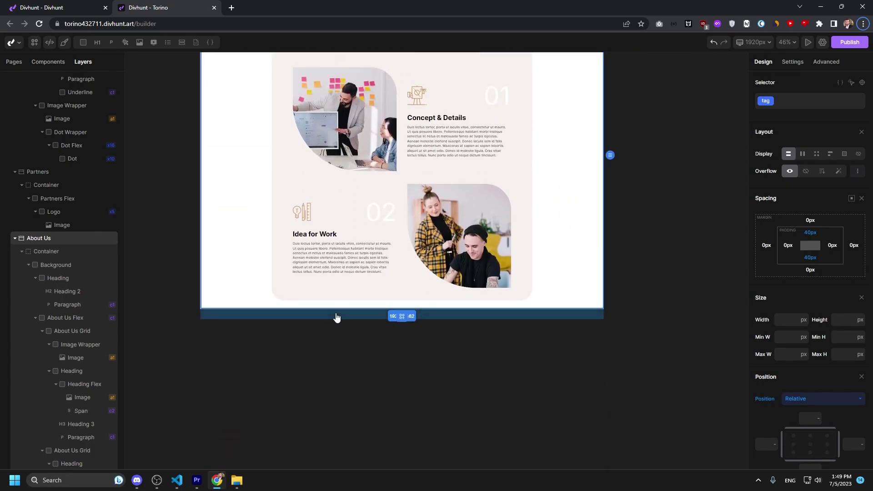
{"action": "key", "text": "a"}
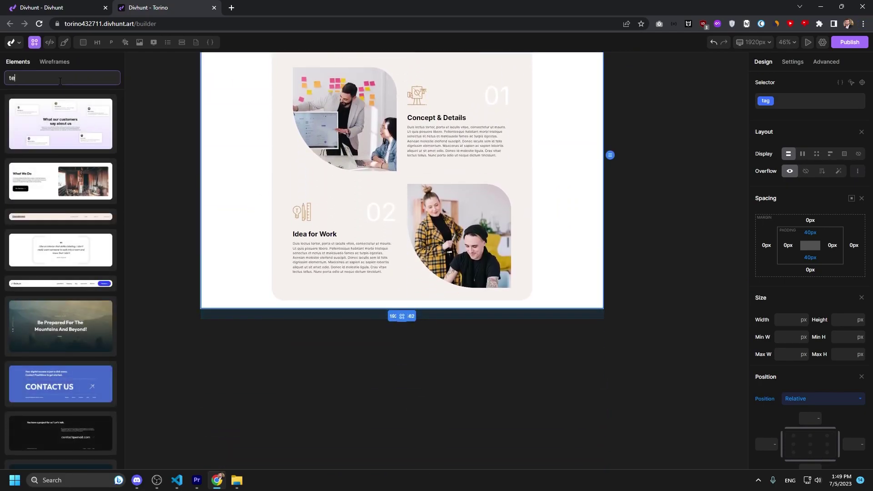
{"action": "type", "text": "testimonials"}
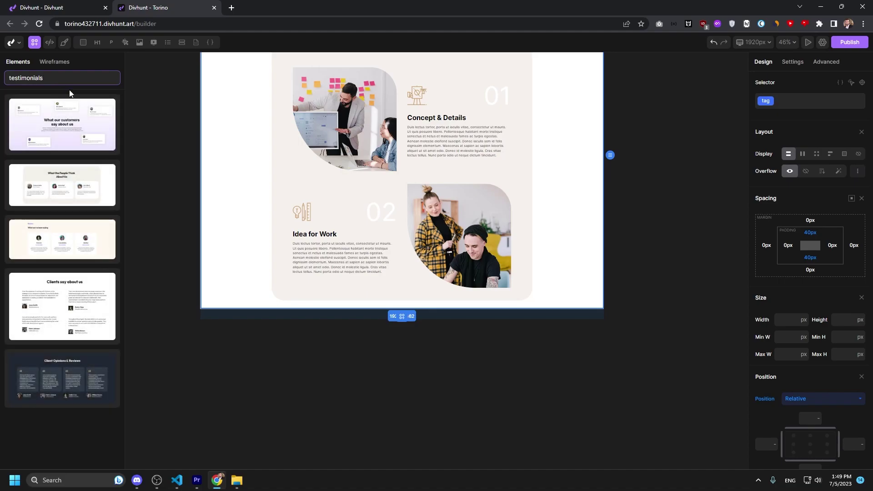
{"action": "left_click", "coordinate": [58, 131]}
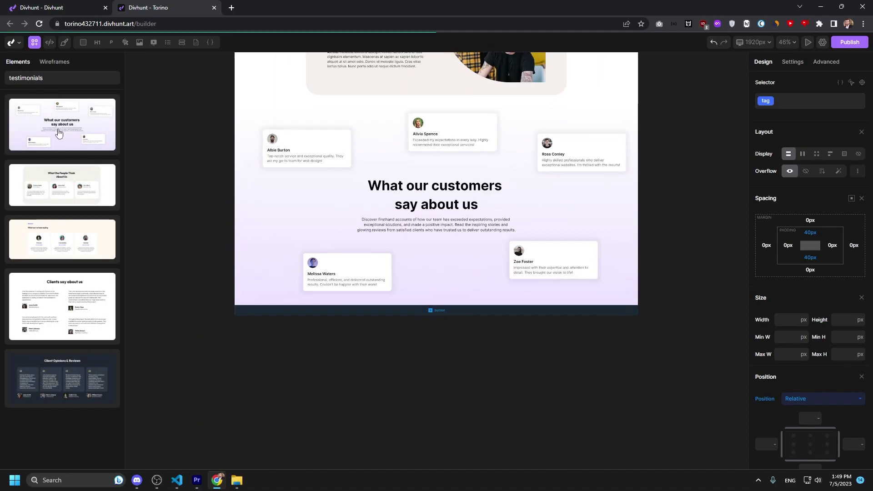
Search 'footer' and add a footer below the testimonials
{"action": "type", "text": "footer"}
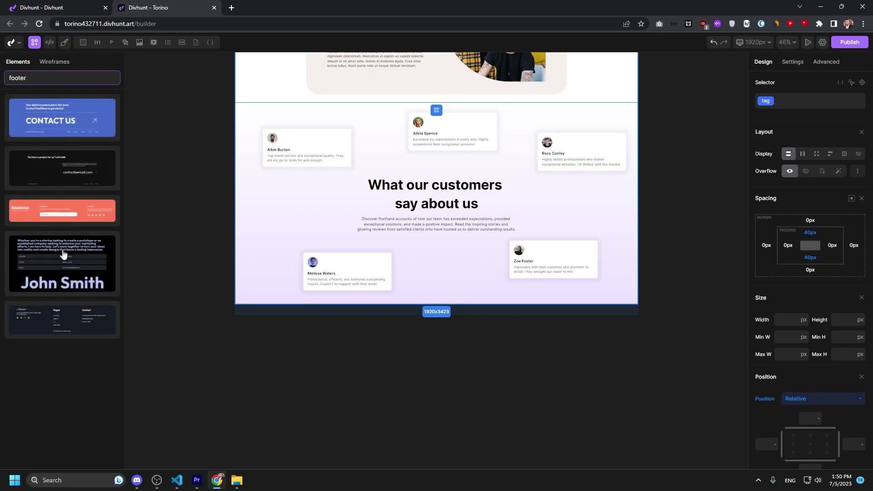
{"action": "left_click", "coordinate": [60, 322]}
{"action": "scroll", "coordinate": [312, 273], "scroll_direction": "up", "scroll_amount": 2}
{"action": "scroll", "coordinate": [304, 344], "scroll_direction": "down", "scroll_amount": 8}
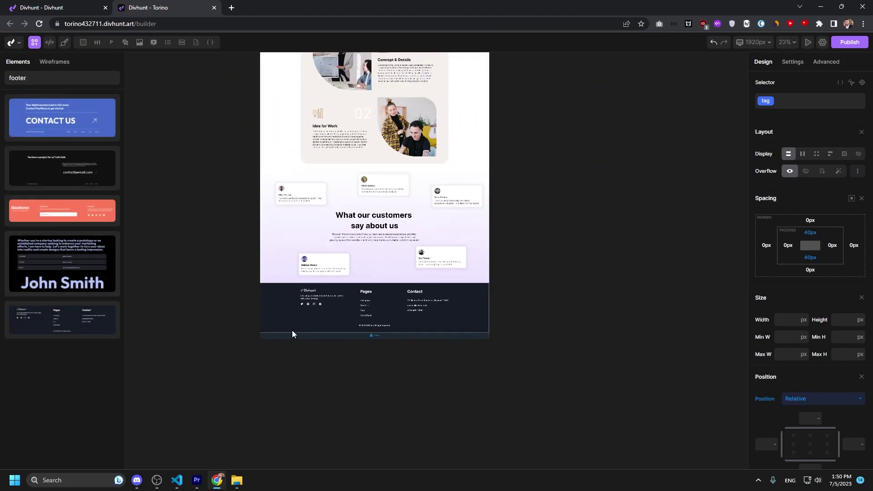
{"action": "scroll", "coordinate": [293, 306], "scroll_direction": "up", "scroll_amount": 4}
{"action": "left_click", "coordinate": [309, 301]}
{"action": "scroll", "coordinate": [312, 299], "scroll_direction": "up", "scroll_amount": 2}
{"action": "scroll", "coordinate": [312, 300], "scroll_direction": "down", "scroll_amount": 5}
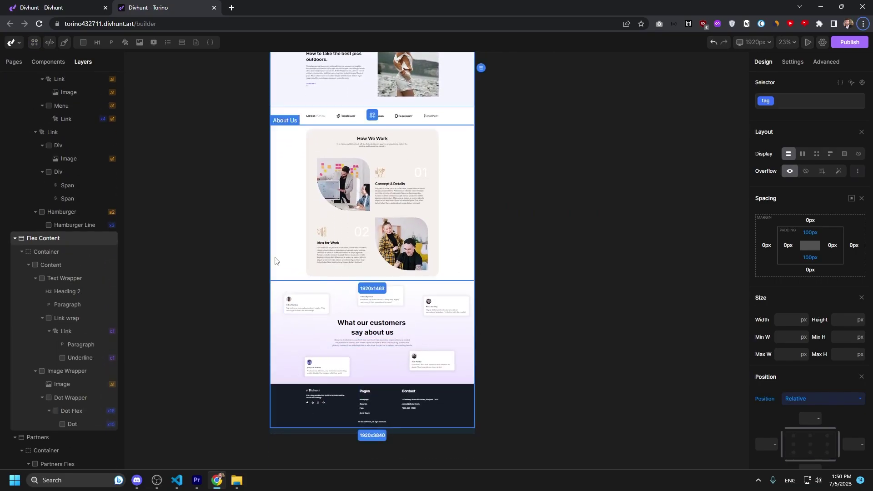
{"action": "scroll", "coordinate": [273, 272], "scroll_direction": "up", "scroll_amount": 2}
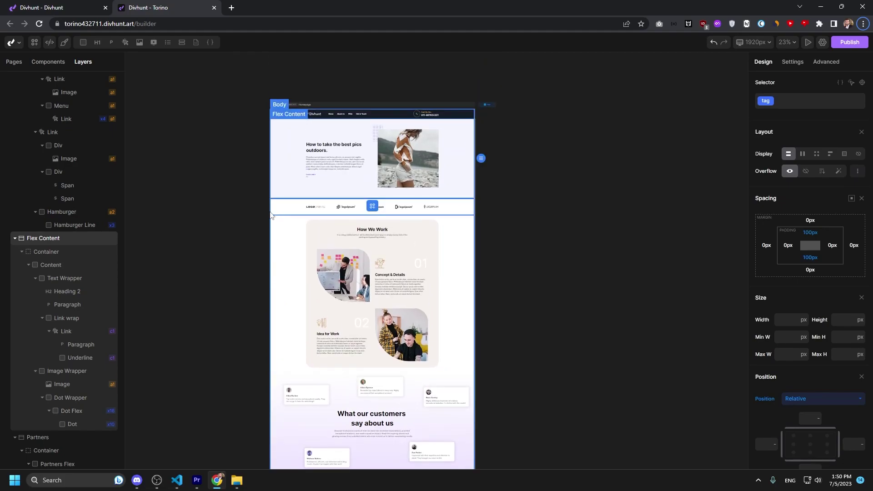
{"action": "left_click", "coordinate": [13, 62]}
{"action": "left_click", "coordinate": [47, 62]}
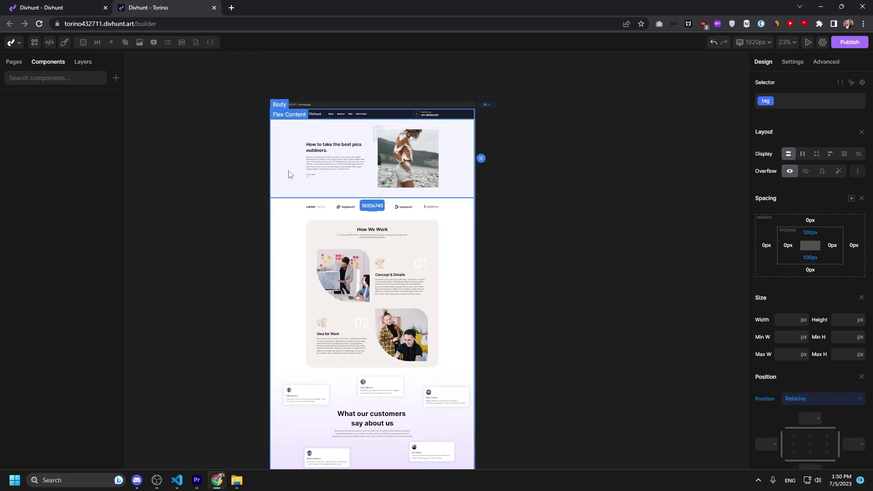
{"action": "scroll", "coordinate": [348, 240], "scroll_direction": "up", "scroll_amount": 4}
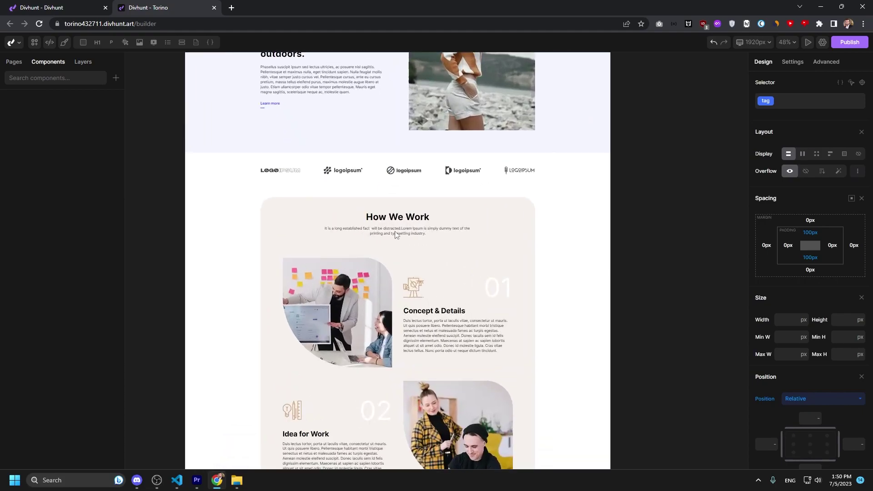
{"action": "scroll", "coordinate": [398, 234], "scroll_direction": "down", "scroll_amount": 6}
{"action": "scroll", "coordinate": [462, 271], "scroll_direction": "down", "scroll_amount": 3}
{"action": "left_click", "coordinate": [219, 288]}
{"action": "scroll", "coordinate": [235, 306], "scroll_direction": "up", "scroll_amount": 15}
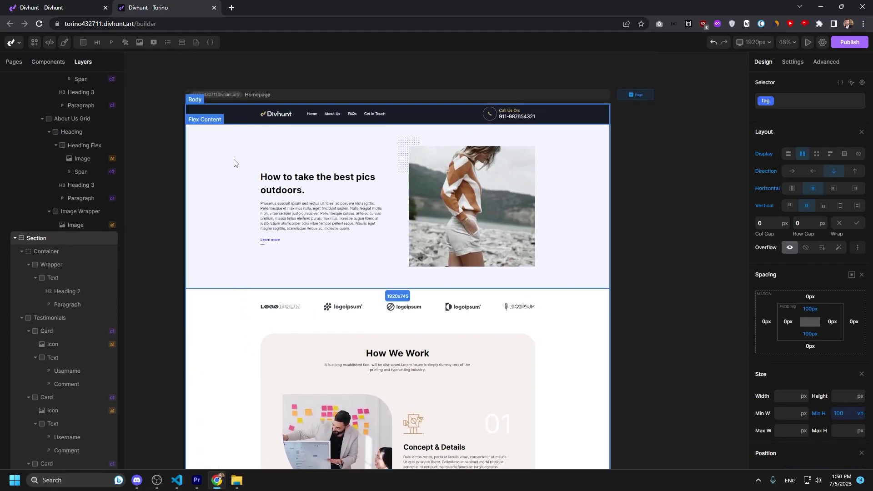
{"action": "left_click", "coordinate": [233, 155]}
{"action": "scroll", "coordinate": [241, 154], "scroll_direction": "down", "scroll_amount": 3}
{"action": "left_click", "coordinate": [278, 250]}
{"action": "scroll", "coordinate": [216, 192], "scroll_direction": "up", "scroll_amount": 4}
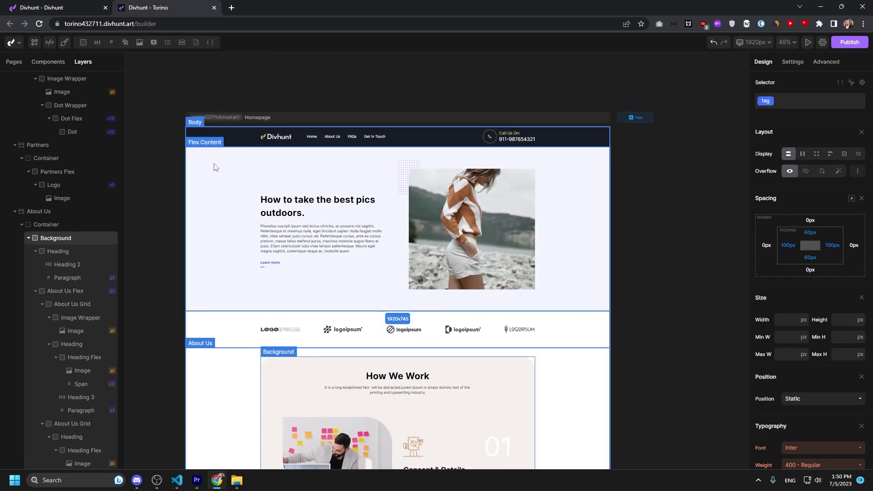
{"action": "left_click", "coordinate": [216, 167]}
{"action": "scroll", "coordinate": [790, 319], "scroll_direction": "down", "scroll_amount": 7}
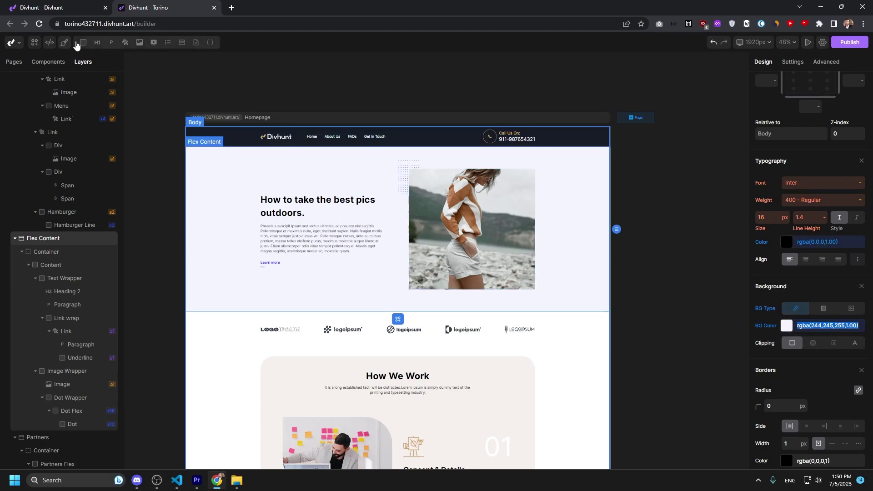
Create a new site colour named 'Background Light' in the Colors panel
{"action": "left_click", "coordinate": [64, 43]}
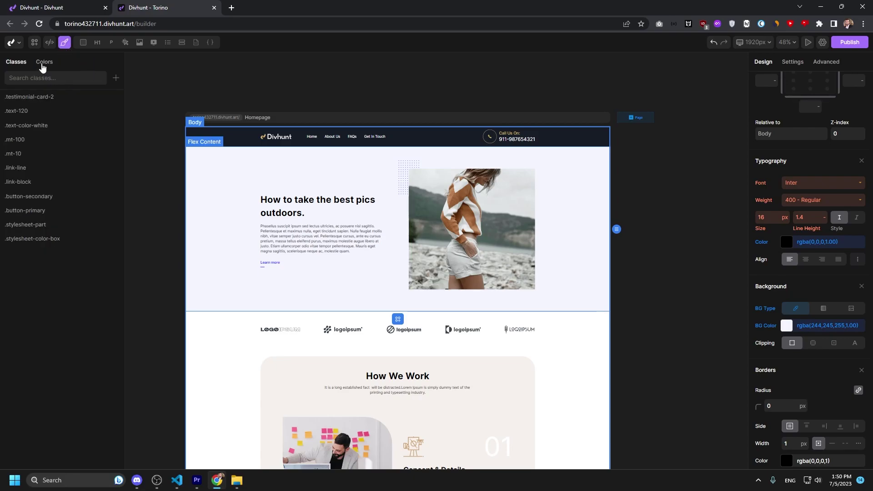
{"action": "left_click", "coordinate": [43, 63]}
{"action": "left_click", "coordinate": [115, 78]}
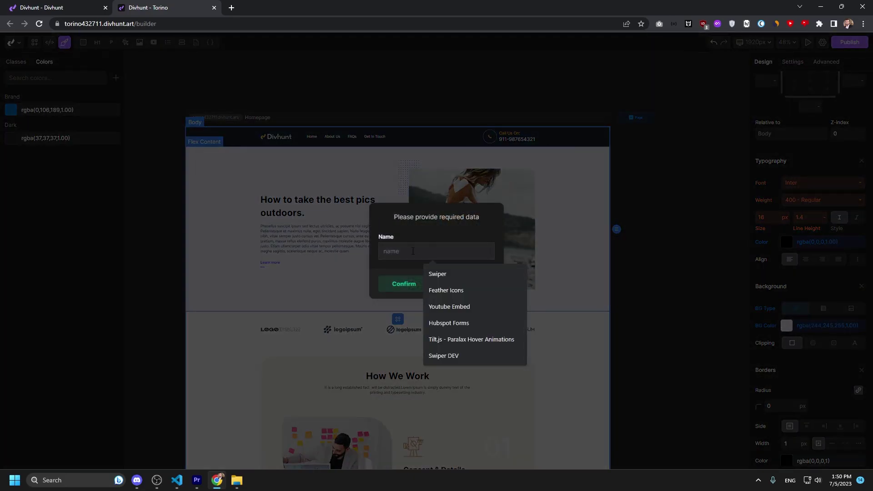
{"action": "type", "text": "Background Light"}
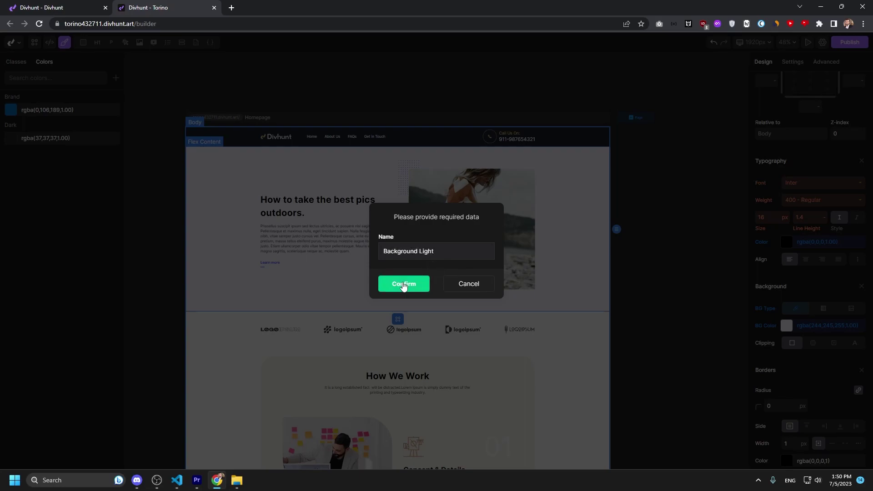
{"action": "left_click", "coordinate": [403, 285]}
{"action": "left_click", "coordinate": [398, 282]}
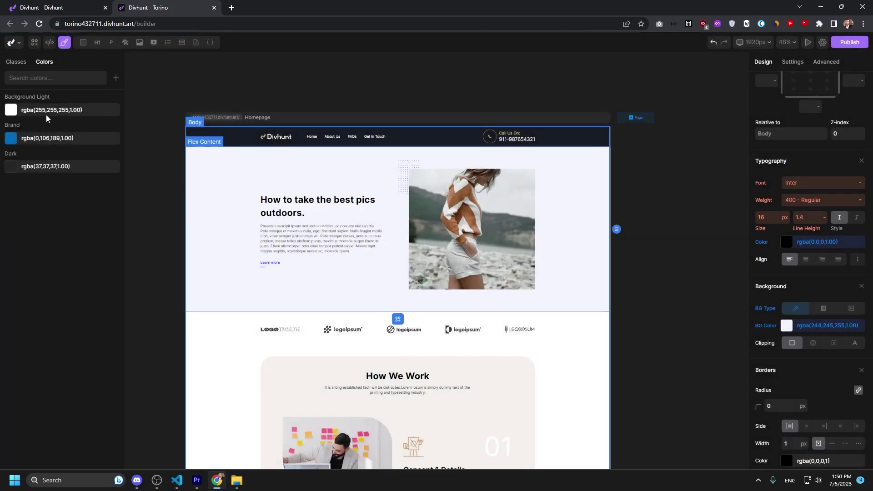
Set the Background Light colour to RGBA 244,245,255 and save it
{"action": "left_click", "coordinate": [12, 111]}
{"action": "key", "text": "ctrl+a"}
{"action": "type", "text": "rgba(244,245,255,1.00)"}
{"action": "left_click", "coordinate": [51, 233]}
{"action": "scroll", "coordinate": [209, 175], "scroll_direction": "down", "scroll_amount": 3}
{"action": "scroll", "coordinate": [275, 191], "scroll_direction": "up", "scroll_amount": 5}
{"action": "key", "text": "Escape"}
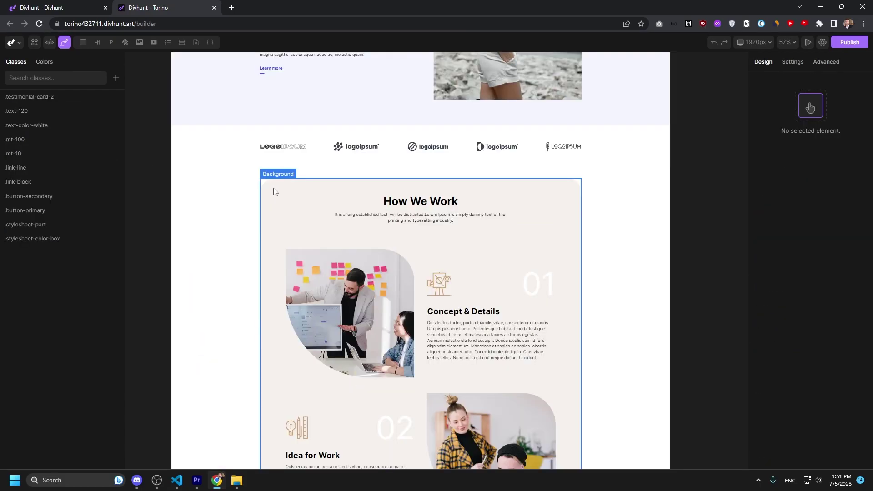
Set the How We Work background colour to the Background Light swatch and save
{"action": "left_click", "coordinate": [275, 190]}
{"action": "scroll", "coordinate": [654, 282], "scroll_direction": "down", "scroll_amount": 1}
{"action": "scroll", "coordinate": [796, 299], "scroll_direction": "down", "scroll_amount": 2}
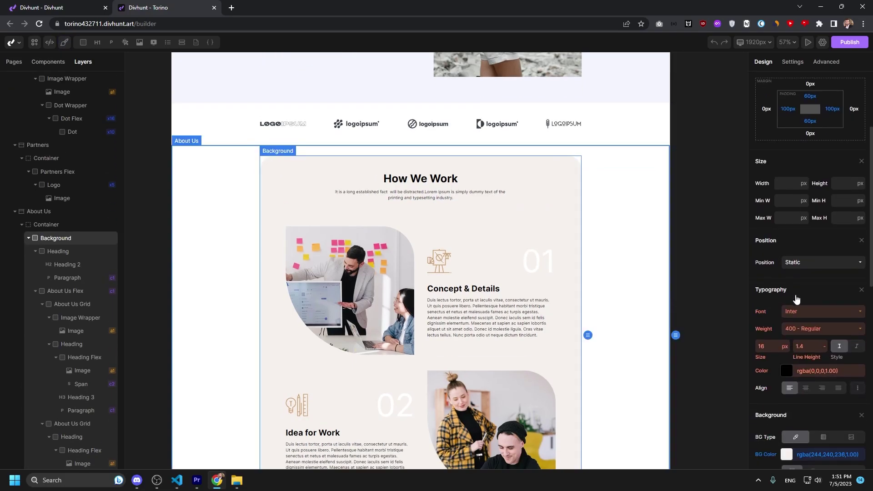
{"action": "scroll", "coordinate": [796, 298], "scroll_direction": "up", "scroll_amount": 3}
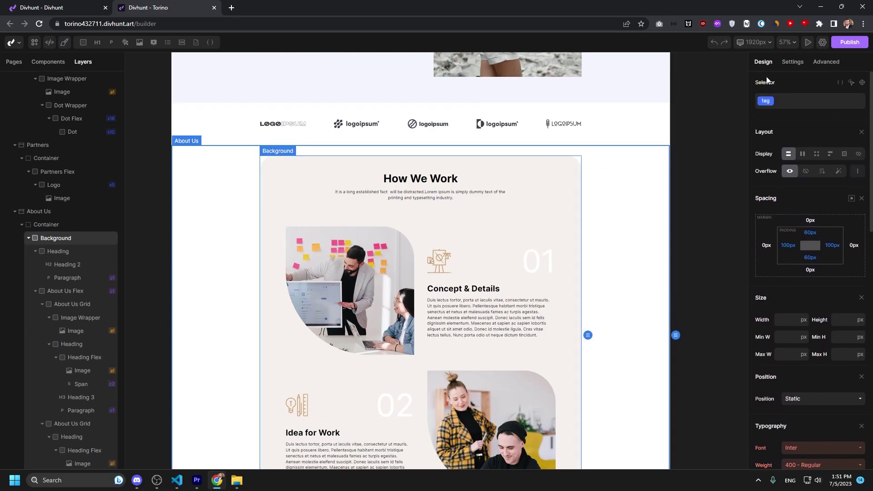
{"action": "scroll", "coordinate": [798, 237], "scroll_direction": "down", "scroll_amount": 3}
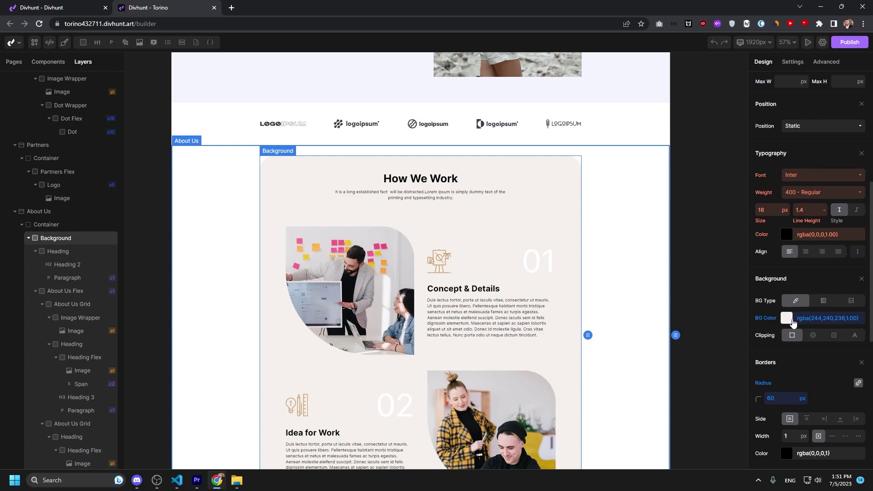
{"action": "left_click", "coordinate": [787, 319]}
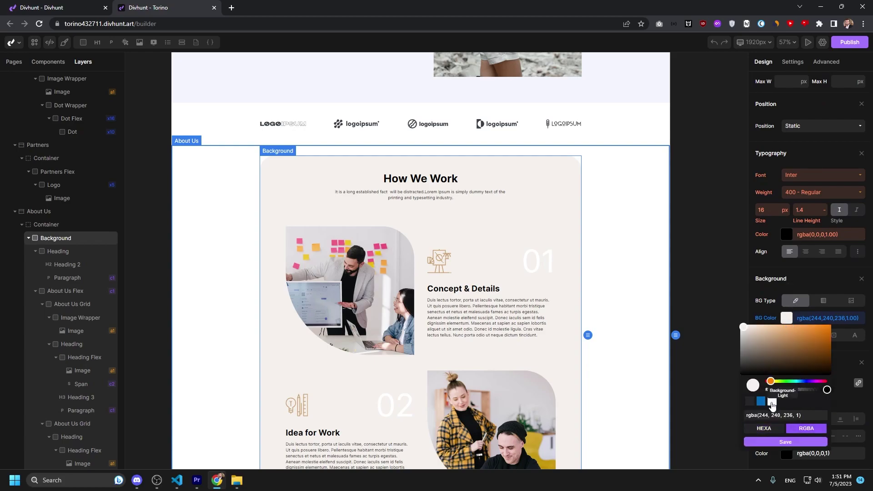
{"action": "left_click", "coordinate": [765, 315]}
{"action": "left_click", "coordinate": [787, 319]}
{"action": "left_click", "coordinate": [772, 402]}
{"action": "left_click", "coordinate": [785, 442]}
{"action": "scroll", "coordinate": [472, 271], "scroll_direction": "up", "scroll_amount": 3}
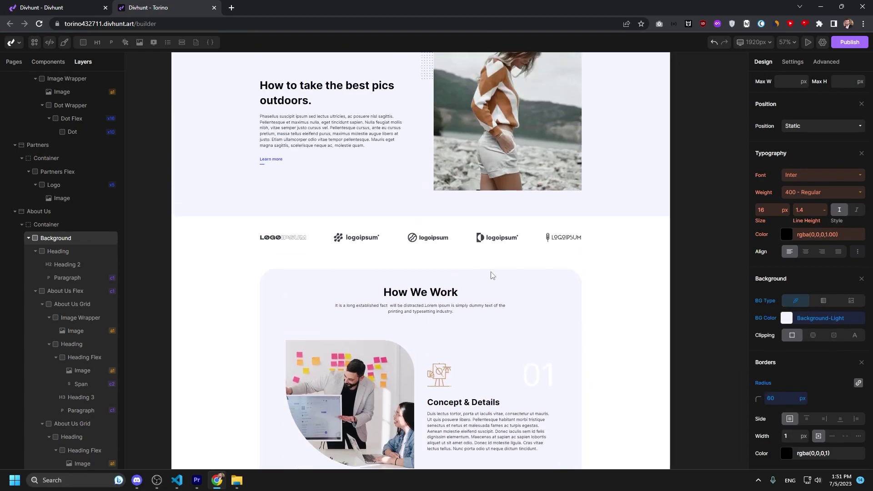
{"action": "scroll", "coordinate": [255, 241], "scroll_direction": "down", "scroll_amount": 5}
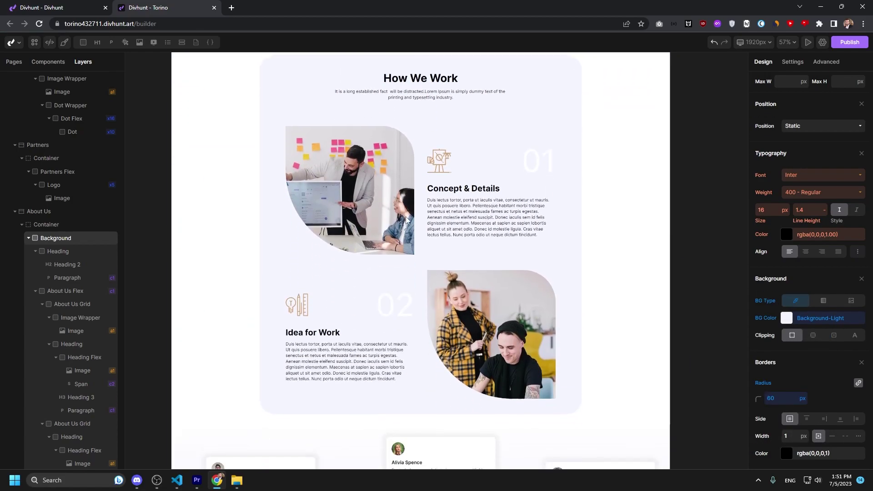
Change the testimonials section gradient's second stop to Background Light and save
{"action": "left_click", "coordinate": [434, 144]}
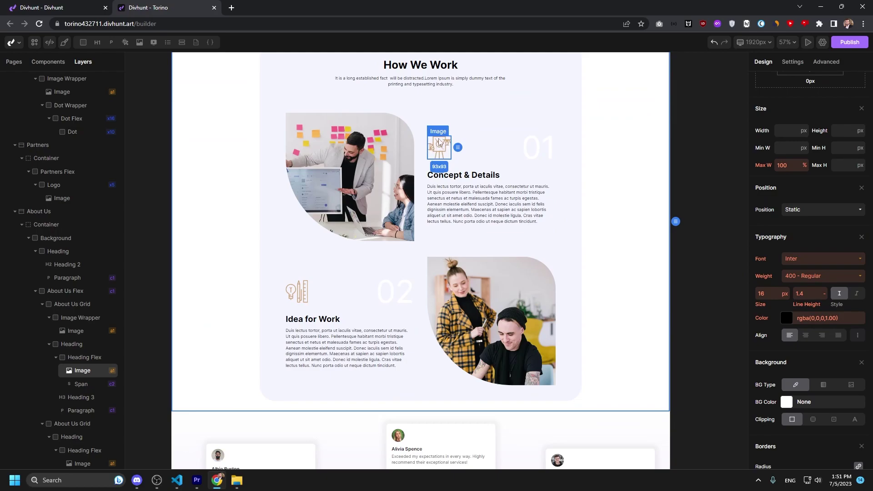
{"action": "left_click", "coordinate": [488, 148]}
{"action": "scroll", "coordinate": [464, 220], "scroll_direction": "up", "scroll_amount": 2}
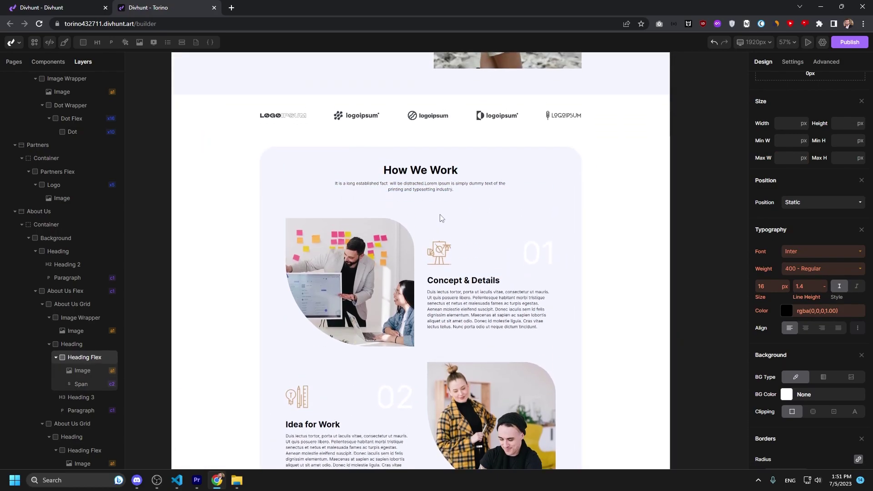
{"action": "left_click", "coordinate": [396, 229]}
{"action": "scroll", "coordinate": [404, 237], "scroll_direction": "down", "scroll_amount": 10}
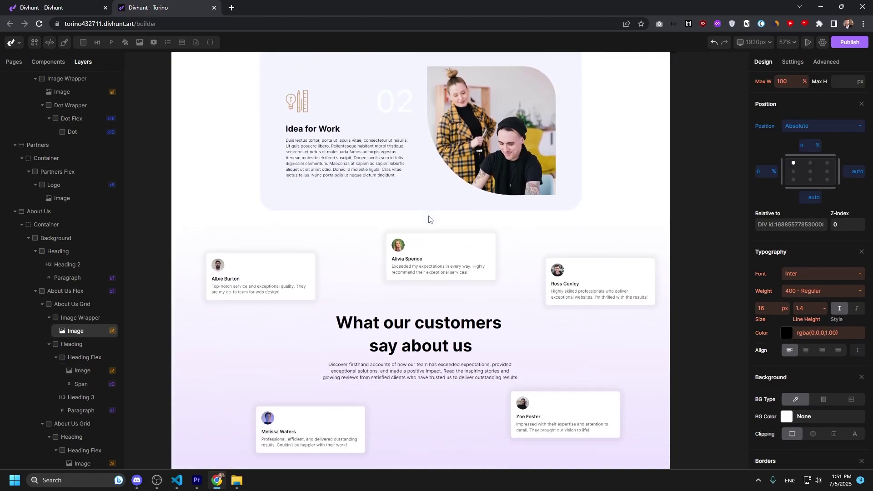
{"action": "left_click", "coordinate": [200, 238]}
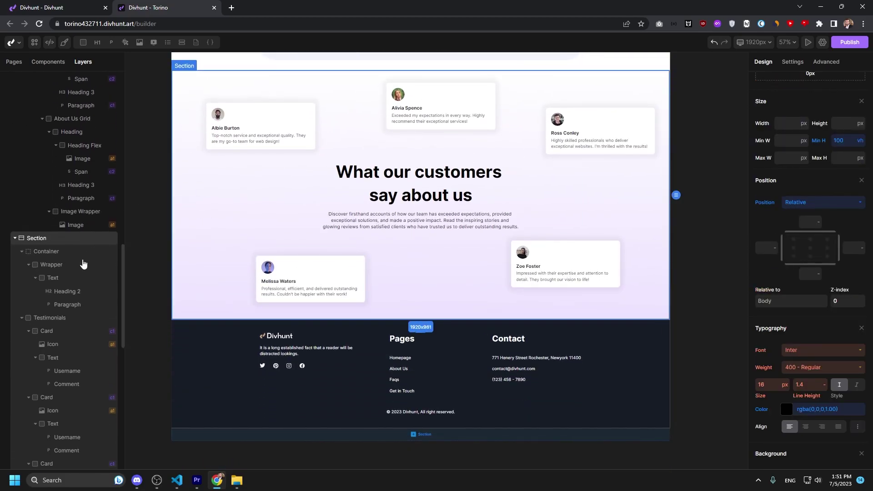
{"action": "scroll", "coordinate": [794, 281], "scroll_direction": "down", "scroll_amount": 7}
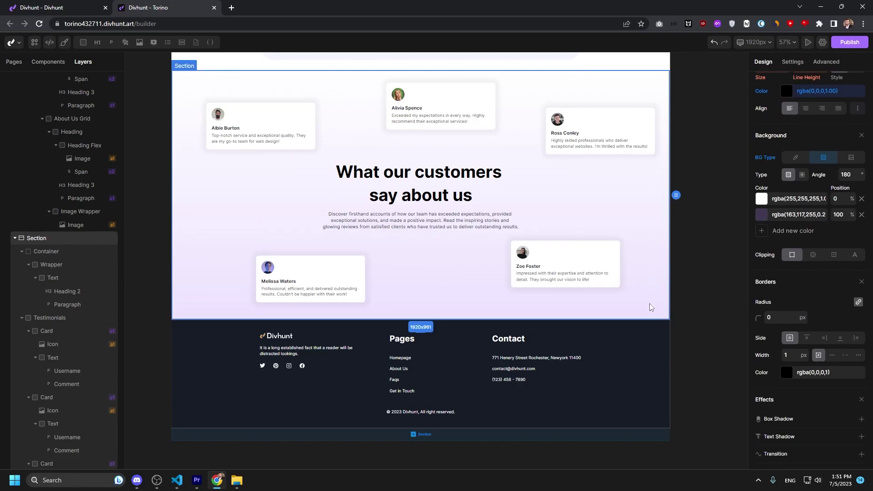
{"action": "left_click", "coordinate": [761, 215]}
{"action": "left_click", "coordinate": [747, 297]}
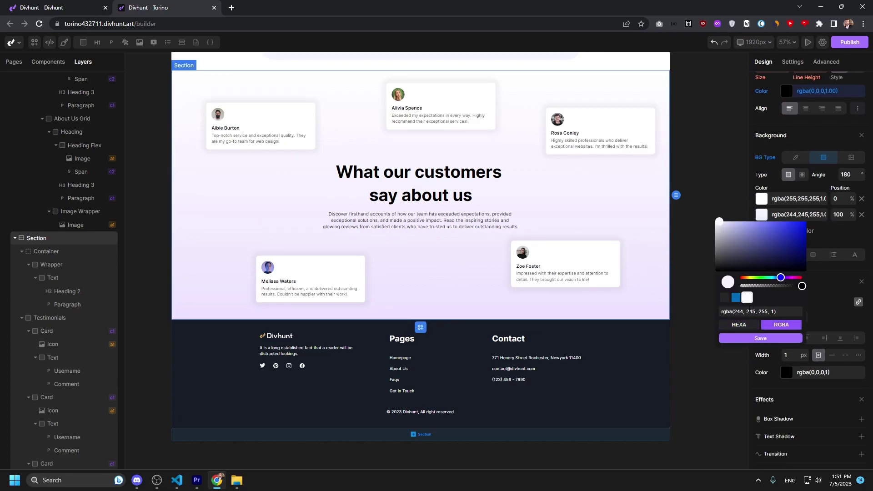
{"action": "left_click", "coordinate": [760, 338]}
{"action": "scroll", "coordinate": [546, 296], "scroll_direction": "up", "scroll_amount": 2}
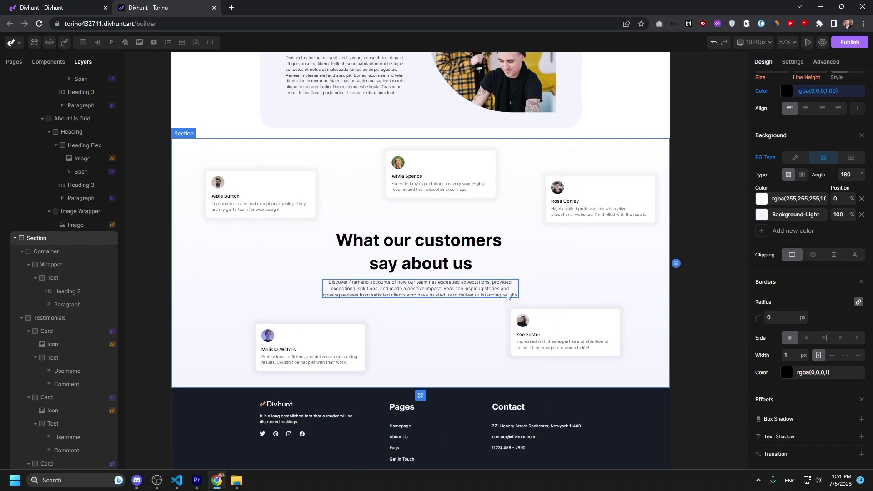
{"action": "scroll", "coordinate": [502, 295], "scroll_direction": "down", "scroll_amount": 5}
{"action": "scroll", "coordinate": [538, 242], "scroll_direction": "up", "scroll_amount": 3}
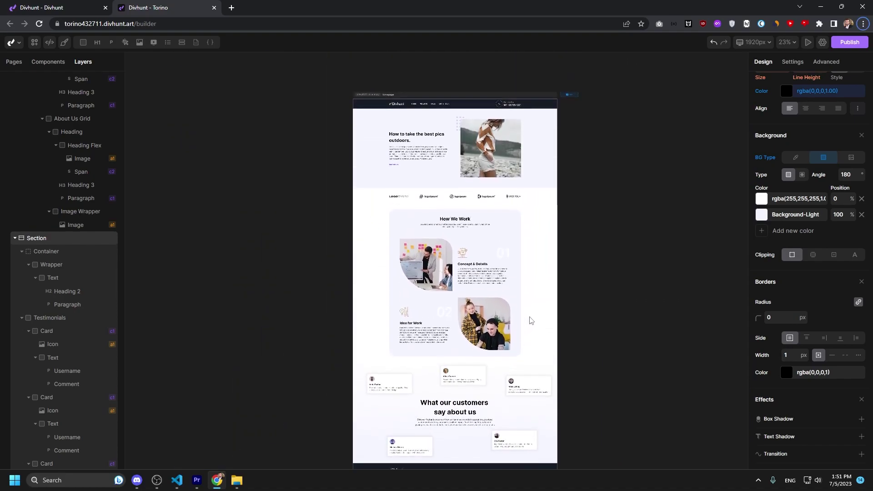
{"action": "scroll", "coordinate": [537, 242], "scroll_direction": "up", "scroll_amount": 1}
{"action": "left_click", "coordinate": [539, 240]}
{"action": "scroll", "coordinate": [538, 240], "scroll_direction": "up", "scroll_amount": 3}
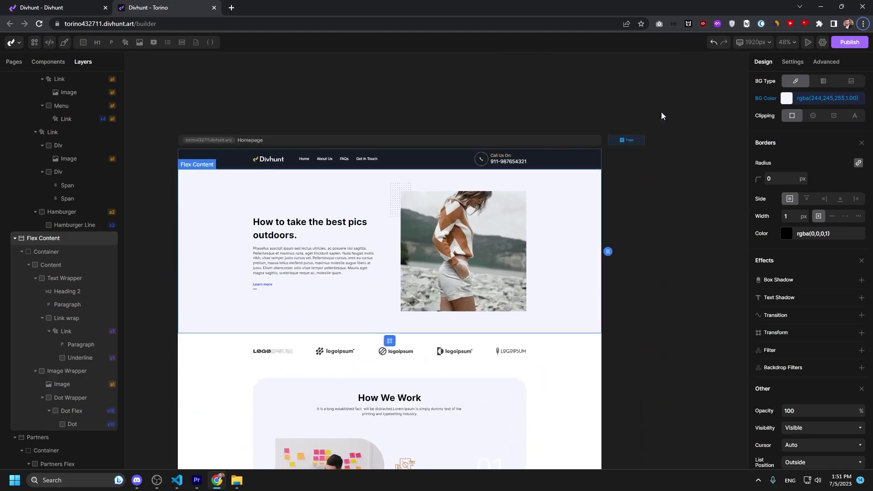
{"action": "left_click", "coordinate": [758, 47]}
{"action": "left_click", "coordinate": [719, 92]}
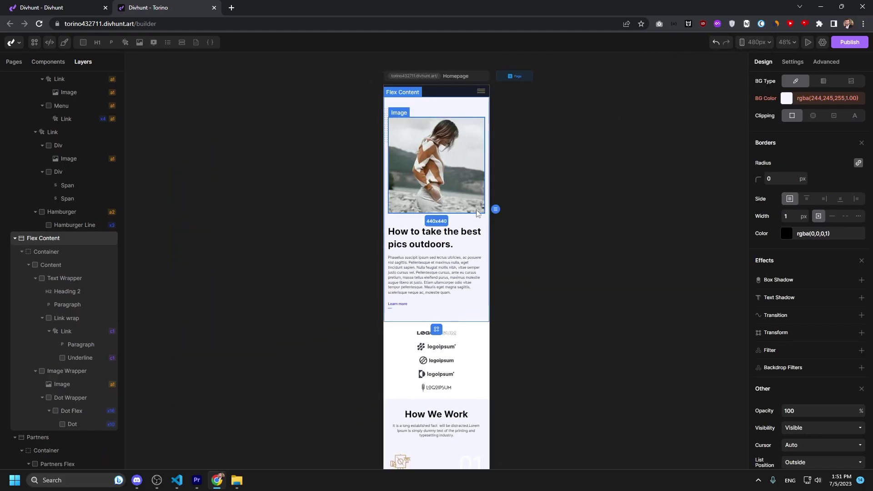
{"action": "scroll", "coordinate": [466, 220], "scroll_direction": "down", "scroll_amount": 1}
{"action": "scroll", "coordinate": [465, 220], "scroll_direction": "down", "scroll_amount": 15}
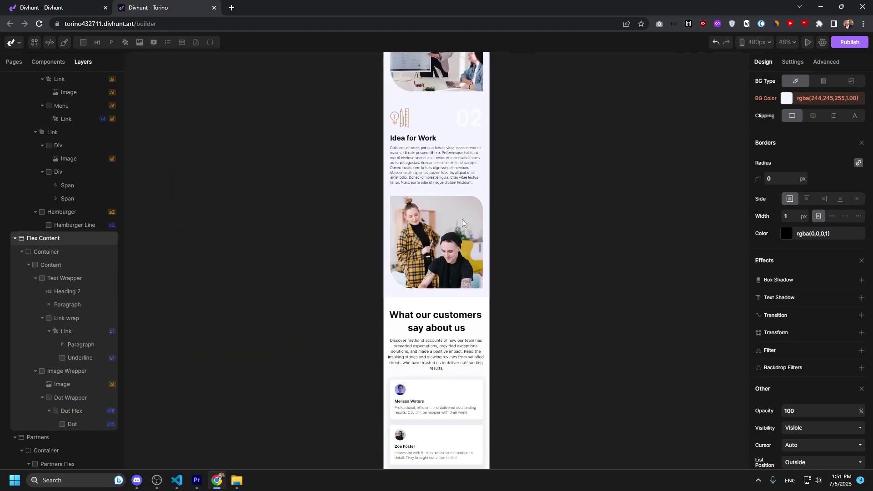
{"action": "scroll", "coordinate": [463, 223], "scroll_direction": "down", "scroll_amount": 5}
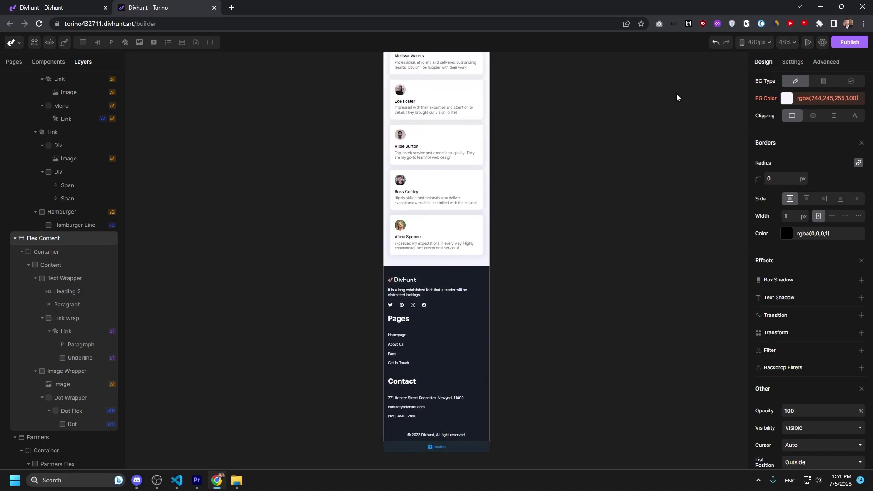
{"action": "left_click", "coordinate": [760, 45]}
{"action": "left_click", "coordinate": [696, 54]}
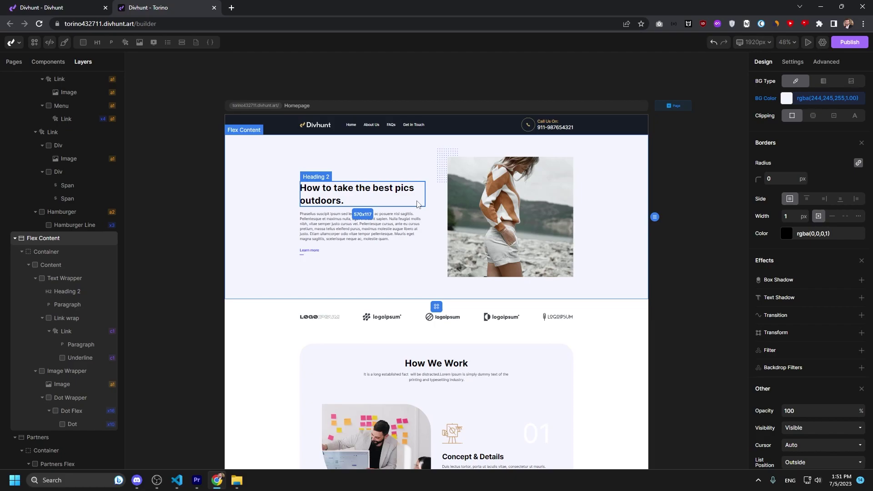
Replace 'take the best pics outdoors.' in the hero heading so it reads 'How do we change text easy.'
{"action": "left_click", "coordinate": [544, 131]}
{"action": "left_click", "coordinate": [347, 201]}
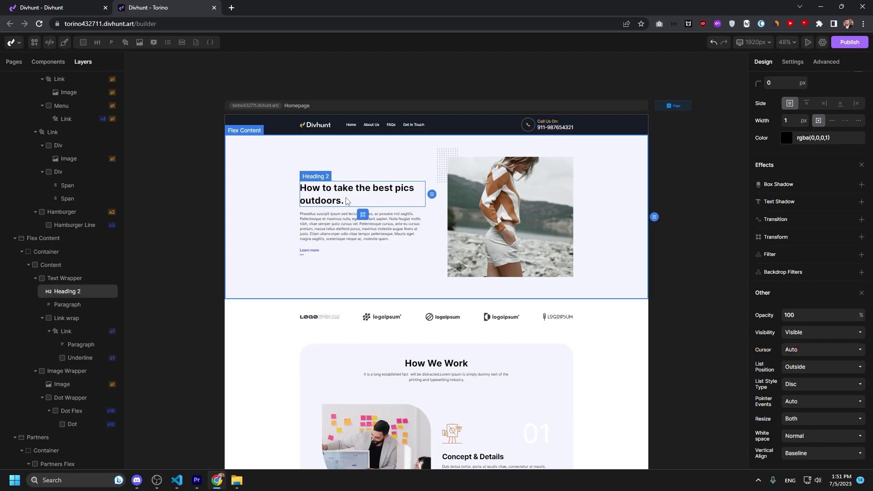
{"action": "left_click", "coordinate": [335, 194]}
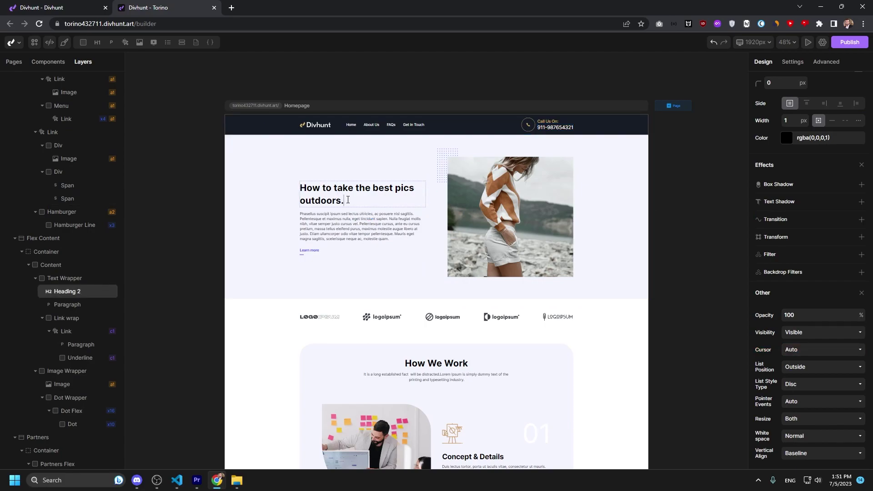
{"action": "left_click_drag", "start_coordinate": [344, 201], "coordinate": [332, 188]}
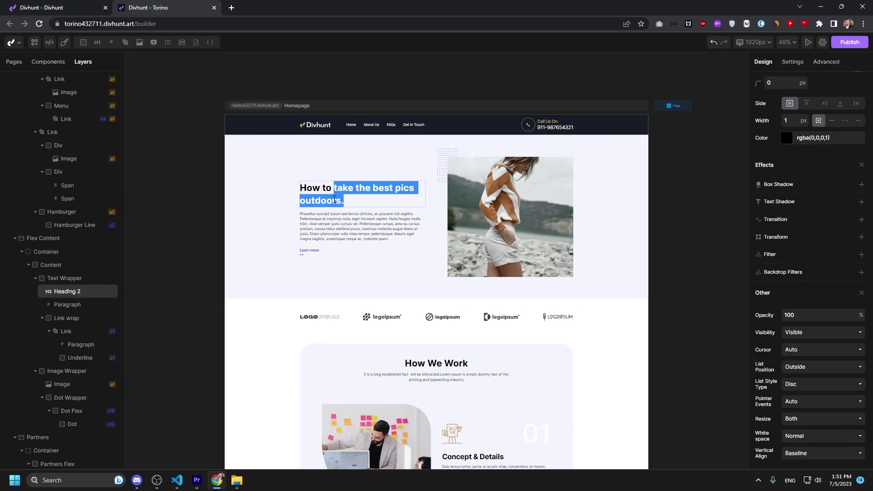
{"action": "key", "text": "BackSpace"}
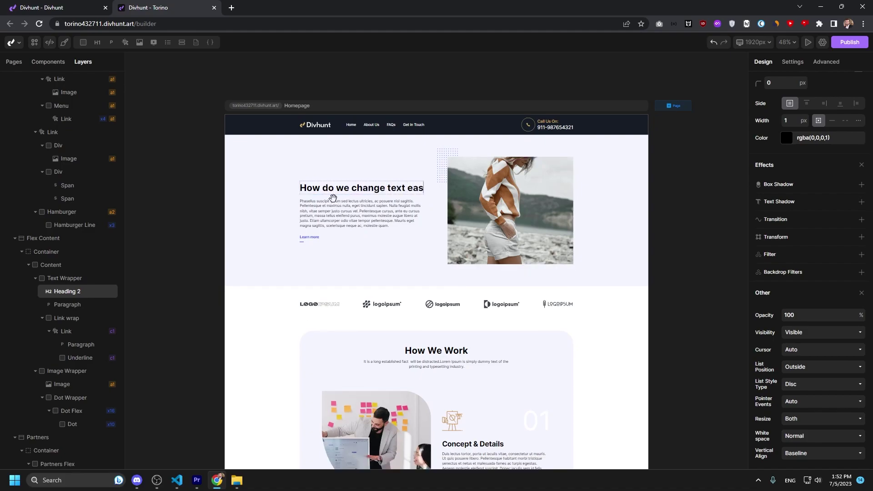
{"action": "type", "text": "y."}
{"action": "key", "text": "Escape"}
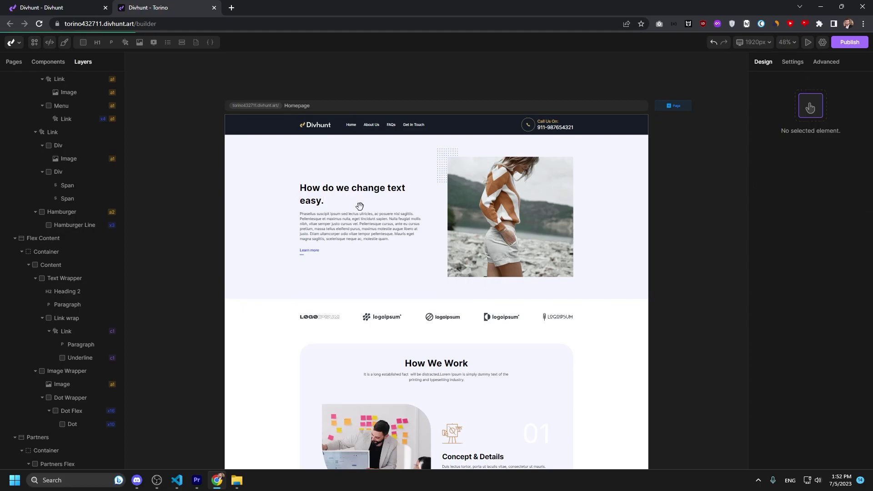
{"action": "left_click", "coordinate": [329, 195]}
{"action": "left_click", "coordinate": [333, 227]}
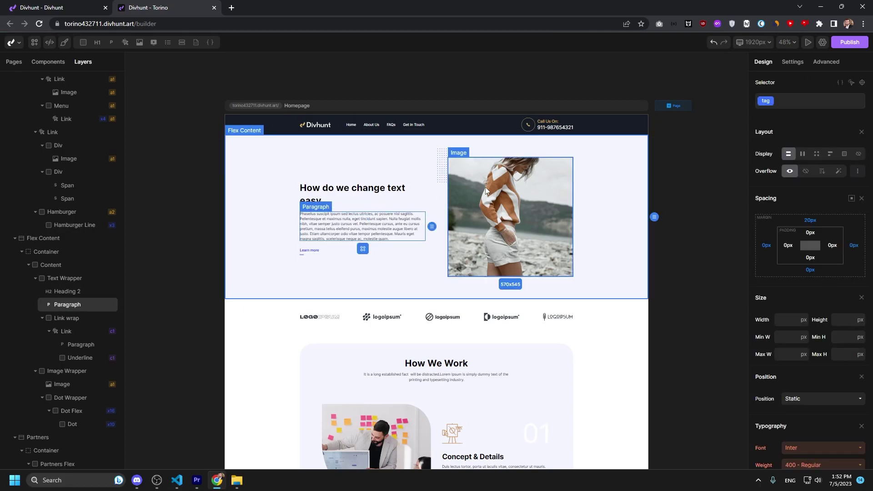
{"action": "left_click", "coordinate": [465, 171]}
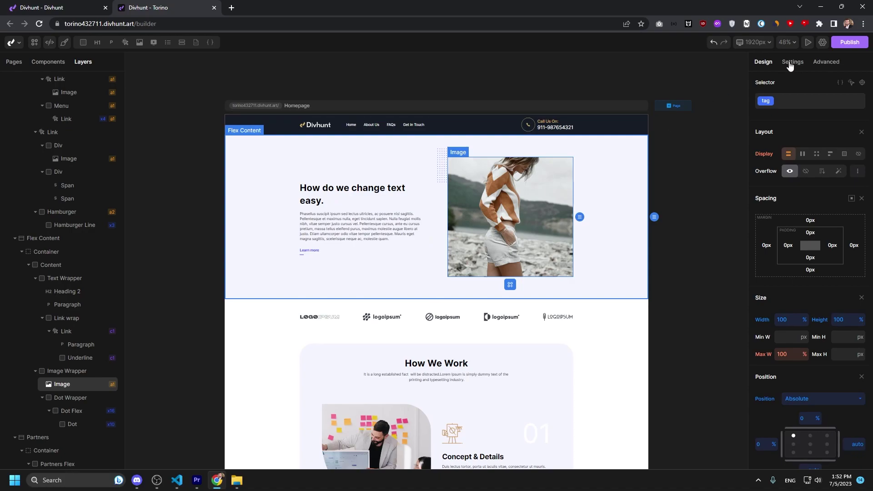
Upload Group 1604 (1) from the computer and use it as the hero image
{"action": "left_click", "coordinate": [788, 64]}
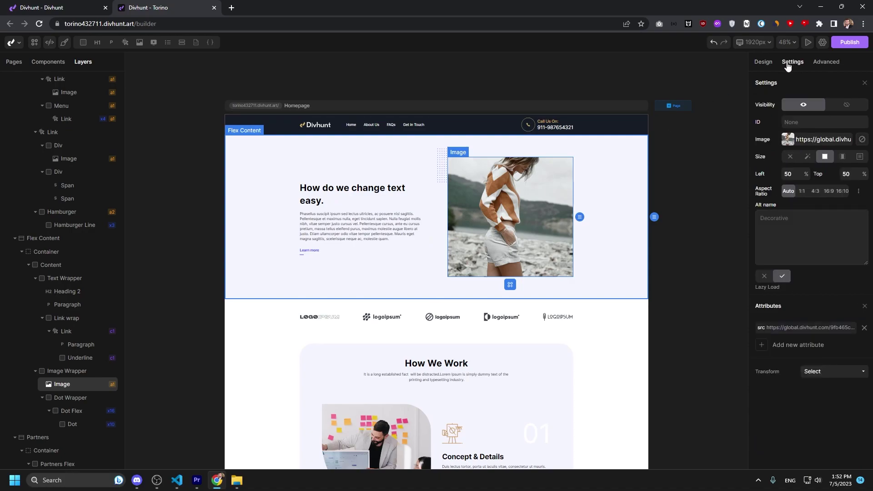
{"action": "left_click", "coordinate": [789, 140]}
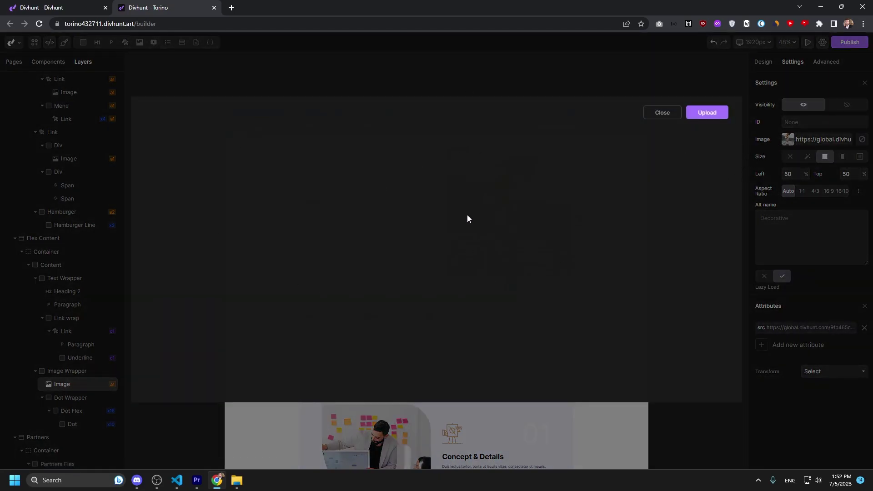
{"action": "left_click", "coordinate": [707, 113]}
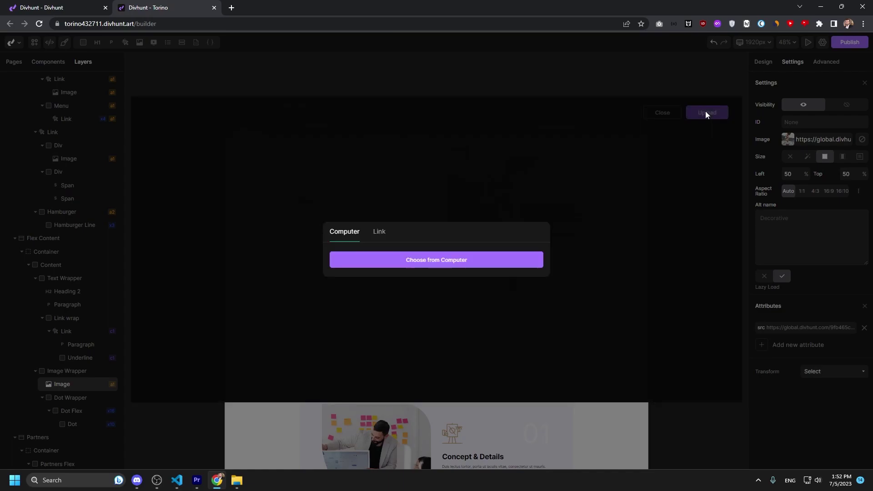
{"action": "left_click", "coordinate": [427, 261]}
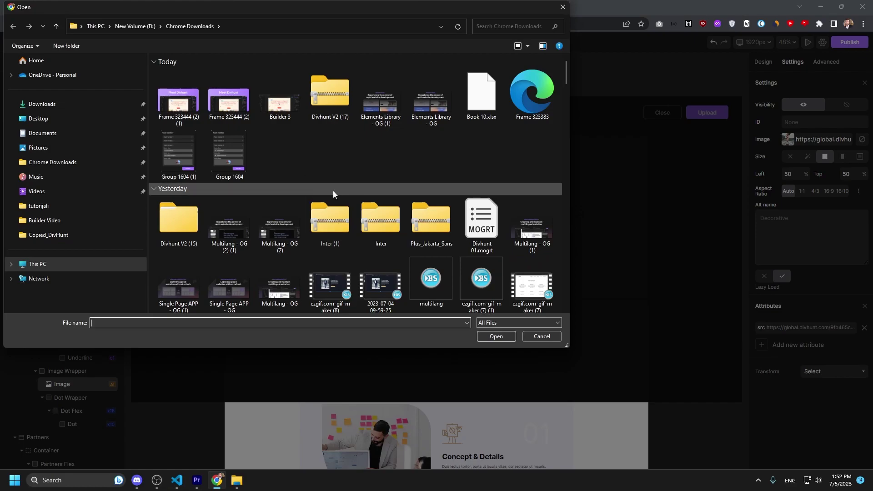
{"action": "scroll", "coordinate": [331, 188], "scroll_direction": "down", "scroll_amount": 3}
{"action": "scroll", "coordinate": [325, 193], "scroll_direction": "up", "scroll_amount": 3}
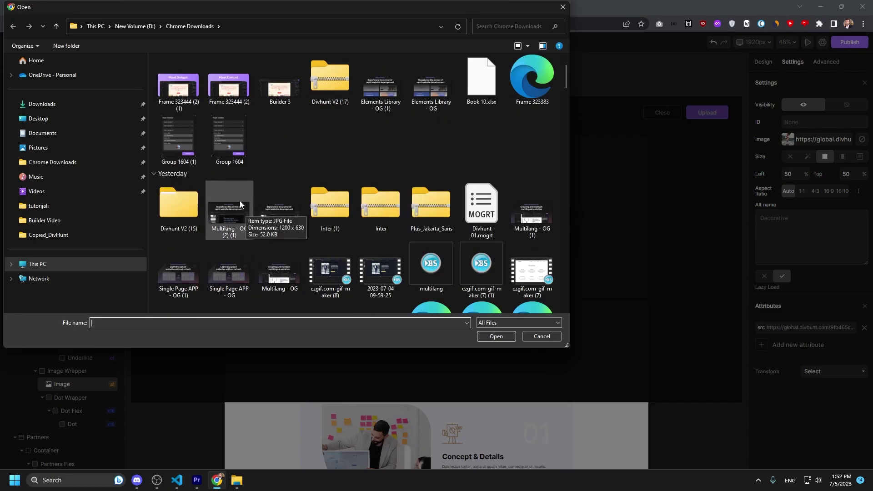
{"action": "left_click", "coordinate": [171, 132]}
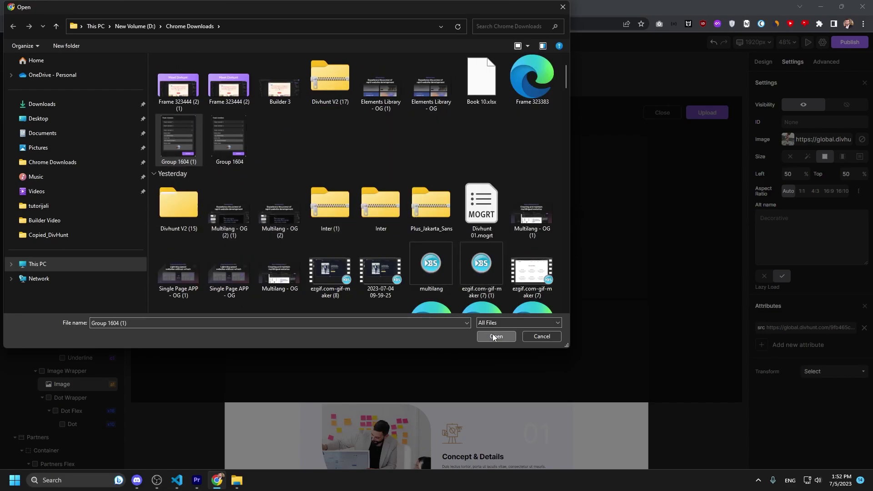
{"action": "left_click", "coordinate": [493, 335]}
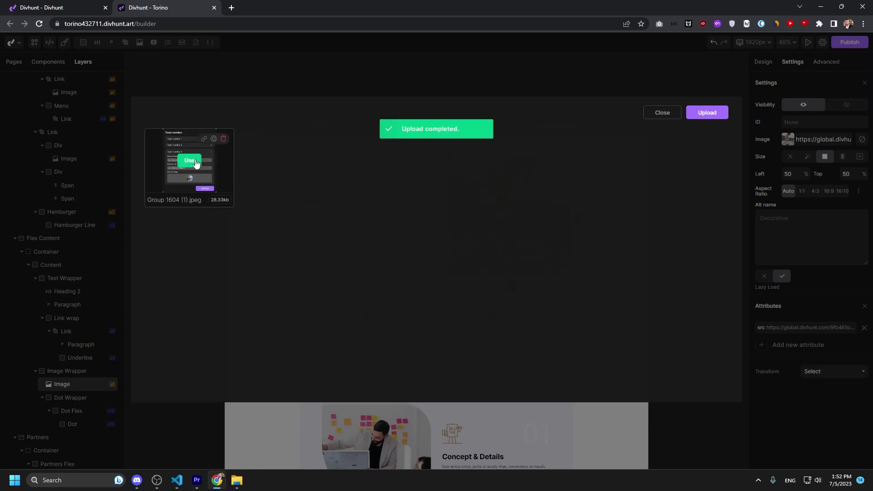
{"action": "left_click", "coordinate": [195, 162]}
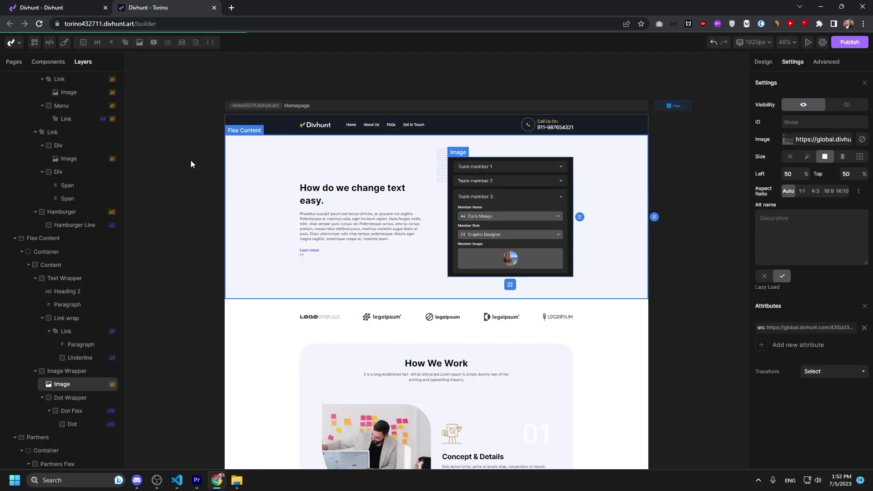
{"action": "left_click", "coordinate": [613, 272]}
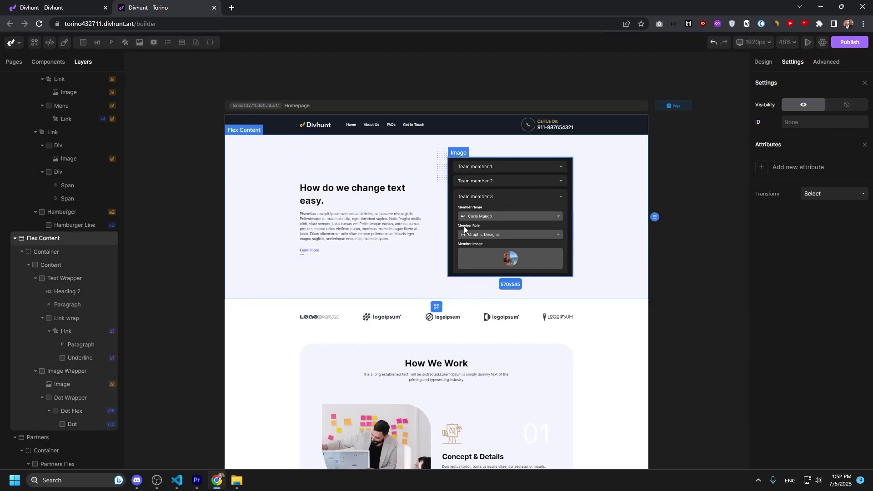
Scroll the builder canvas, selecting the Navbar, About Us section and hero Flex Content
{"action": "scroll", "coordinate": [382, 273], "scroll_direction": "down", "scroll_amount": 1}
{"action": "scroll", "coordinate": [381, 273], "scroll_direction": "down", "scroll_amount": 10}
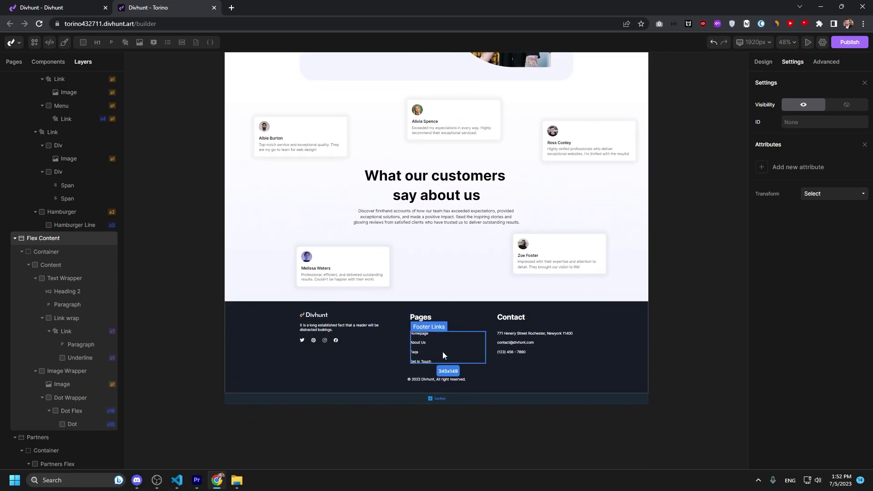
{"action": "scroll", "coordinate": [461, 360], "scroll_direction": "up", "scroll_amount": 3}
{"action": "scroll", "coordinate": [344, 308], "scroll_direction": "down", "scroll_amount": 5}
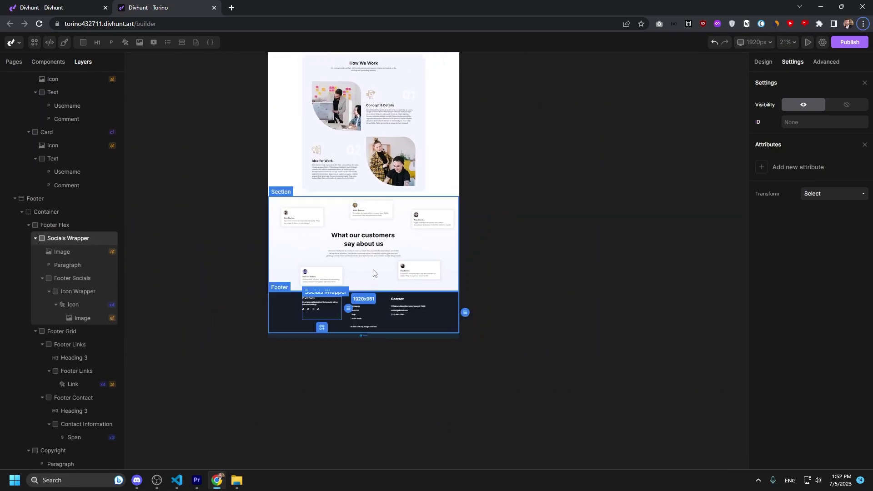
{"action": "scroll", "coordinate": [294, 137], "scroll_direction": "up", "scroll_amount": 6}
{"action": "left_click", "coordinate": [293, 137]}
{"action": "scroll", "coordinate": [309, 159], "scroll_direction": "up", "scroll_amount": 3}
{"action": "scroll", "coordinate": [318, 175], "scroll_direction": "down", "scroll_amount": 1}
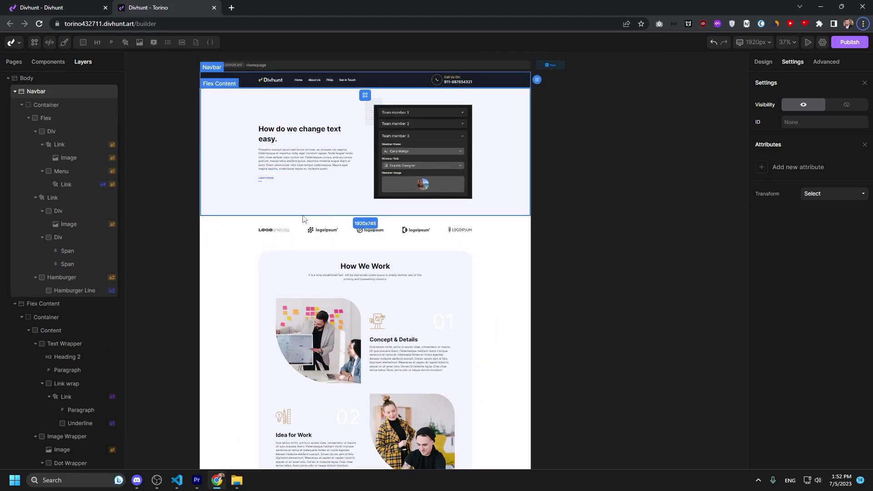
{"action": "scroll", "coordinate": [319, 213], "scroll_direction": "down", "scroll_amount": 5}
{"action": "left_click", "coordinate": [243, 203]}
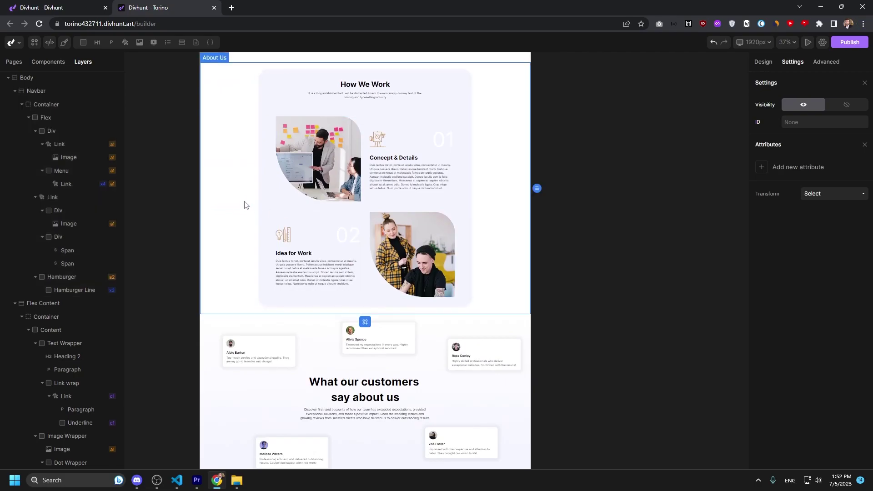
{"action": "scroll", "coordinate": [248, 201], "scroll_direction": "down", "scroll_amount": 2}
{"action": "scroll", "coordinate": [247, 199], "scroll_direction": "up", "scroll_amount": 4}
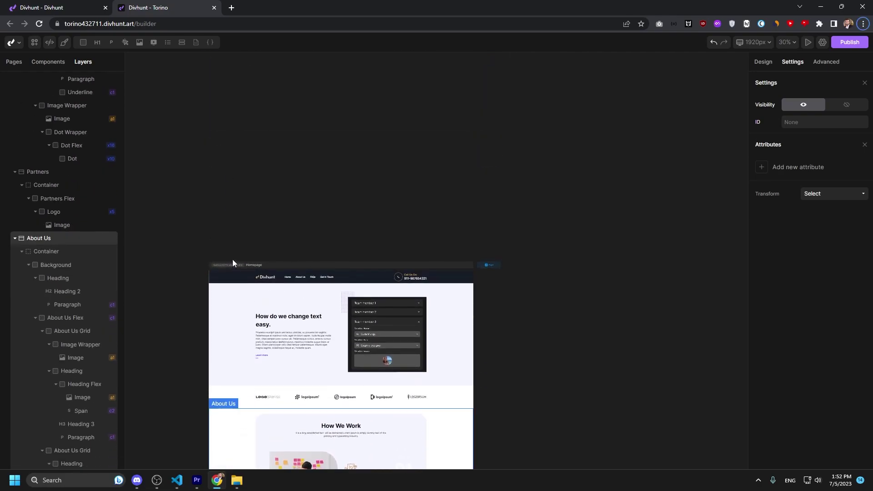
{"action": "left_click", "coordinate": [231, 262]}
{"action": "scroll", "coordinate": [226, 302], "scroll_direction": "up", "scroll_amount": 5}
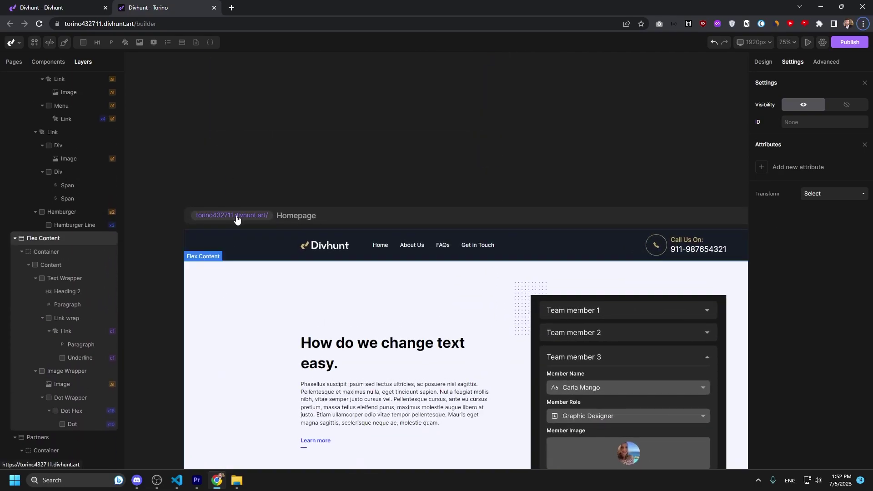
Open the live Torino site in a new tab, scroll through it, and return to the builder
{"action": "left_click", "coordinate": [236, 217]}
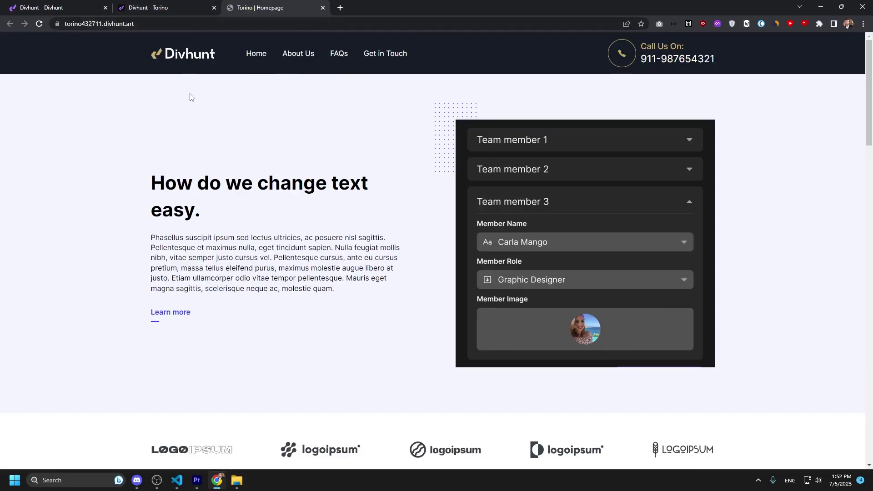
{"action": "scroll", "coordinate": [359, 186], "scroll_direction": "down", "scroll_amount": 15}
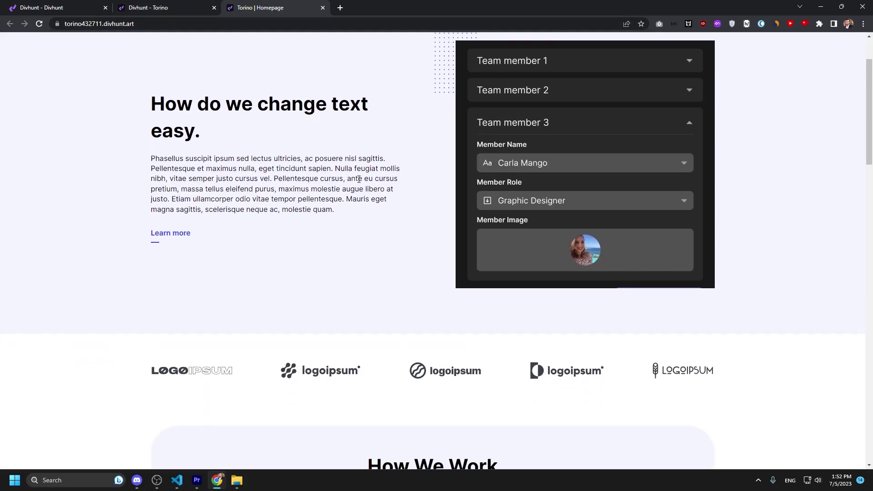
{"action": "scroll", "coordinate": [359, 194], "scroll_direction": "down", "scroll_amount": 12}
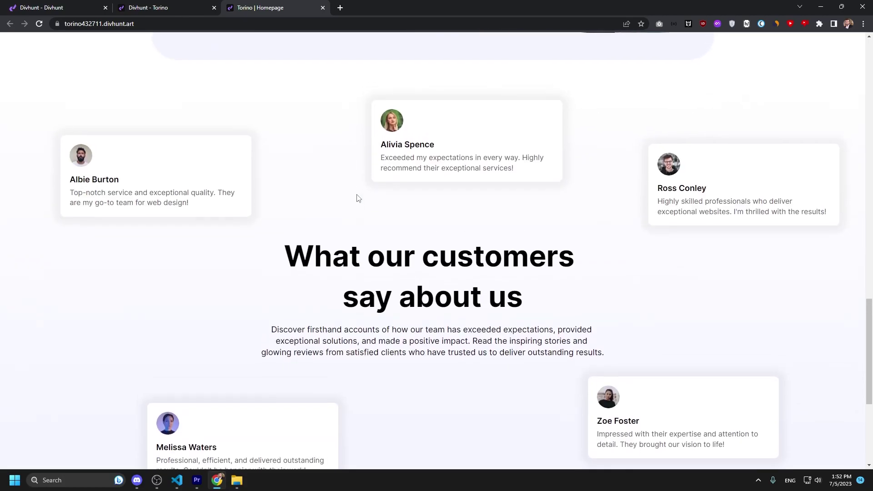
{"action": "scroll", "coordinate": [357, 197], "scroll_direction": "up", "scroll_amount": 17}
{"action": "key", "text": "ctrl+shift+Tab"}
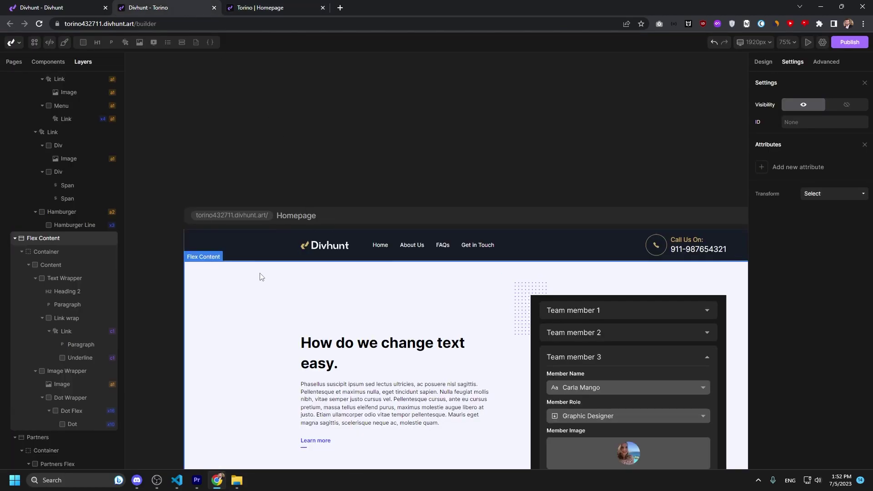
Create a new blank page titled 'About us' from the Pages list
{"action": "left_click", "coordinate": [266, 248]}
{"action": "scroll", "coordinate": [553, 266], "scroll_direction": "down", "scroll_amount": 5}
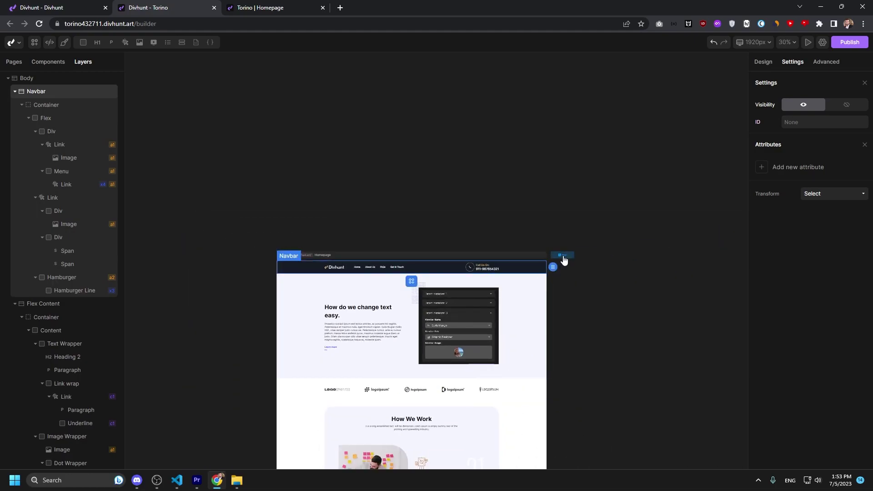
{"action": "scroll", "coordinate": [563, 260], "scroll_direction": "up", "scroll_amount": 4}
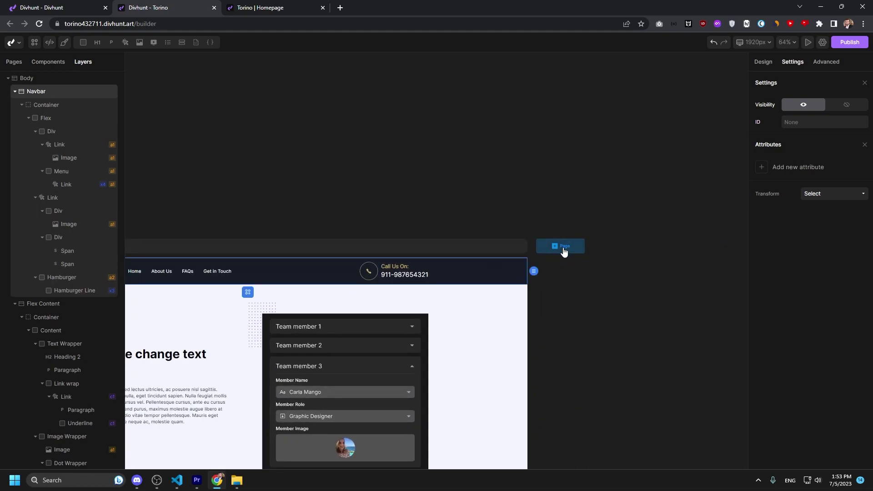
{"action": "left_click", "coordinate": [14, 64]}
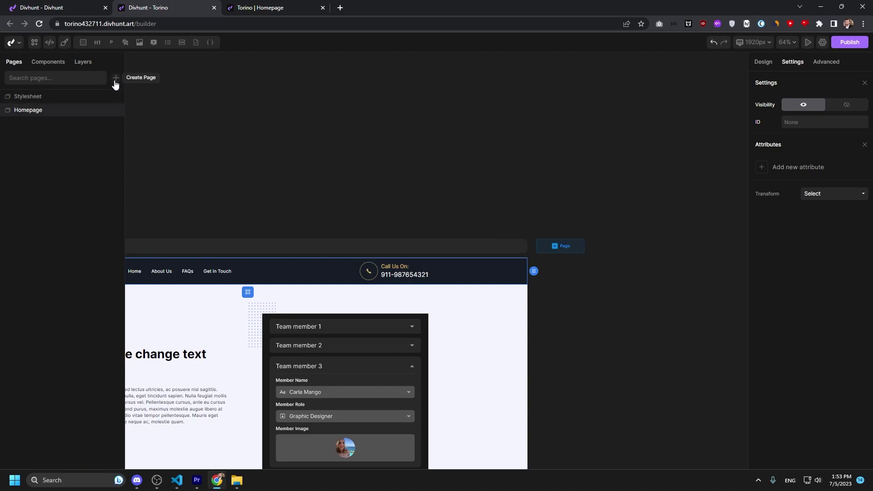
{"action": "left_click", "coordinate": [561, 248]}
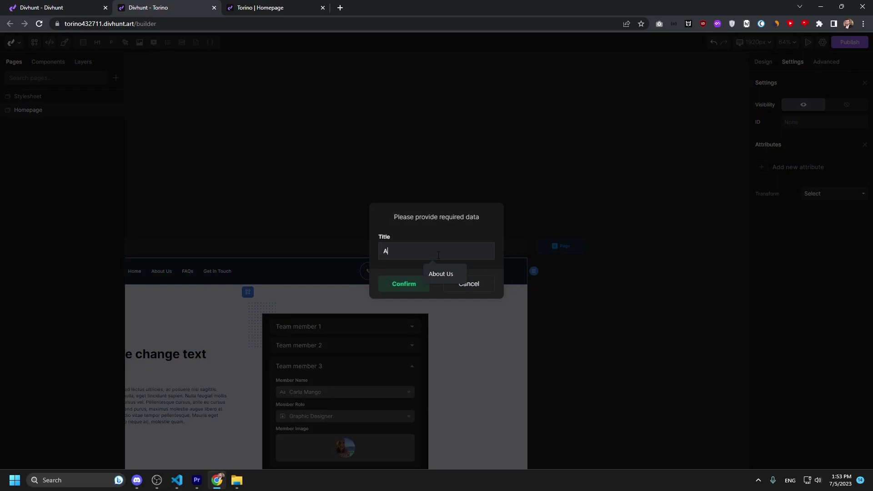
{"action": "left_click", "coordinate": [404, 284]}
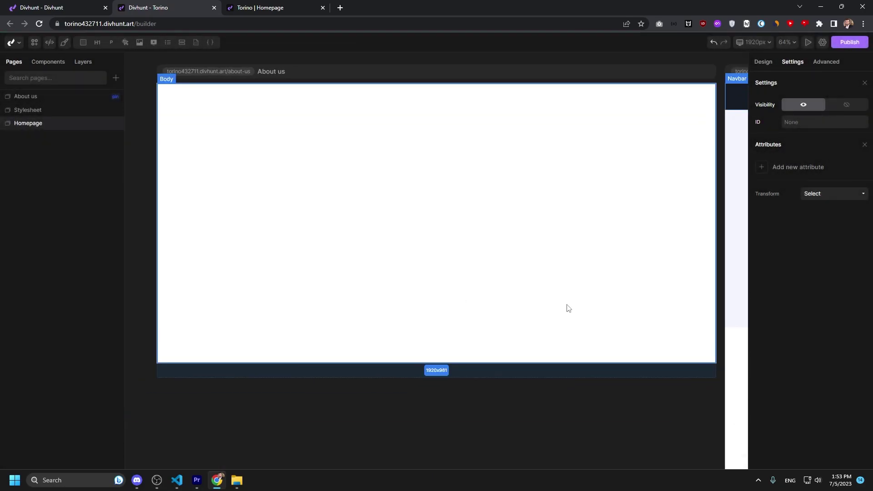
{"action": "scroll", "coordinate": [597, 225], "scroll_direction": "down", "scroll_amount": 5}
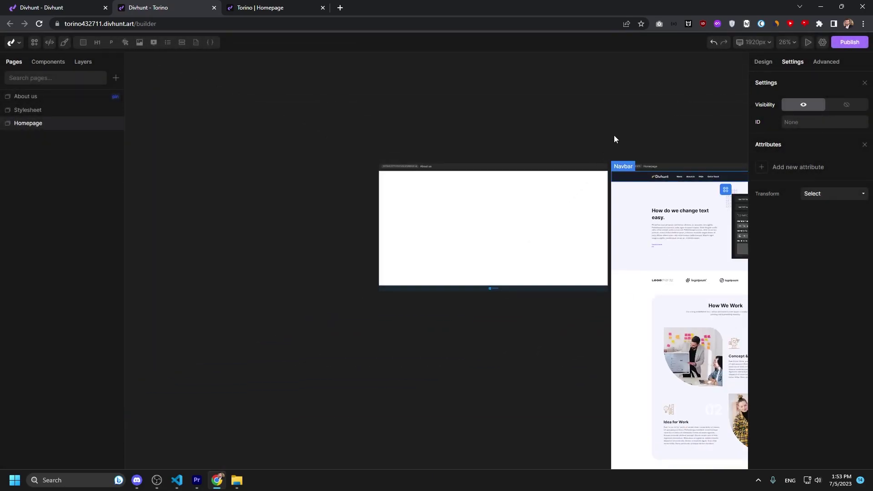
{"action": "left_click_drag", "start_coordinate": [615, 135], "coordinate": [457, 47]}
{"action": "scroll", "coordinate": [479, 211], "scroll_direction": "up", "scroll_amount": 4}
{"action": "scroll", "coordinate": [462, 211], "scroll_direction": "down", "scroll_amount": 5}
{"action": "scroll", "coordinate": [420, 227], "scroll_direction": "down", "scroll_amount": 3}
{"action": "left_click", "coordinate": [417, 370]}
{"action": "scroll", "coordinate": [438, 157], "scroll_direction": "up", "scroll_amount": 4}
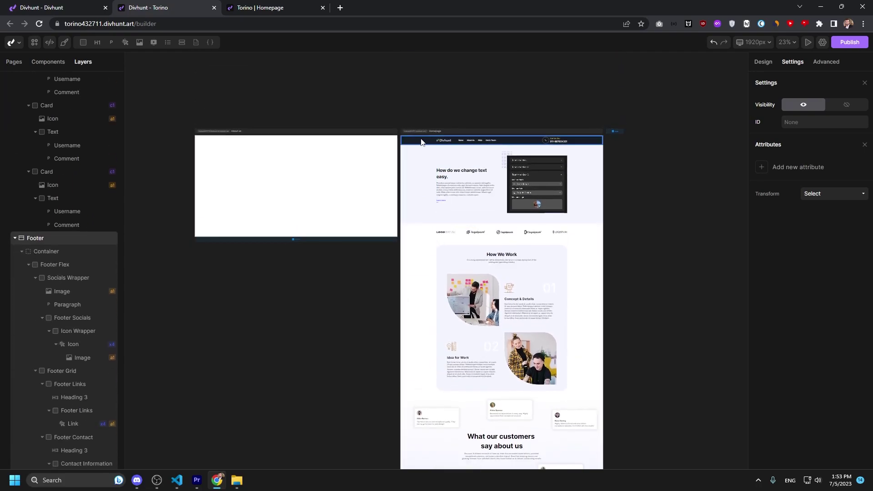
{"action": "scroll", "coordinate": [417, 147], "scroll_direction": "up", "scroll_amount": 3}
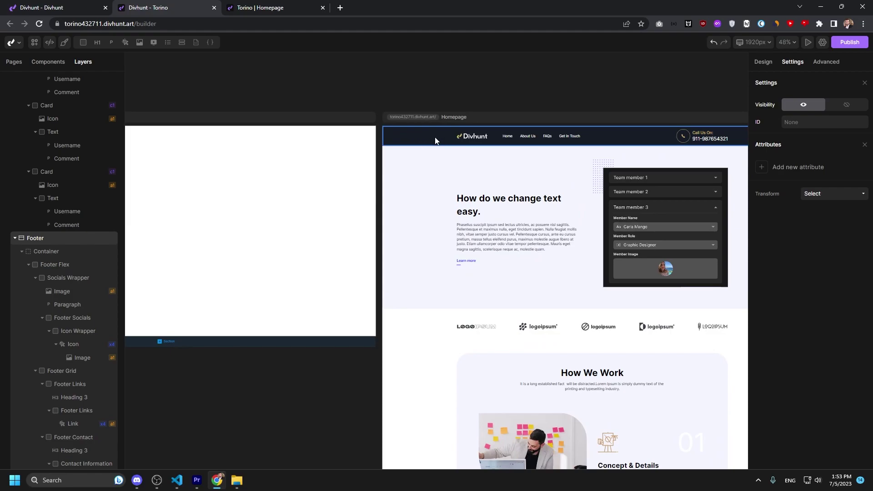
{"action": "scroll", "coordinate": [443, 182], "scroll_direction": "down", "scroll_amount": 5}
{"action": "scroll", "coordinate": [441, 227], "scroll_direction": "down", "scroll_amount": 5}
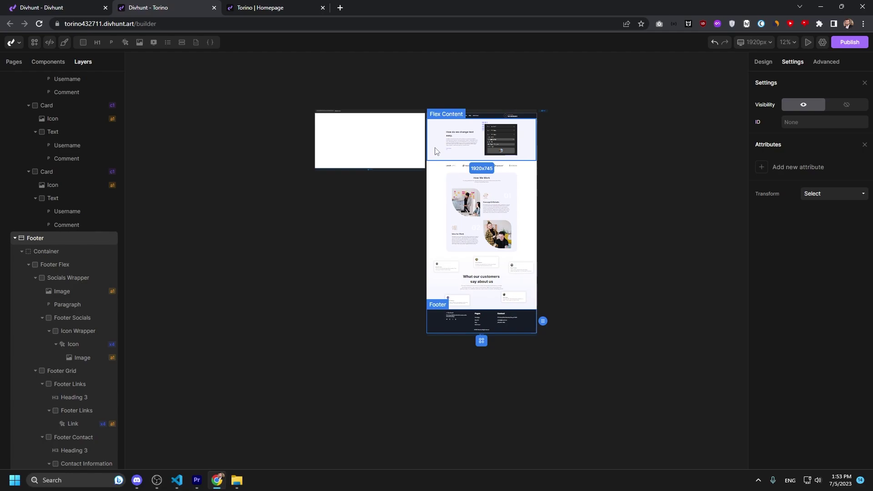
{"action": "scroll", "coordinate": [435, 150], "scroll_direction": "up", "scroll_amount": 10}
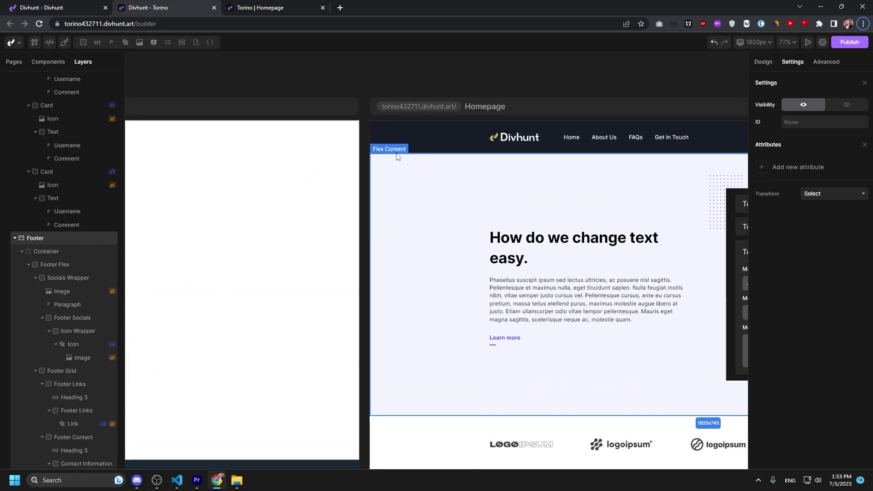
Convert the Homepage Navbar into a reusable component
{"action": "left_click", "coordinate": [381, 126]}
{"action": "right_click", "coordinate": [384, 129]}
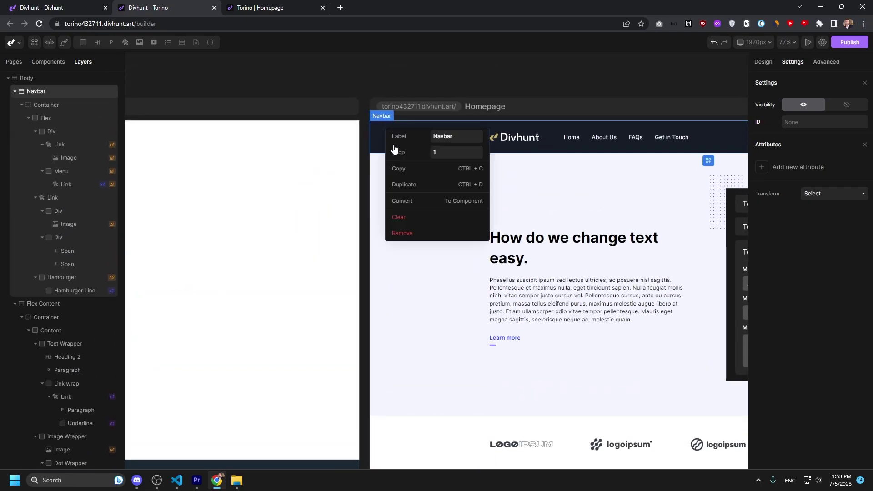
{"action": "left_click", "coordinate": [404, 205]}
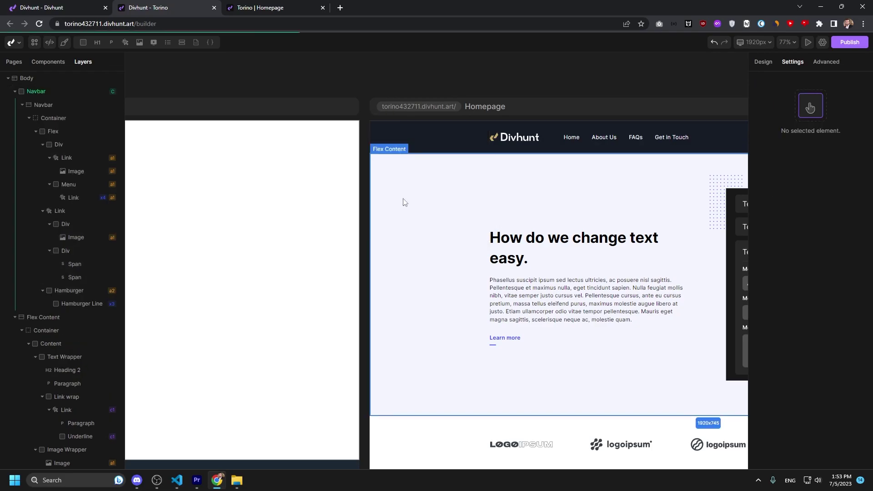
{"action": "scroll", "coordinate": [405, 202], "scroll_direction": "down", "scroll_amount": 10}
{"action": "scroll", "coordinate": [418, 207], "scroll_direction": "down", "scroll_amount": 2}
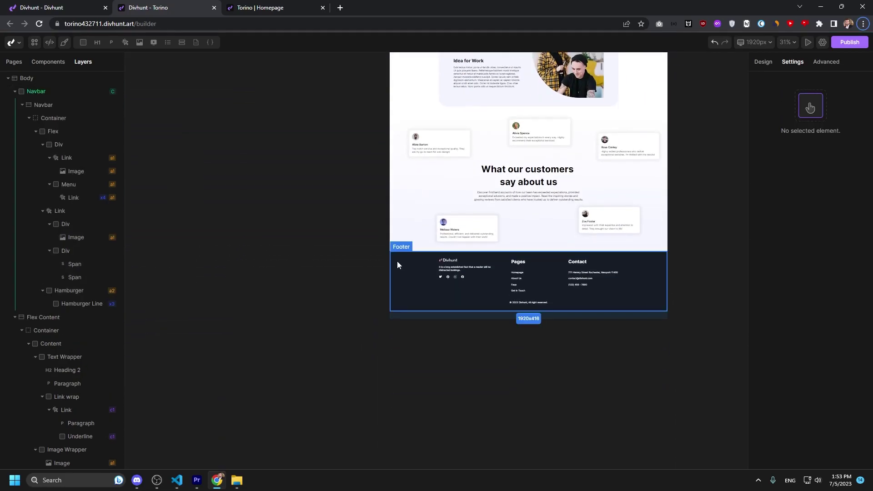
Convert the Footer into a reusable component, then select the About us page body
{"action": "left_click", "coordinate": [397, 260]}
{"action": "right_click", "coordinate": [398, 253]}
{"action": "left_click", "coordinate": [417, 326]}
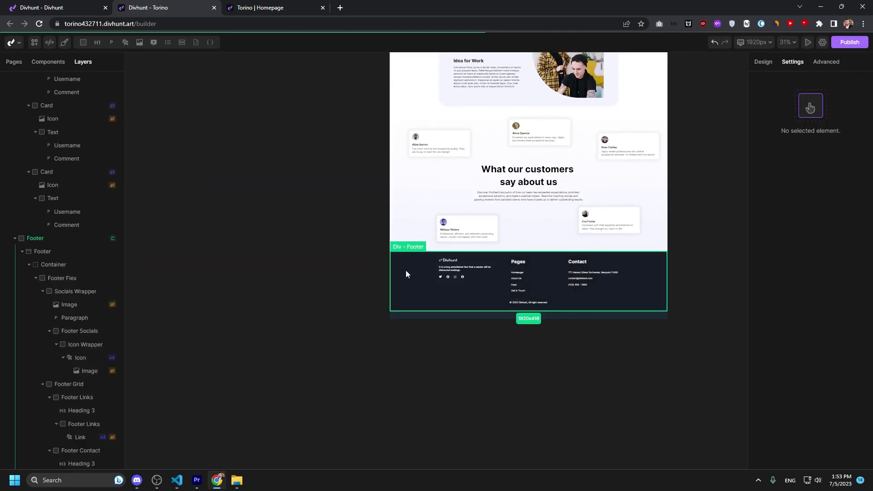
{"action": "scroll", "coordinate": [405, 268], "scroll_direction": "up", "scroll_amount": 4}
{"action": "scroll", "coordinate": [331, 233], "scroll_direction": "down", "scroll_amount": 2}
{"action": "left_click", "coordinate": [227, 165]}
{"action": "scroll", "coordinate": [227, 165], "scroll_direction": "up", "scroll_amount": 3}
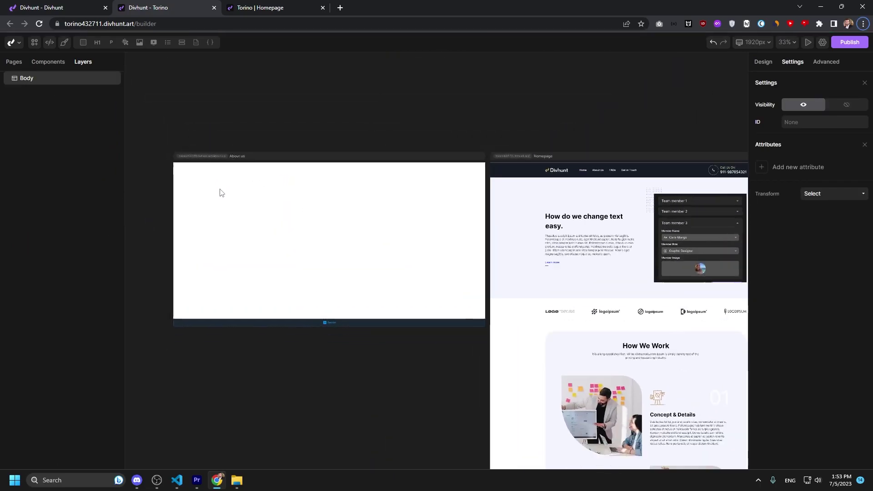
{"action": "scroll", "coordinate": [230, 227], "scroll_direction": "up", "scroll_amount": 2}
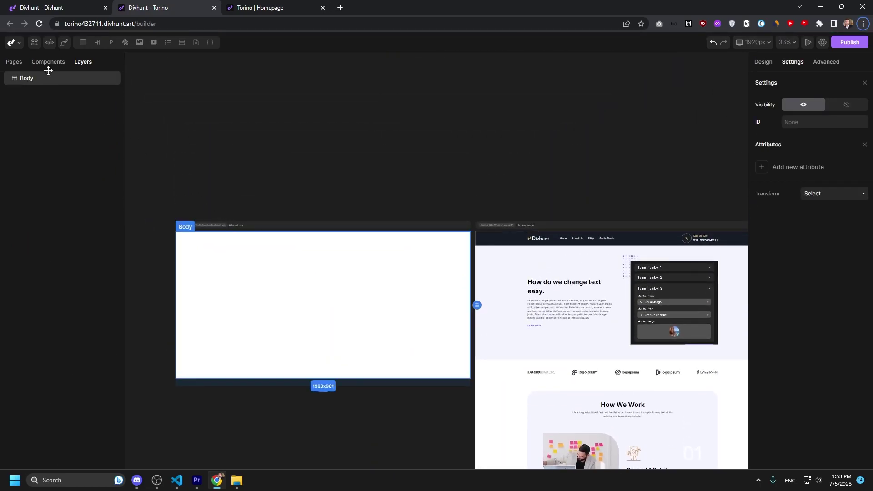
Open the saved Navbar component and select its Home link for editing
{"action": "left_click", "coordinate": [53, 63]}
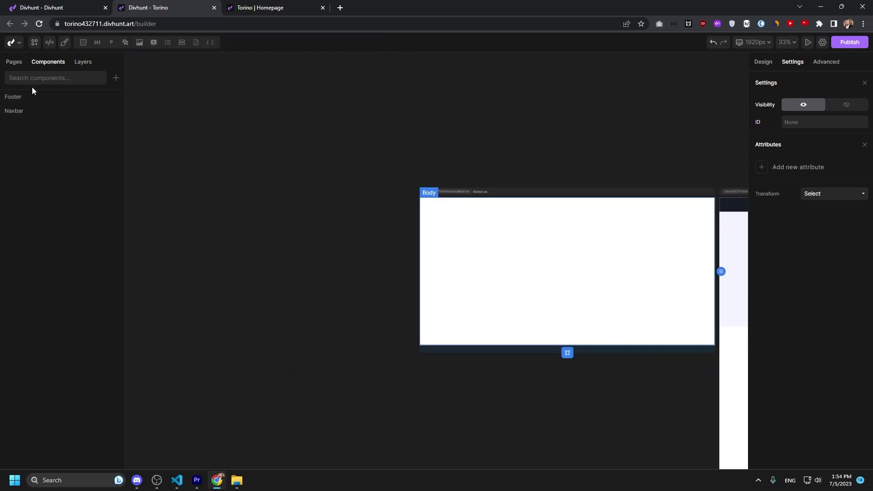
{"action": "left_click", "coordinate": [25, 113]}
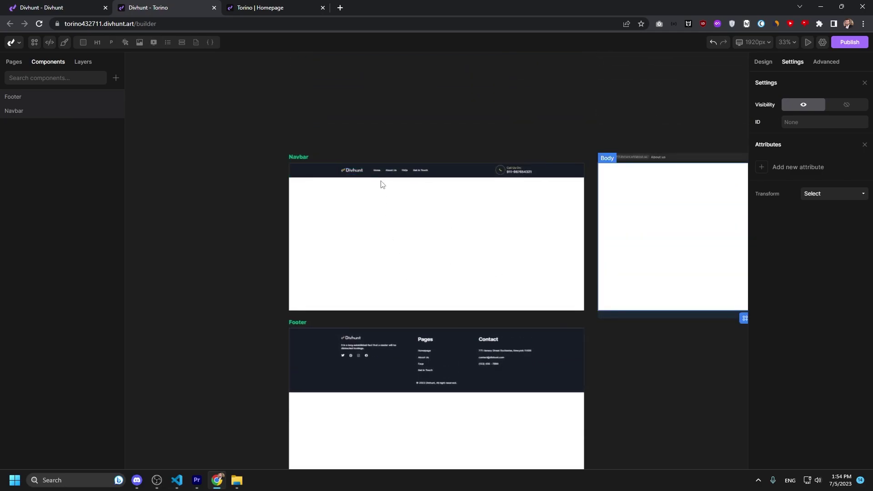
{"action": "scroll", "coordinate": [381, 183], "scroll_direction": "up", "scroll_amount": 5}
{"action": "left_click", "coordinate": [371, 158]}
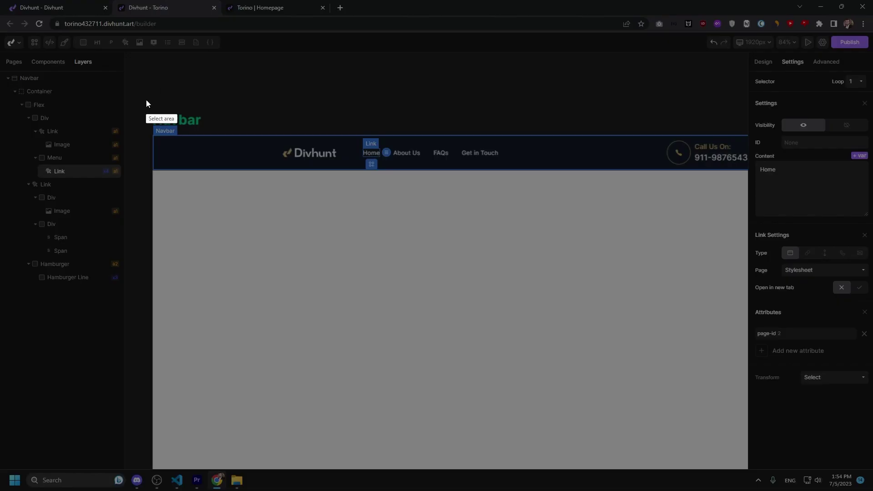
{"action": "left_click_drag", "start_coordinate": [146, 100], "coordinate": [225, 152]}
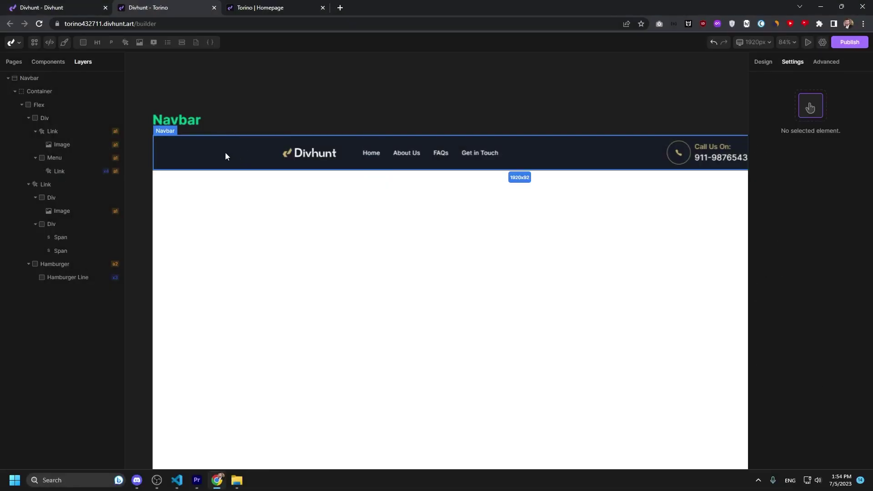
{"action": "left_click", "coordinate": [369, 156]}
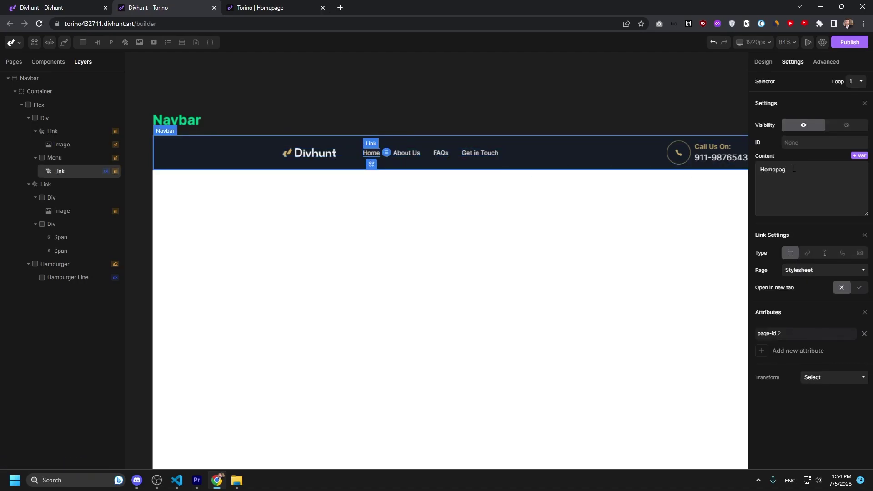
Look over the Homepage hero, the About us page body and the navbar on the canvas
{"action": "scroll", "coordinate": [440, 197], "scroll_direction": "down", "scroll_amount": 5}
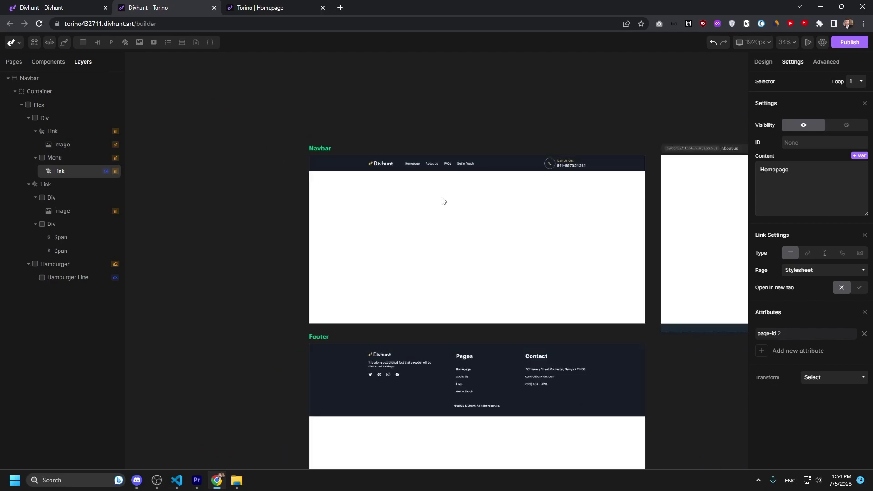
{"action": "scroll", "coordinate": [515, 200], "scroll_direction": "up", "scroll_amount": 5}
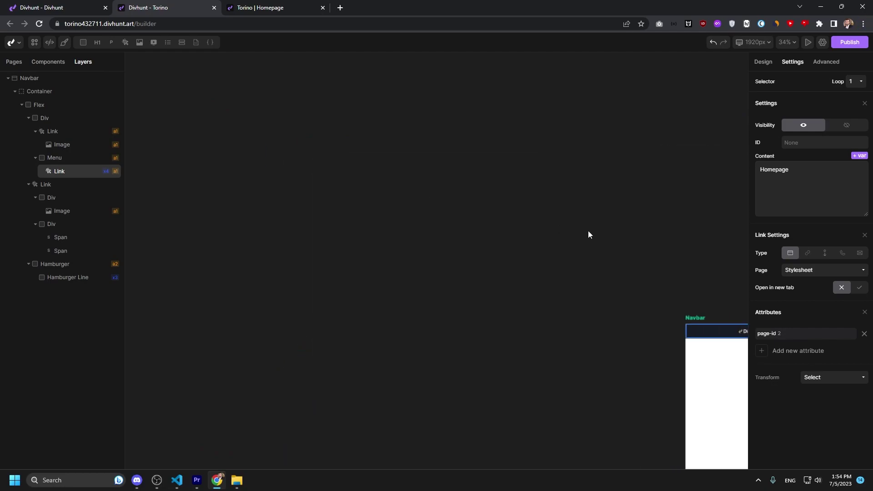
{"action": "scroll", "coordinate": [593, 235], "scroll_direction": "right", "scroll_amount": 10}
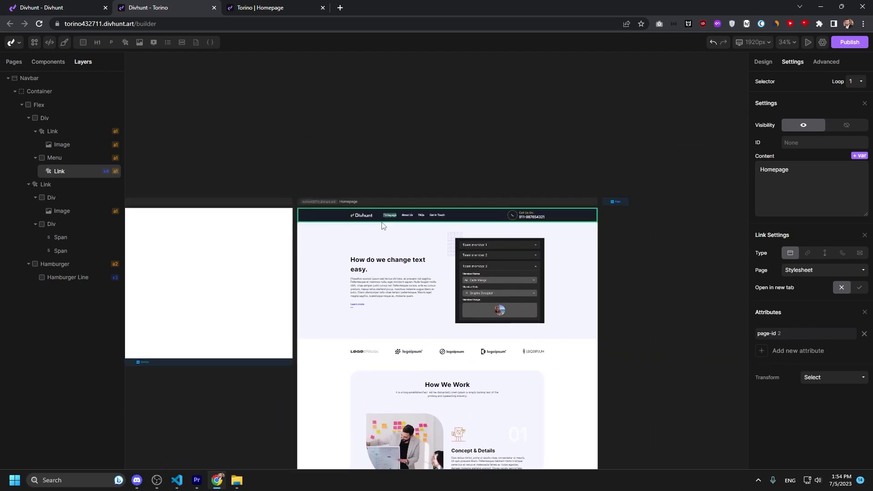
{"action": "scroll", "coordinate": [386, 226], "scroll_direction": "up", "scroll_amount": 5}
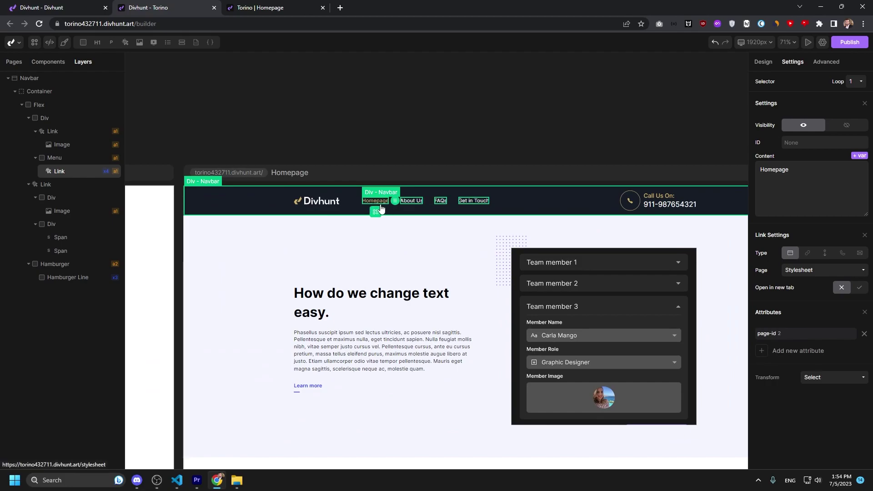
{"action": "scroll", "coordinate": [371, 209], "scroll_direction": "down", "scroll_amount": 6}
{"action": "left_click", "coordinate": [355, 233]}
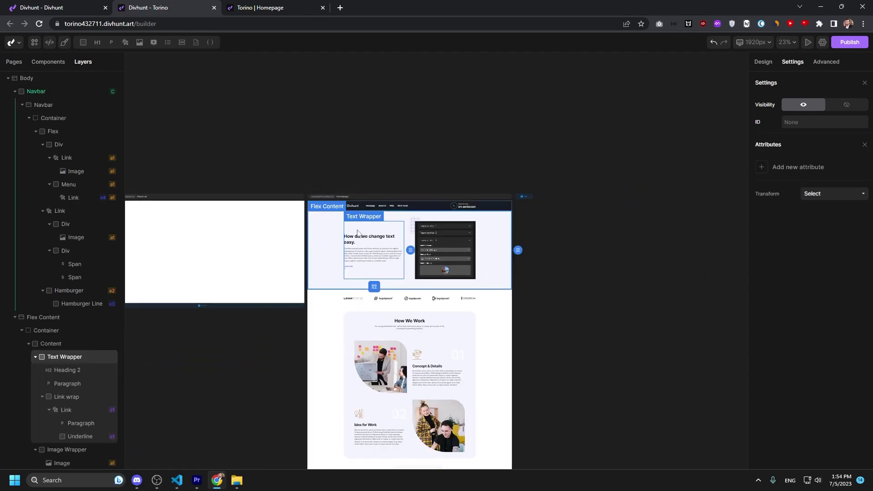
{"action": "scroll", "coordinate": [361, 228], "scroll_direction": "left", "scroll_amount": 5}
{"action": "scroll", "coordinate": [440, 234], "scroll_direction": "up", "scroll_amount": 4}
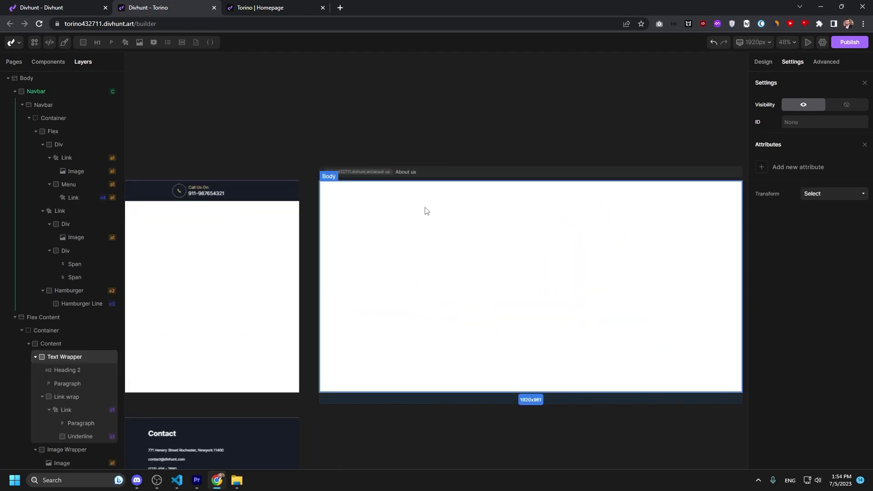
{"action": "left_click", "coordinate": [423, 201]}
{"action": "left_click", "coordinate": [286, 191]}
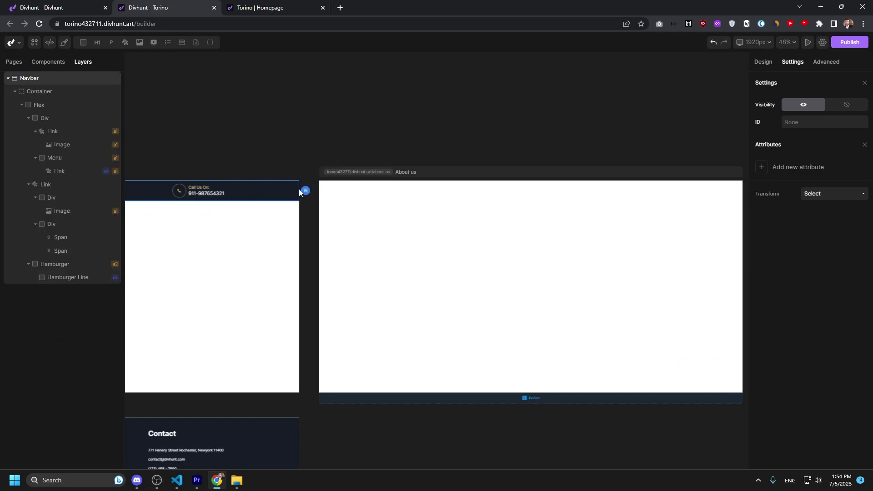
{"action": "left_click", "coordinate": [371, 196]}
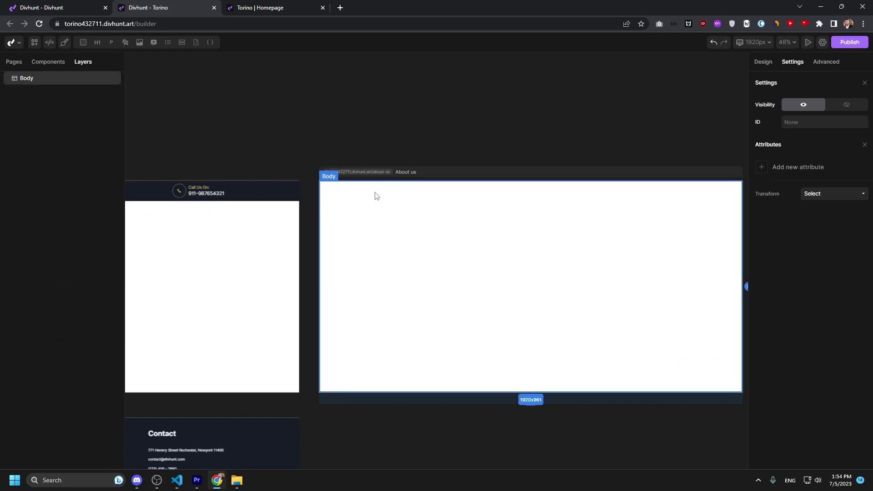
{"action": "scroll", "coordinate": [383, 205], "scroll_direction": "down", "scroll_amount": 5}
{"action": "scroll", "coordinate": [403, 203], "scroll_direction": "up", "scroll_amount": 2}
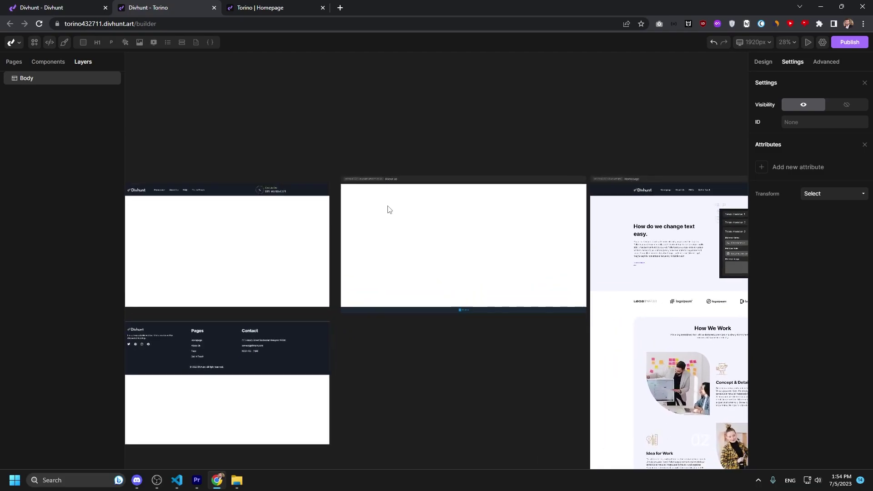
Copy the whole Navbar component from the Homepage and paste it into the About us body
{"action": "left_click", "coordinate": [602, 186]}
{"action": "left_click", "coordinate": [36, 91]}
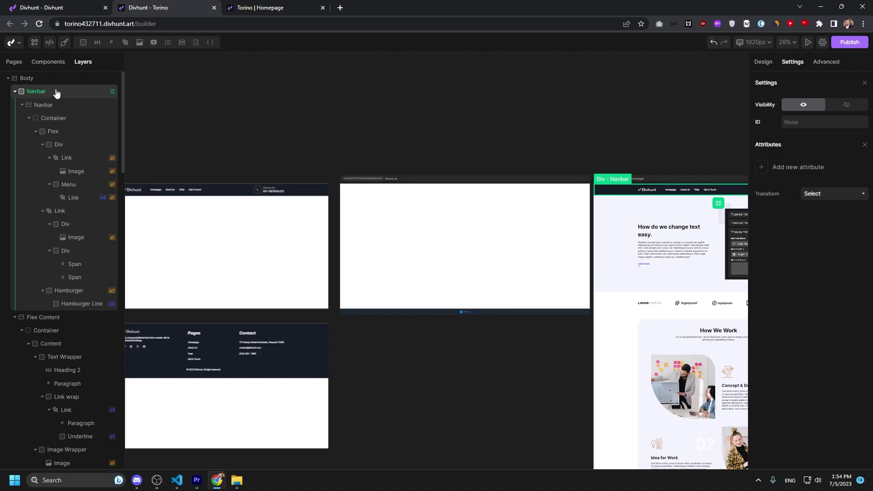
{"action": "key", "text": "ctrl+c"}
{"action": "left_click", "coordinate": [364, 199]}
{"action": "key", "text": "ctrl+v"}
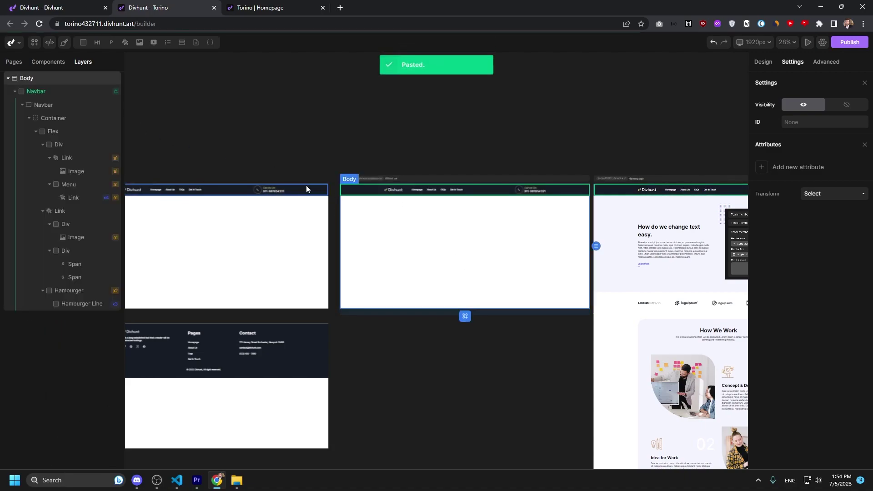
Select the Homepage footer, then the outer Footer component in the layers
{"action": "scroll", "coordinate": [500, 233], "scroll_direction": "down", "scroll_amount": 5}
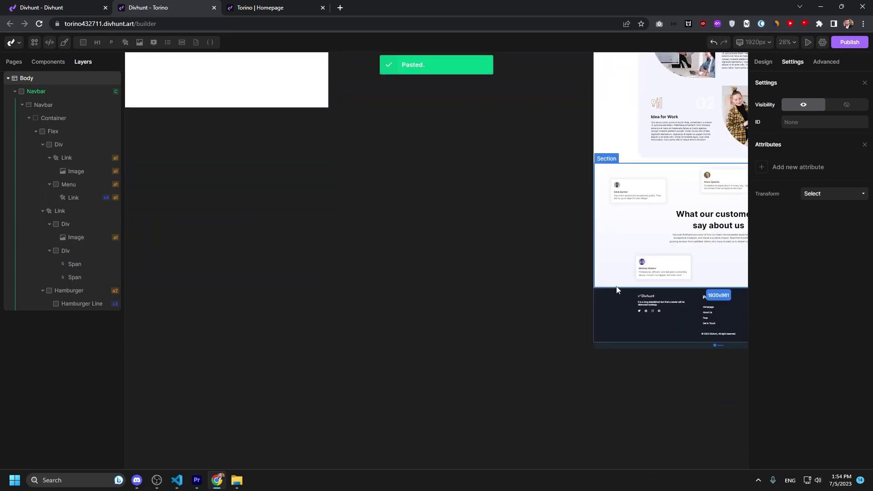
{"action": "left_click", "coordinate": [610, 301]}
{"action": "scroll", "coordinate": [70, 155], "scroll_direction": "down", "scroll_amount": 1}
{"action": "left_click", "coordinate": [35, 226]}
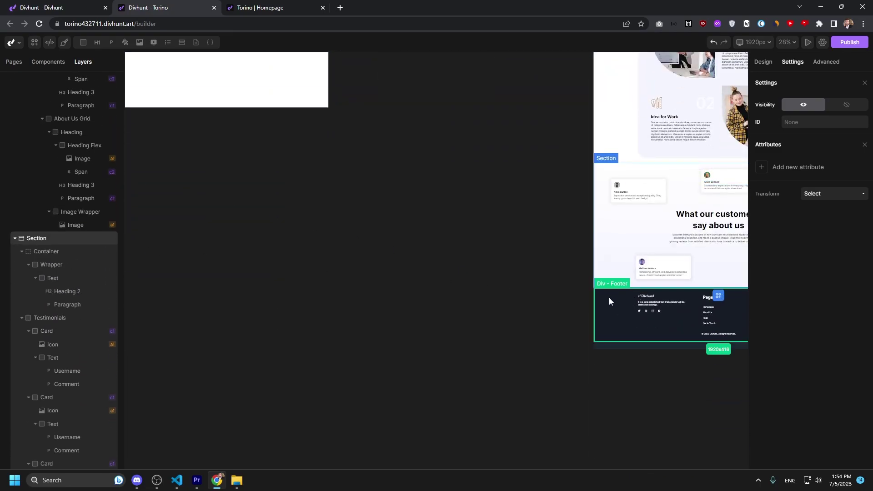
{"action": "left_click", "coordinate": [609, 297]}
{"action": "left_click", "coordinate": [40, 230]}
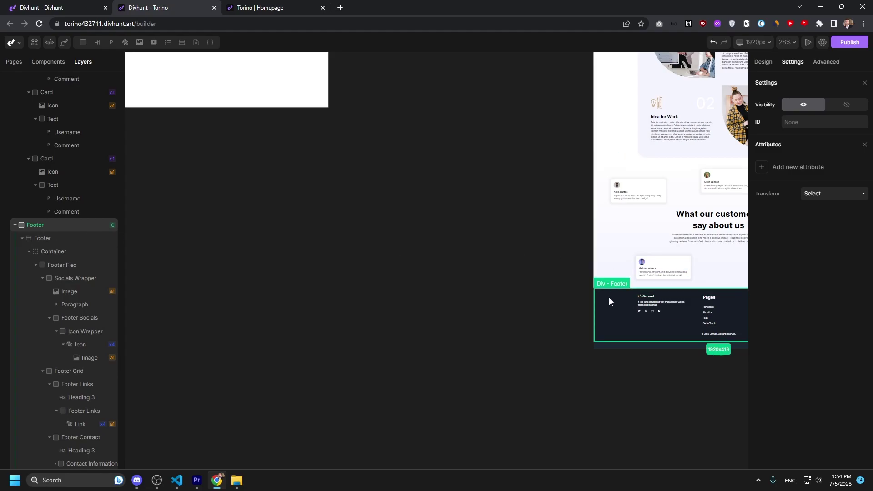
{"action": "scroll", "coordinate": [604, 296], "scroll_direction": "down", "scroll_amount": 4}
Select the pasted navbar on About us, collapse its child layers, and reselect the page body
{"action": "scroll", "coordinate": [561, 219], "scroll_direction": "up", "scroll_amount": 2}
{"action": "left_click", "coordinate": [540, 200]}
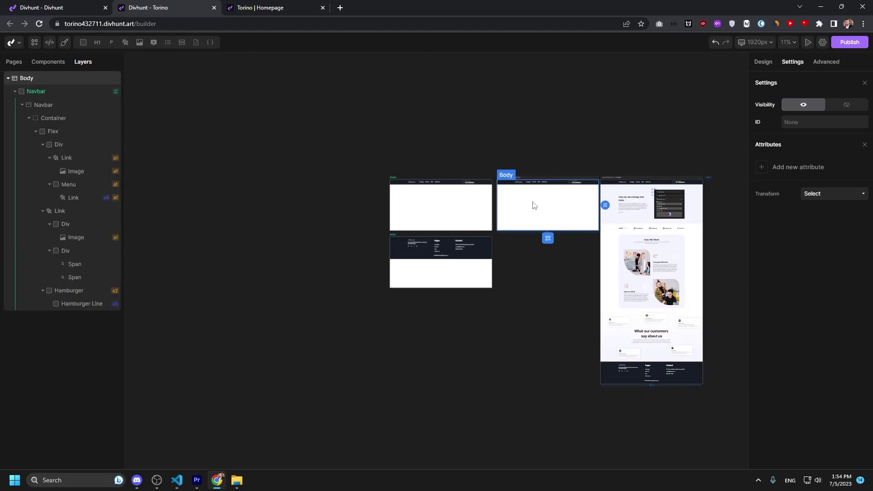
{"action": "scroll", "coordinate": [540, 200], "scroll_direction": "up", "scroll_amount": 5}
{"action": "left_click", "coordinate": [523, 135]}
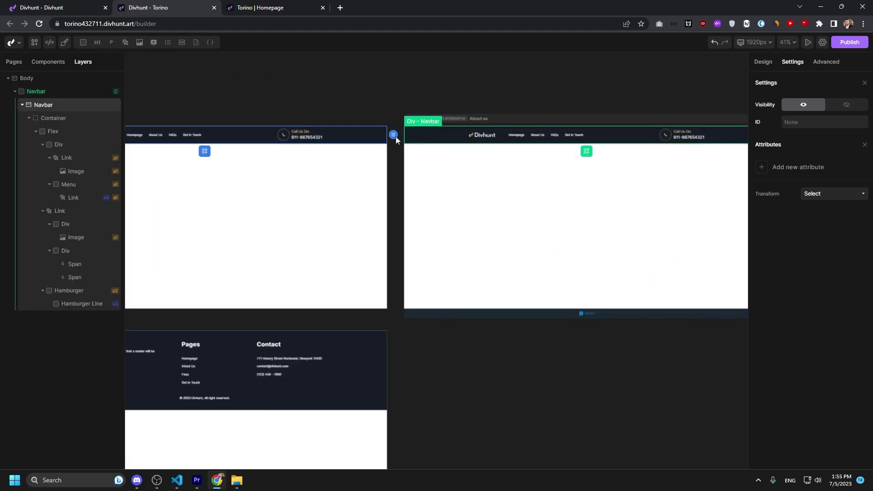
{"action": "left_click", "coordinate": [16, 92]}
{"action": "left_click", "coordinate": [460, 194]}
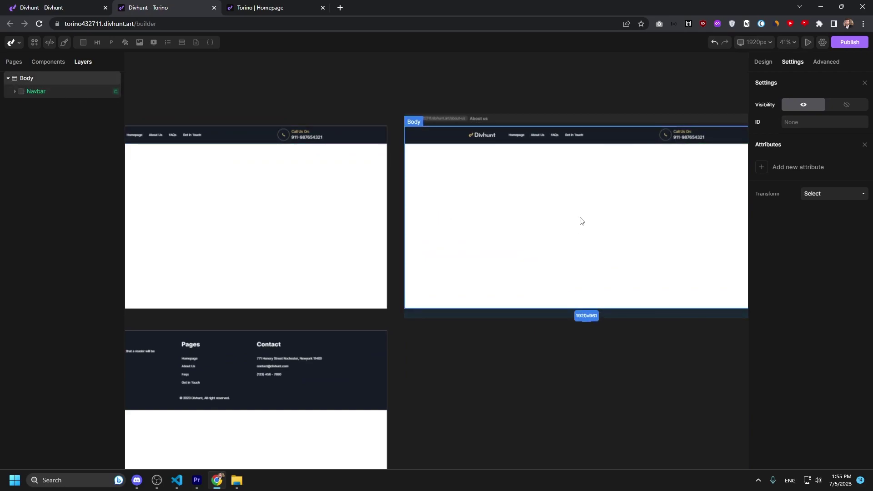
Add an empty Div below the Navbar and fill it with the saved Footer component
{"action": "scroll", "coordinate": [545, 205], "scroll_direction": "right", "scroll_amount": 3}
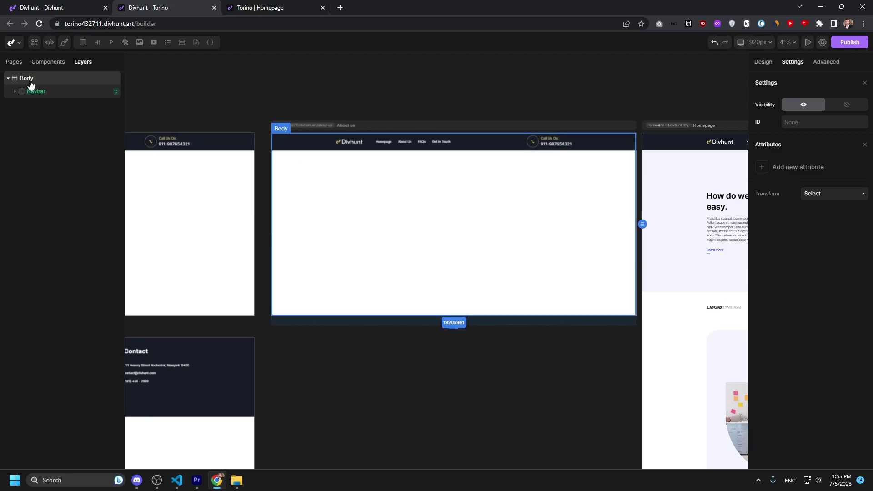
{"action": "mouse_move", "coordinate": [83, 46]}
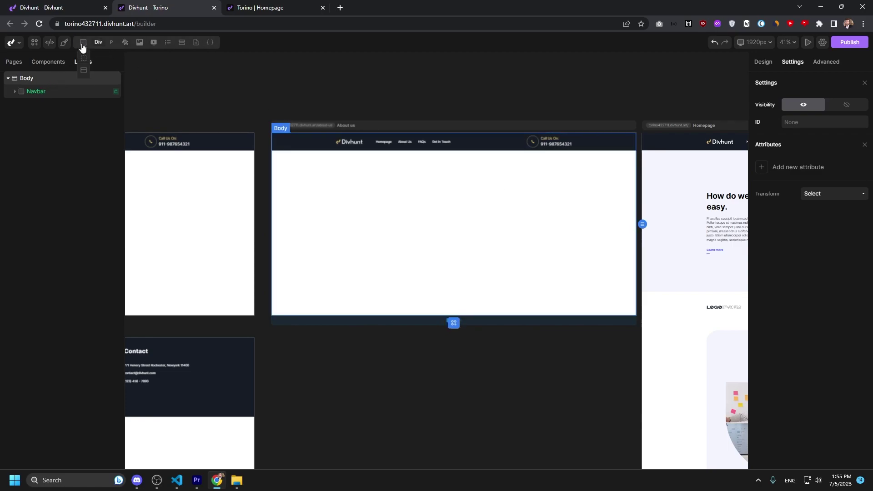
{"action": "left_click_drag", "start_coordinate": [82, 47], "coordinate": [32, 112]}
{"action": "left_click", "coordinate": [48, 66]}
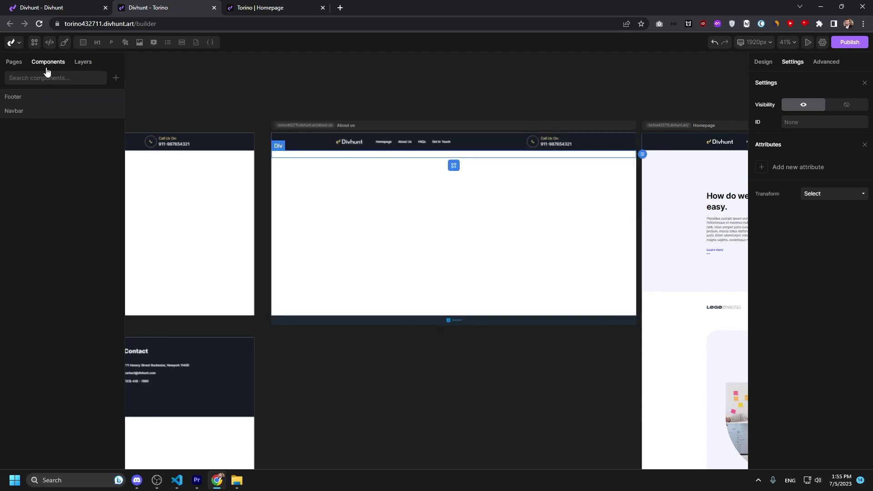
{"action": "right_click", "coordinate": [18, 101]}
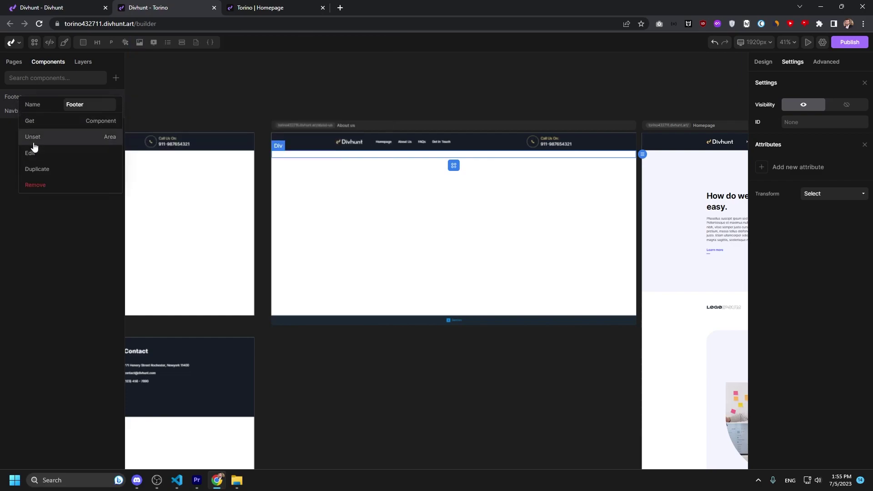
{"action": "left_click", "coordinate": [32, 122]}
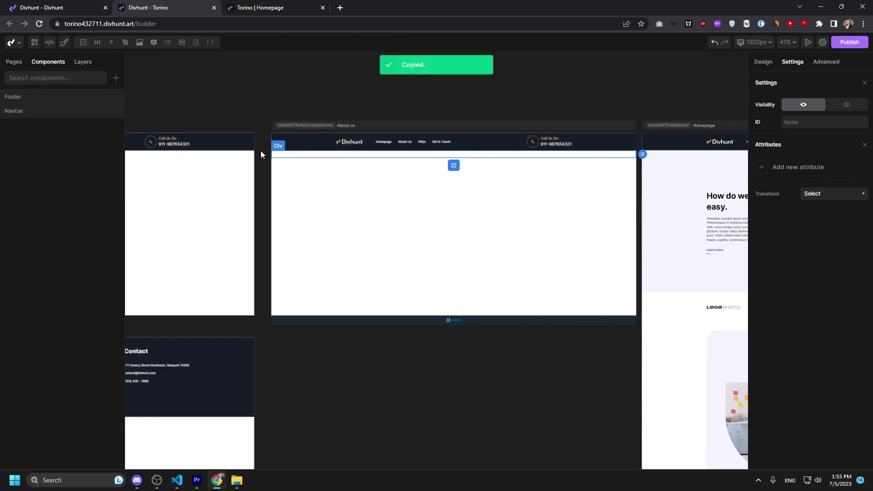
{"action": "right_click", "coordinate": [289, 156]}
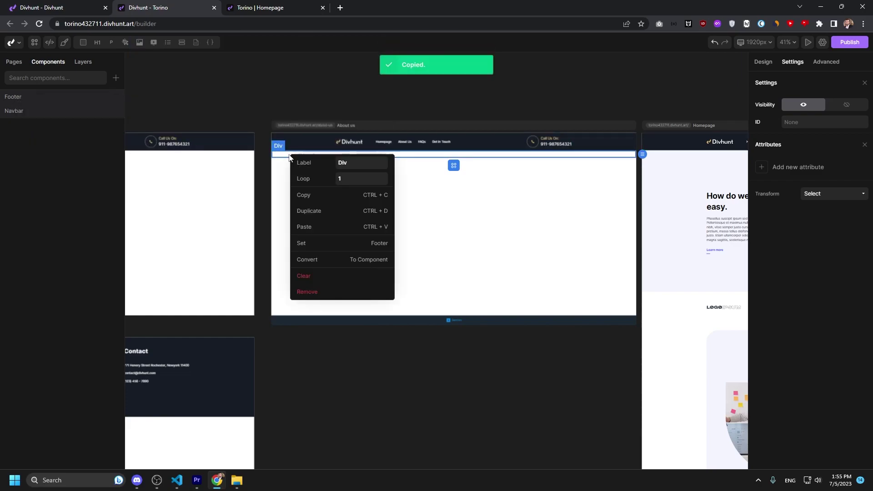
{"action": "left_click", "coordinate": [313, 245]}
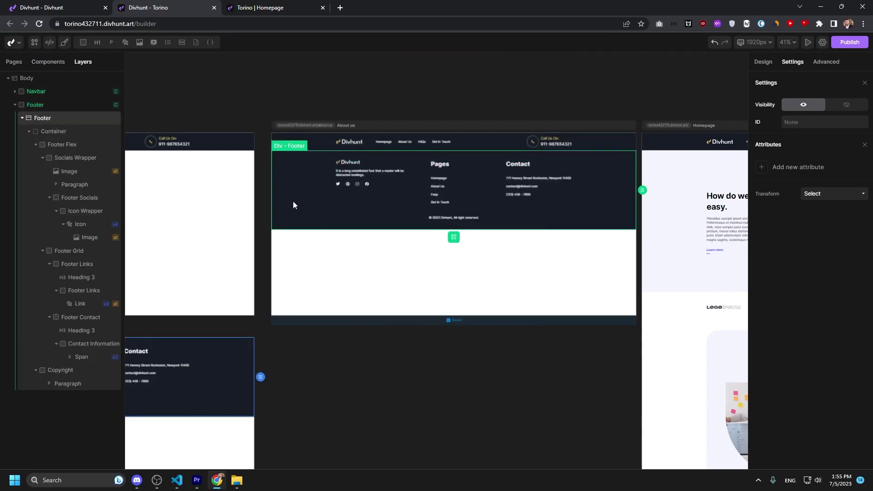
{"action": "scroll", "coordinate": [293, 201], "scroll_direction": "up", "scroll_amount": 2}
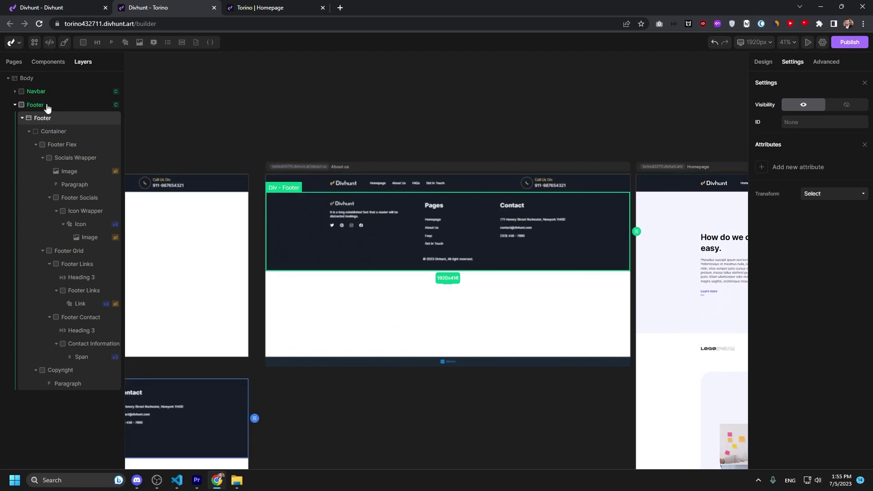
Insert the mountain hiking hero section into the About us page body
{"action": "left_click", "coordinate": [15, 105]}
{"action": "left_click", "coordinate": [34, 83]}
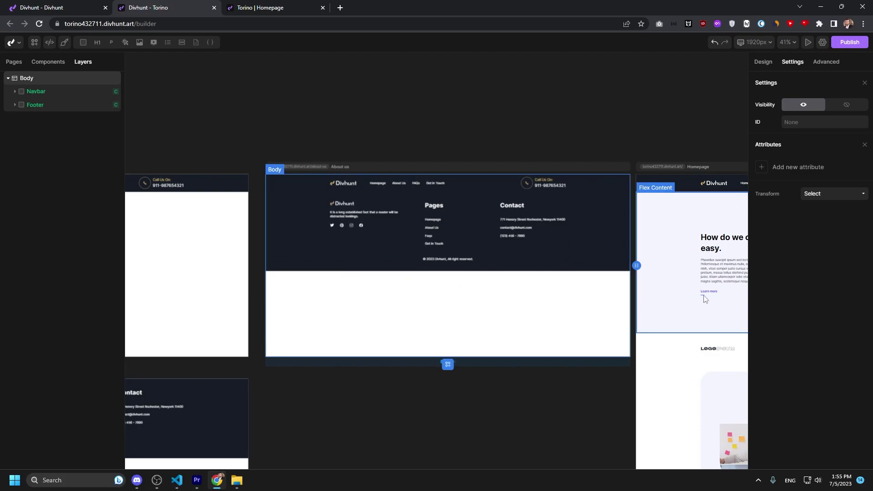
{"action": "left_click", "coordinate": [449, 368]}
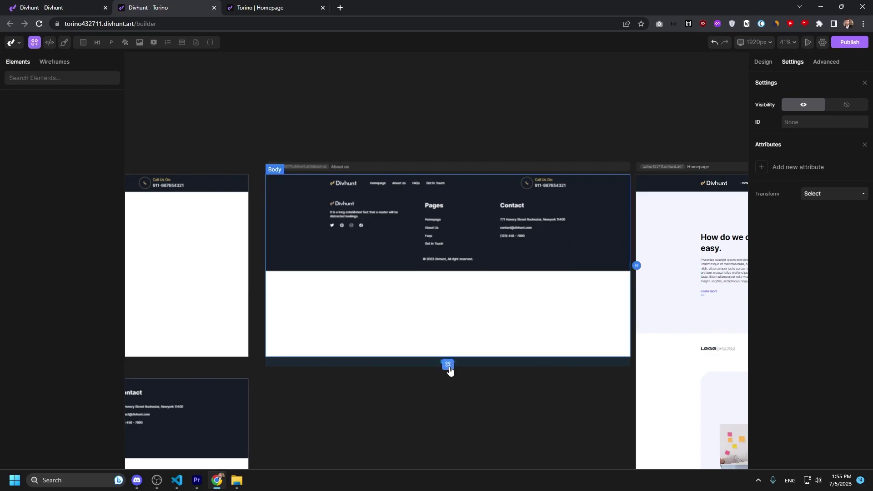
{"action": "scroll", "coordinate": [56, 191], "scroll_direction": "down", "scroll_amount": 3}
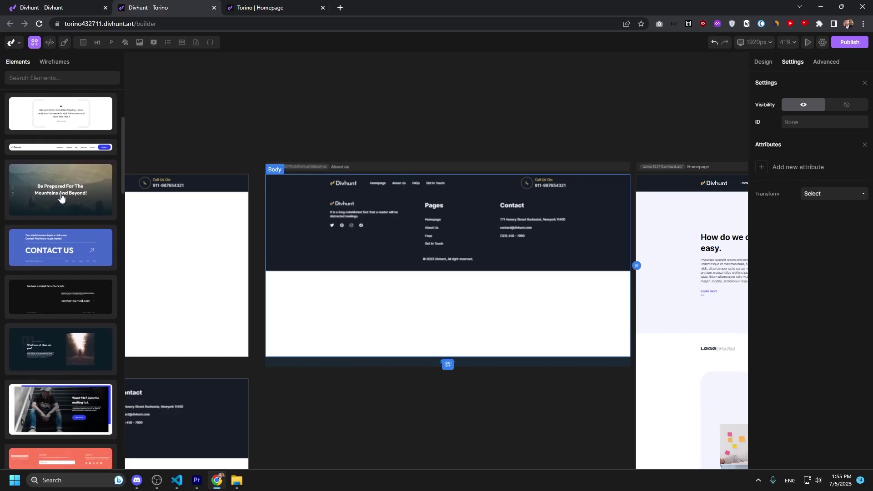
{"action": "left_click", "coordinate": [62, 198]}
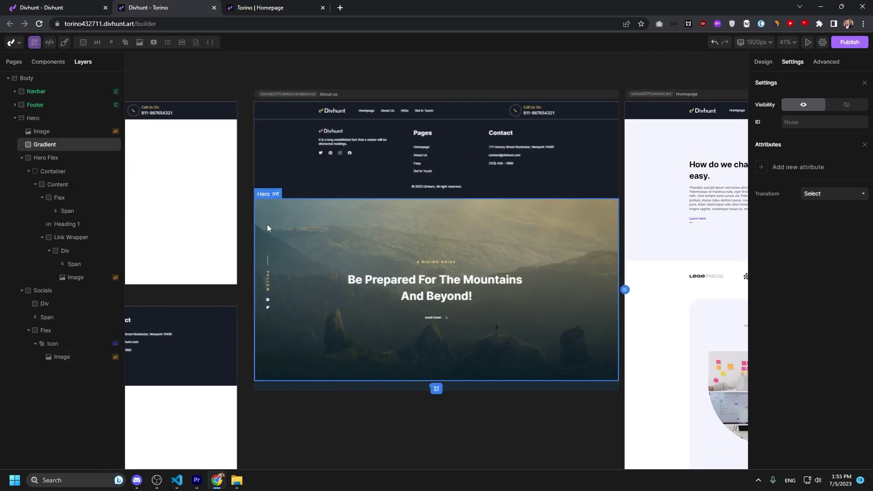
Move the Hero layer above the Footer in the layers tree
{"action": "left_click", "coordinate": [266, 225]}
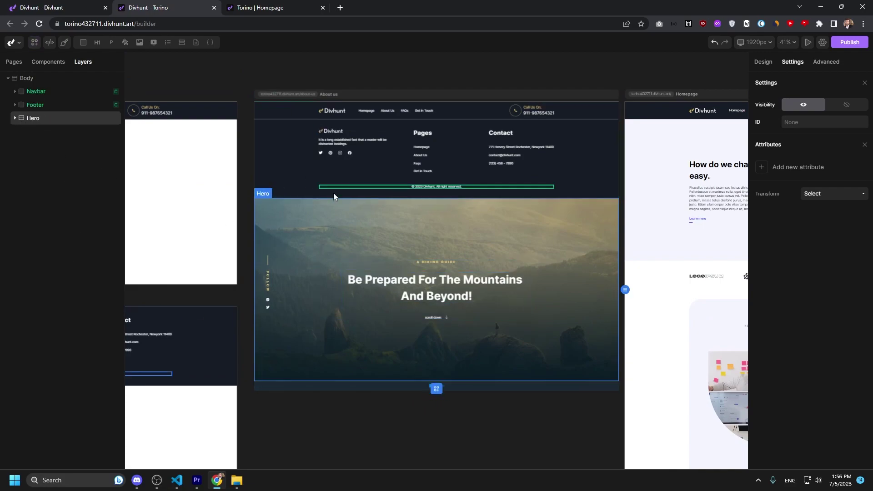
{"action": "mouse_move", "coordinate": [34, 123]}
{"action": "left_mouse_down"}
{"action": "mouse_move", "coordinate": [34, 98]}
{"action": "mouse_move", "coordinate": [35, 105]}
{"action": "left_mouse_up"}
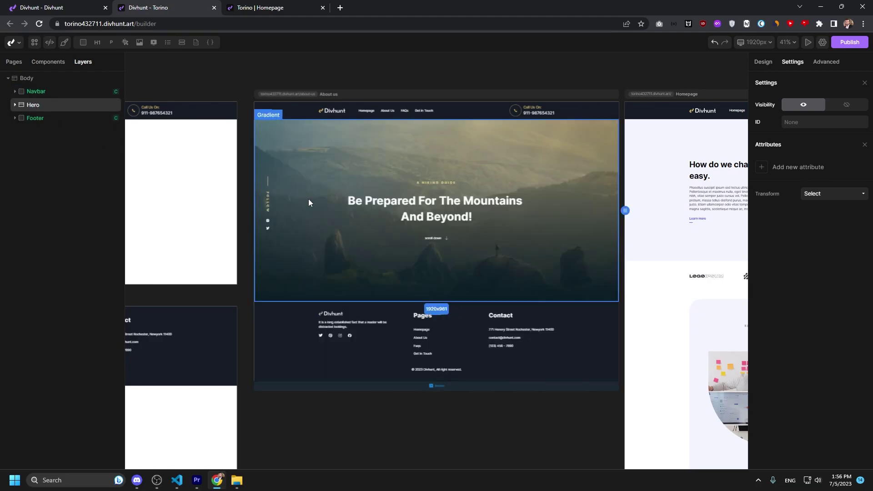
{"action": "scroll", "coordinate": [324, 207], "scroll_direction": "up", "scroll_amount": 3}
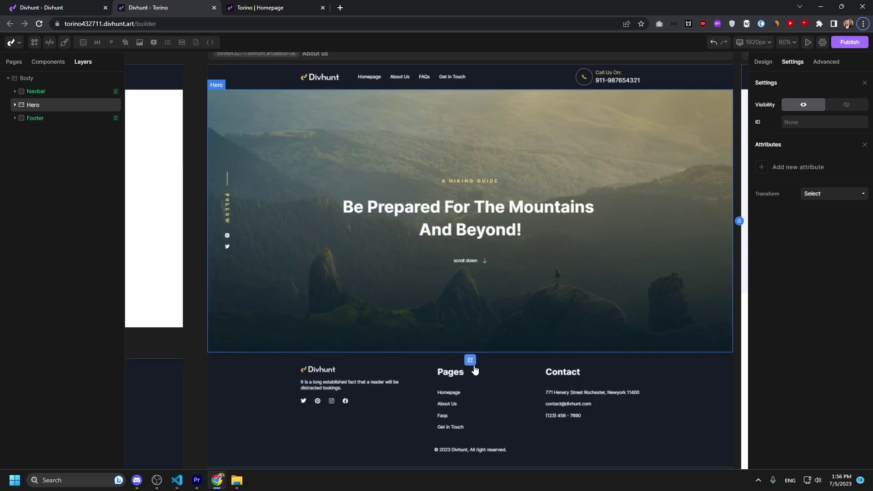
Insert the Our Projects showcase grid below the mountain hero
{"action": "left_click", "coordinate": [471, 362]}
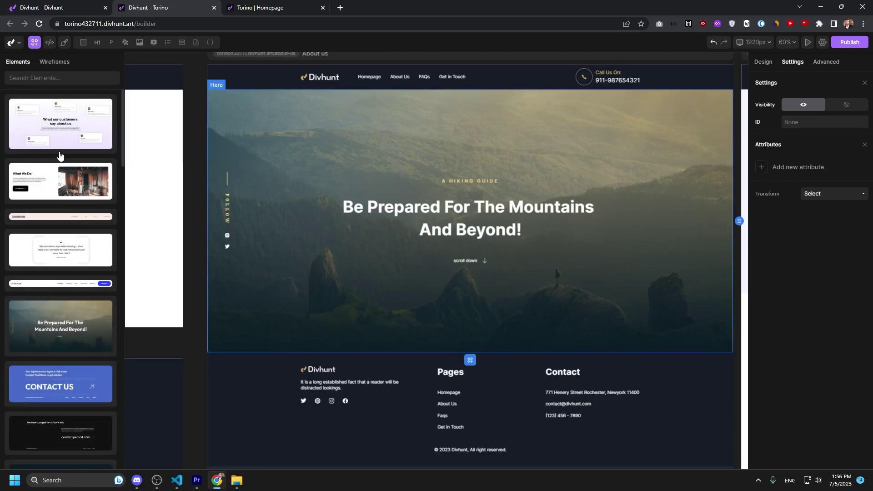
{"action": "scroll", "coordinate": [68, 182], "scroll_direction": "down", "scroll_amount": 15}
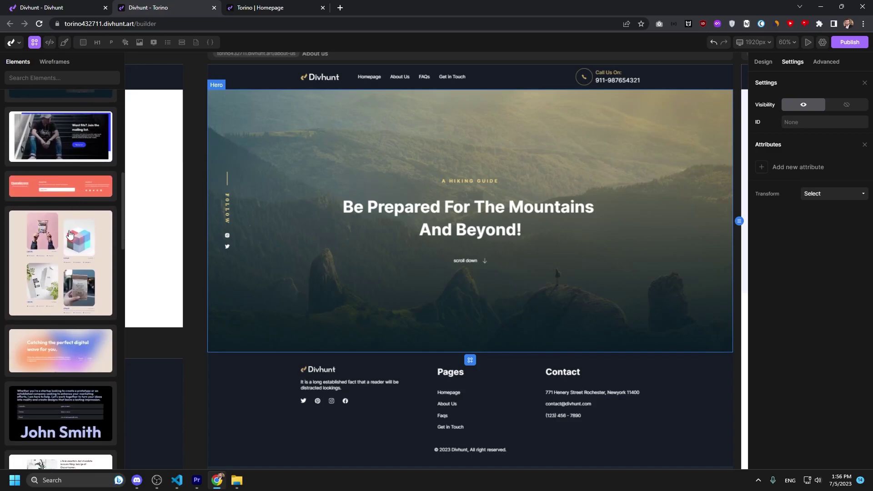
{"action": "scroll", "coordinate": [69, 235], "scroll_direction": "down", "scroll_amount": 1}
{"action": "left_click", "coordinate": [61, 223]}
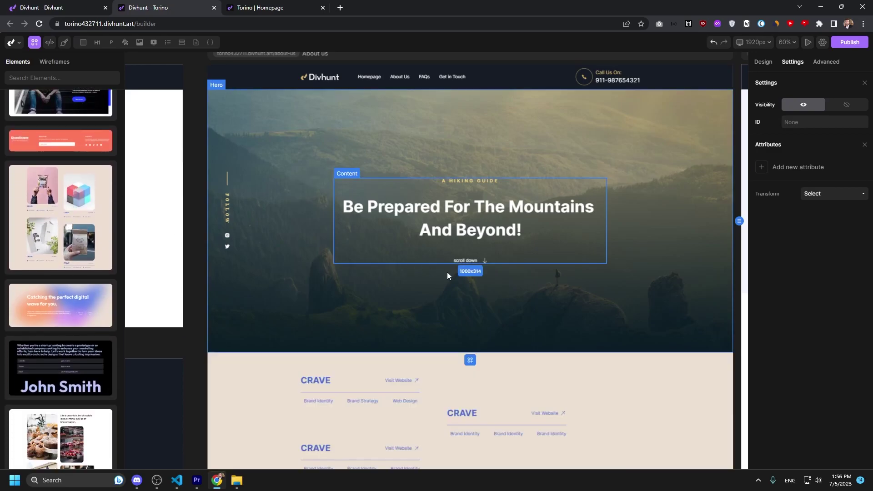
Insert the ChocoHeaven chocolate gallery section beneath the project grid
{"action": "scroll", "coordinate": [460, 282], "scroll_direction": "down", "scroll_amount": 10}
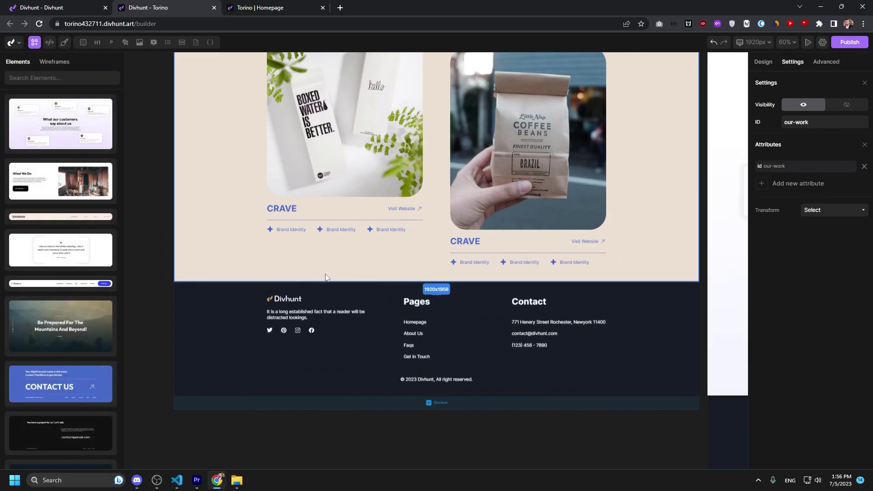
{"action": "scroll", "coordinate": [59, 237], "scroll_direction": "down", "scroll_amount": 10}
{"action": "left_click", "coordinate": [57, 220]}
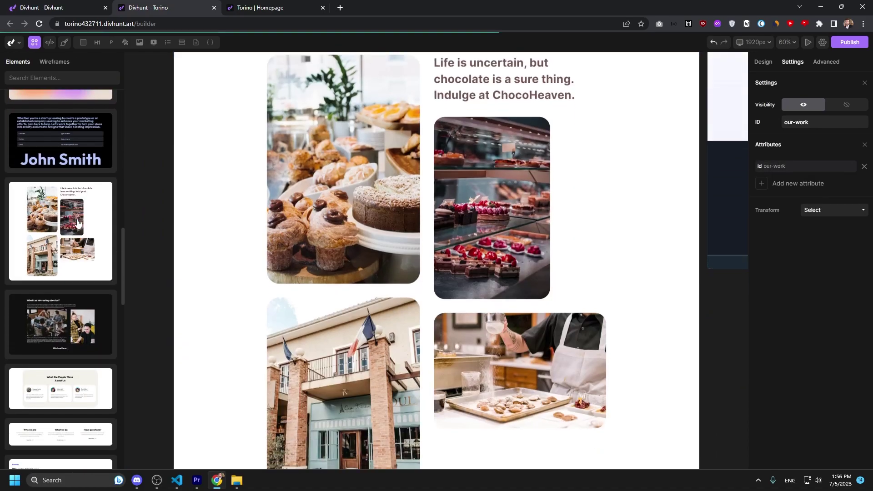
{"action": "scroll", "coordinate": [400, 237], "scroll_direction": "down", "scroll_amount": 5}
{"action": "scroll", "coordinate": [408, 260], "scroll_direction": "up", "scroll_amount": 5}
{"action": "scroll", "coordinate": [468, 264], "scroll_direction": "down", "scroll_amount": 3}
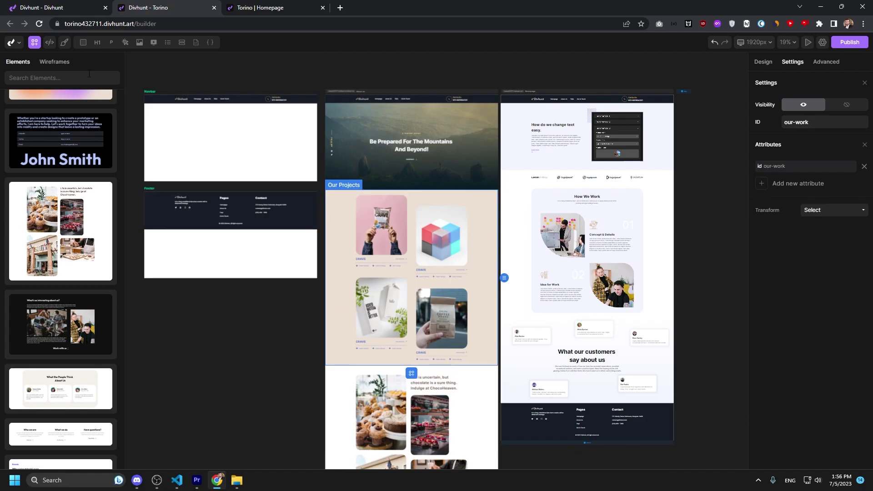
Change the Our Projects section's background colour to the light preset and save it
{"action": "left_click", "coordinate": [412, 220]}
{"action": "scroll", "coordinate": [339, 187], "scroll_direction": "down", "scroll_amount": 2}
{"action": "left_click", "coordinate": [334, 151]}
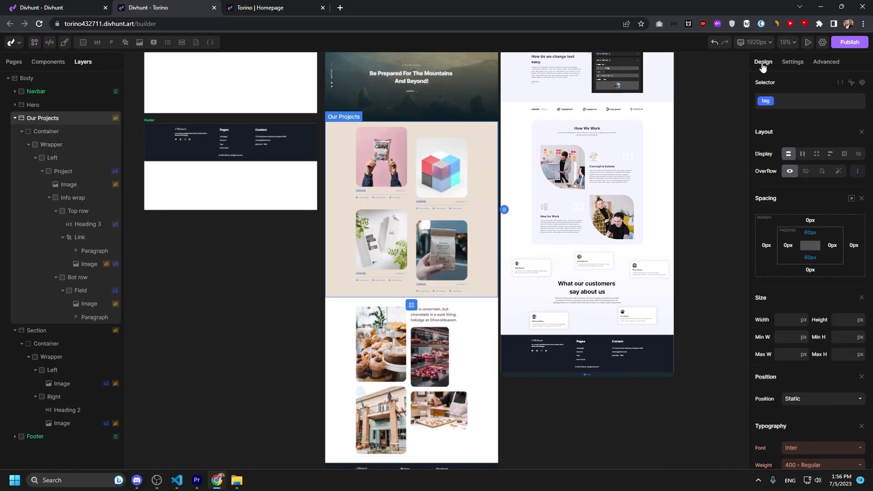
{"action": "scroll", "coordinate": [775, 255], "scroll_direction": "down", "scroll_amount": 4}
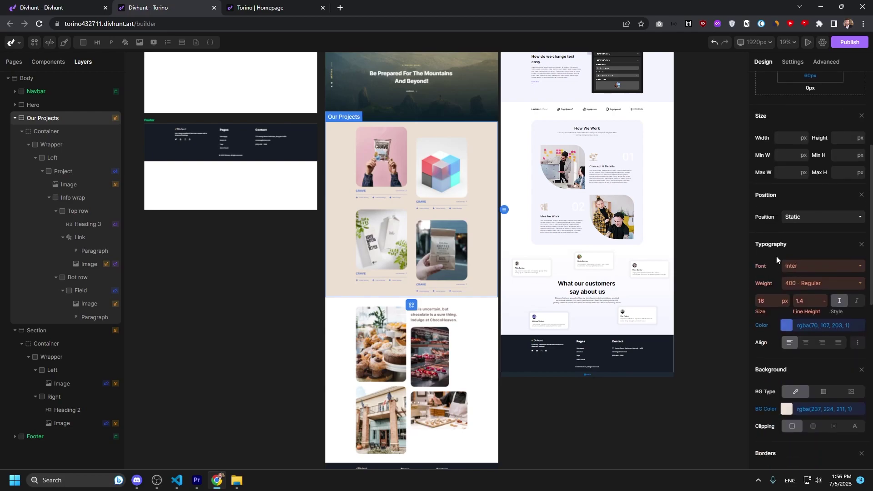
{"action": "left_click", "coordinate": [785, 409]}
{"action": "left_click", "coordinate": [771, 349]}
{"action": "left_click", "coordinate": [785, 389]}
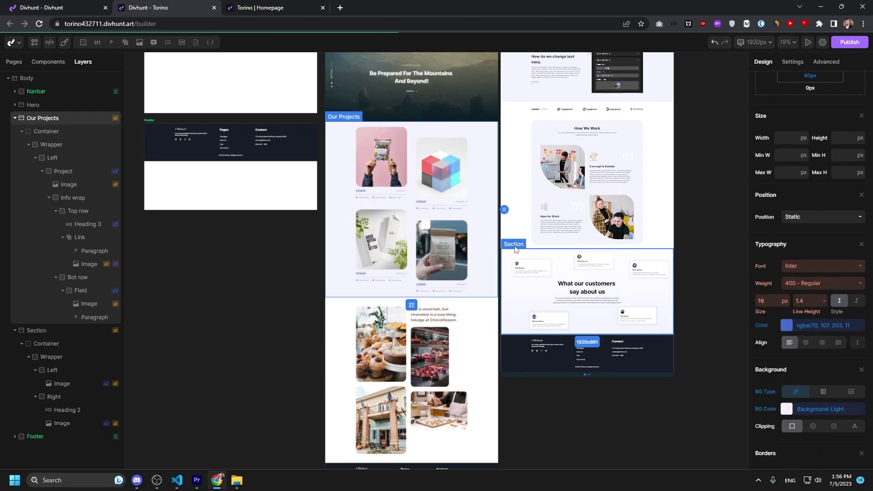
Select the hero image's gradient overlay, then the paragraph under How We Work
{"action": "scroll", "coordinate": [424, 189], "scroll_direction": "up", "scroll_amount": 1}
{"action": "scroll", "coordinate": [424, 190], "scroll_direction": "up", "scroll_amount": 2}
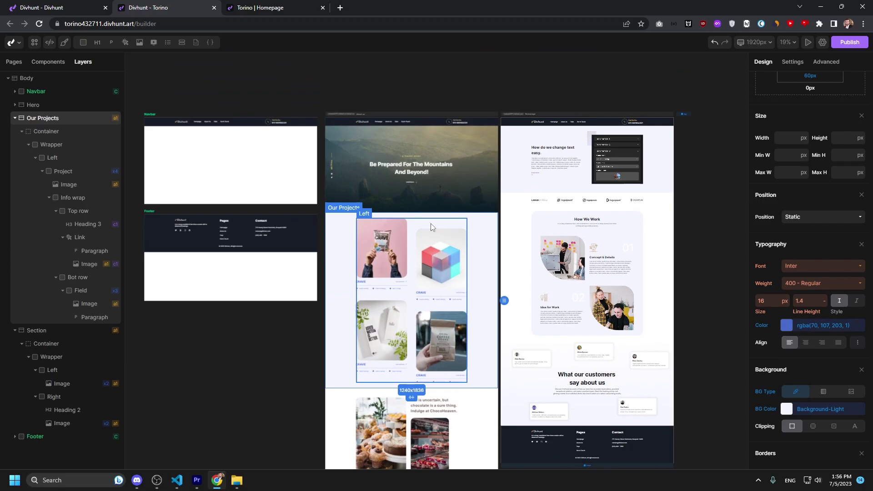
{"action": "left_click", "coordinate": [390, 184]}
{"action": "scroll", "coordinate": [402, 220], "scroll_direction": "up", "scroll_amount": 4, "text": "ctrl"}
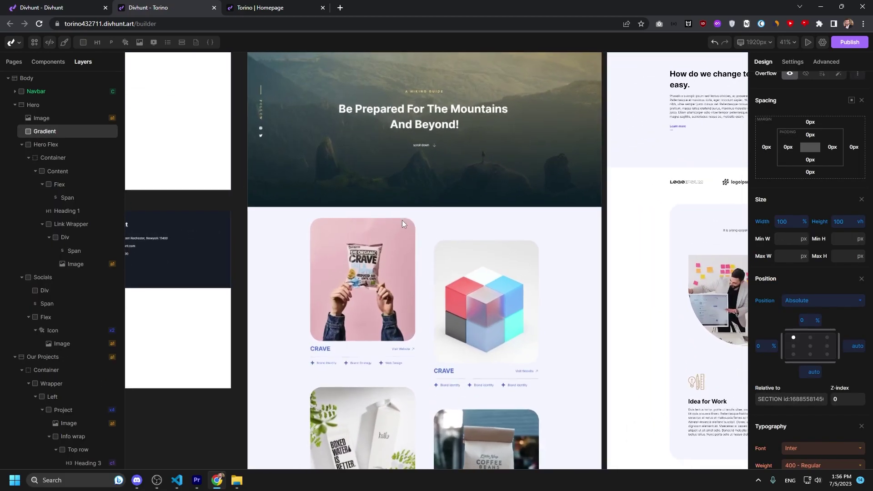
{"action": "scroll", "coordinate": [419, 234], "scroll_direction": "down", "scroll_amount": 2}
{"action": "scroll", "coordinate": [419, 234], "scroll_direction": "down", "scroll_amount": 5, "text": "ctrl"}
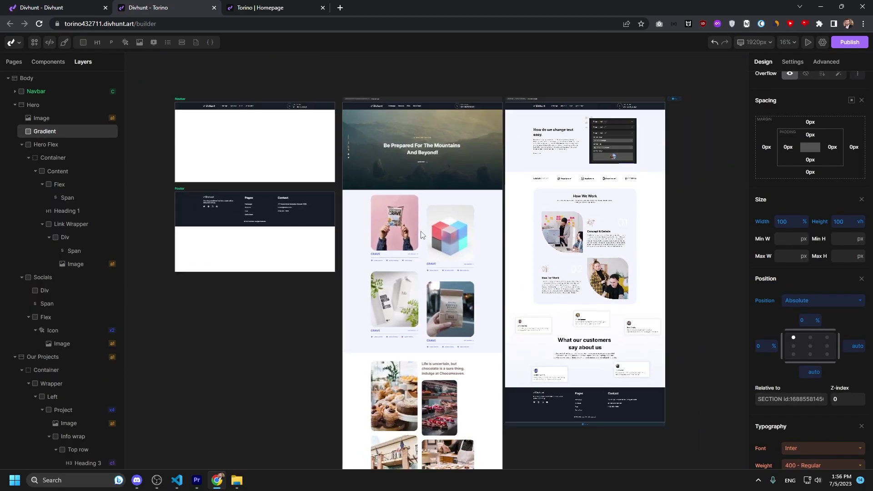
{"action": "scroll", "coordinate": [572, 202], "scroll_direction": "up", "scroll_amount": 10, "text": "ctrl"}
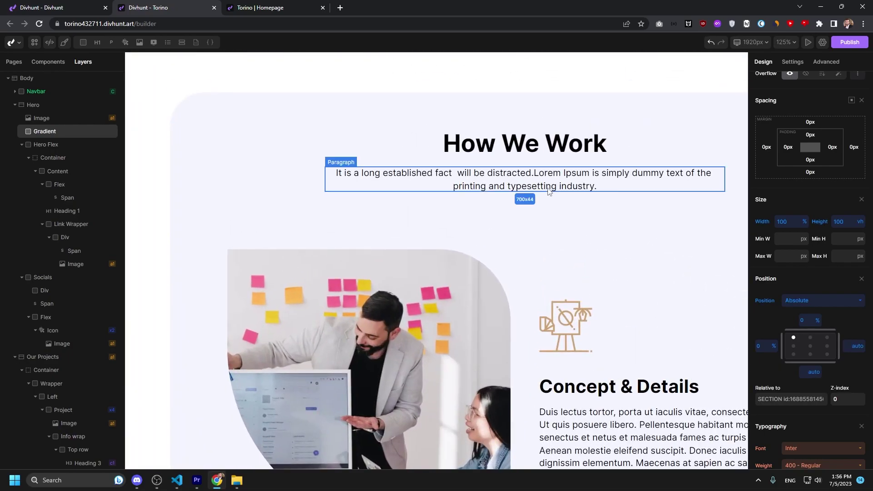
{"action": "left_click", "coordinate": [548, 191]}
{"action": "scroll", "coordinate": [551, 187], "scroll_direction": "down", "scroll_amount": 3, "text": "ctrl"}
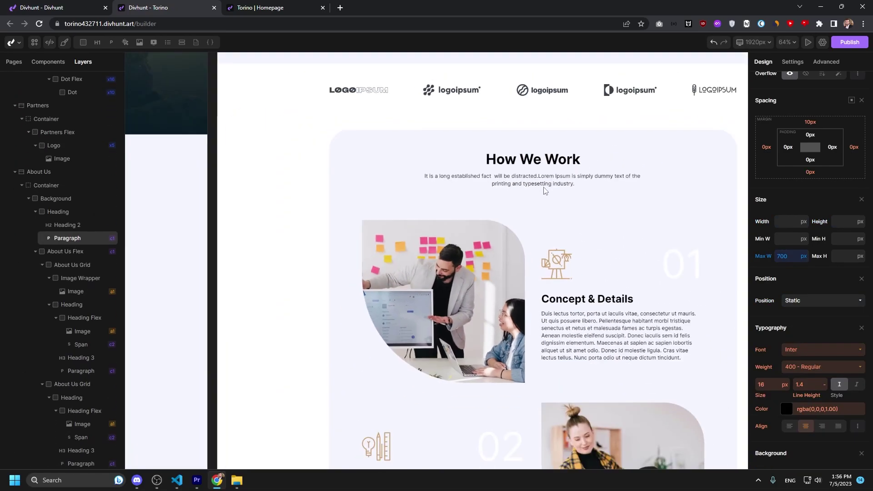
{"action": "scroll", "coordinate": [552, 193], "scroll_direction": "up", "scroll_amount": 2}
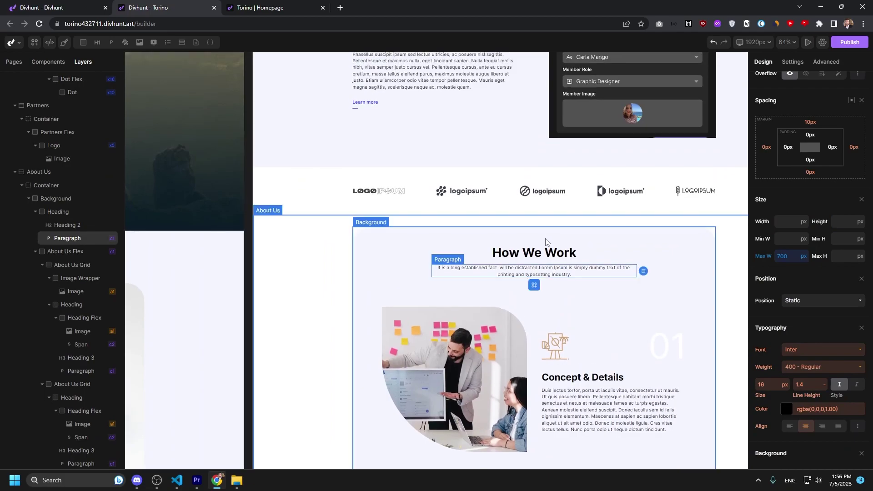
{"action": "left_click", "coordinate": [550, 256]}
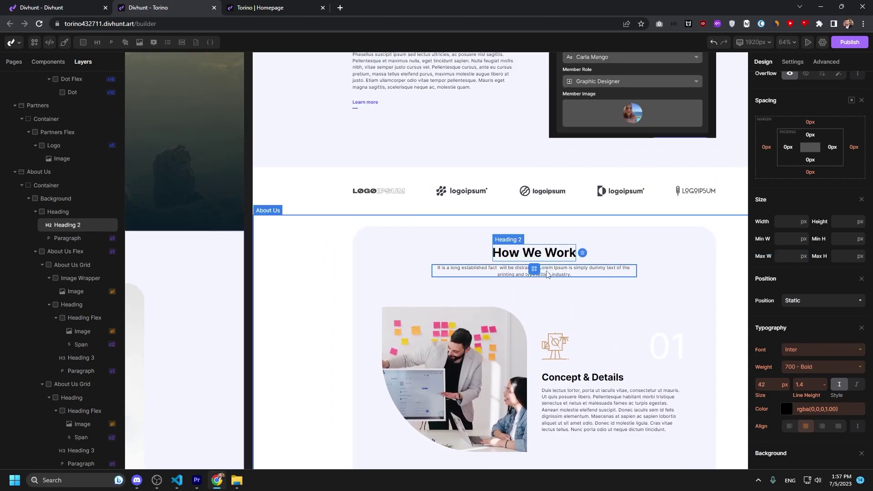
{"action": "left_click", "coordinate": [547, 274]}
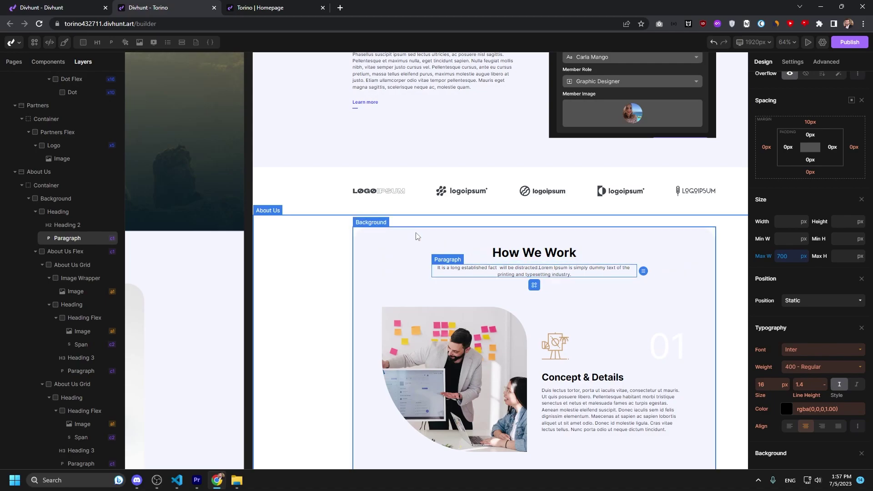
{"action": "mouse_move", "coordinate": [85, 45]}
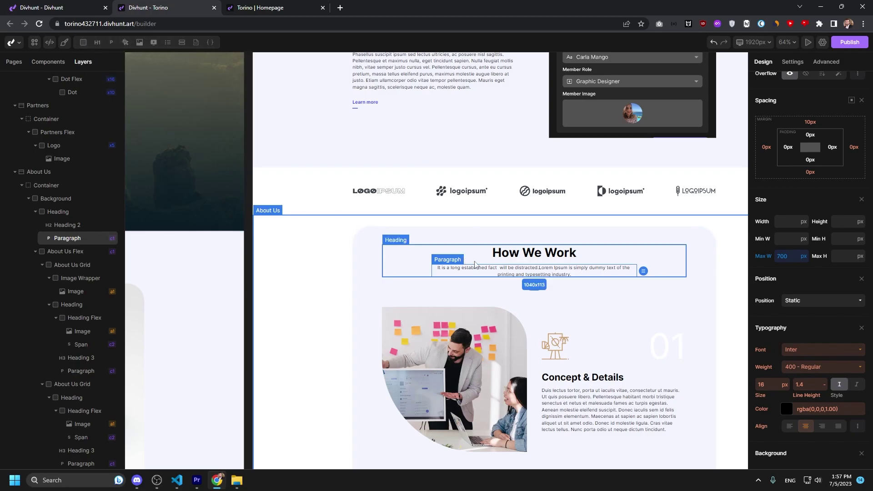
{"action": "left_click", "coordinate": [499, 266]}
{"action": "left_click", "coordinate": [519, 254]}
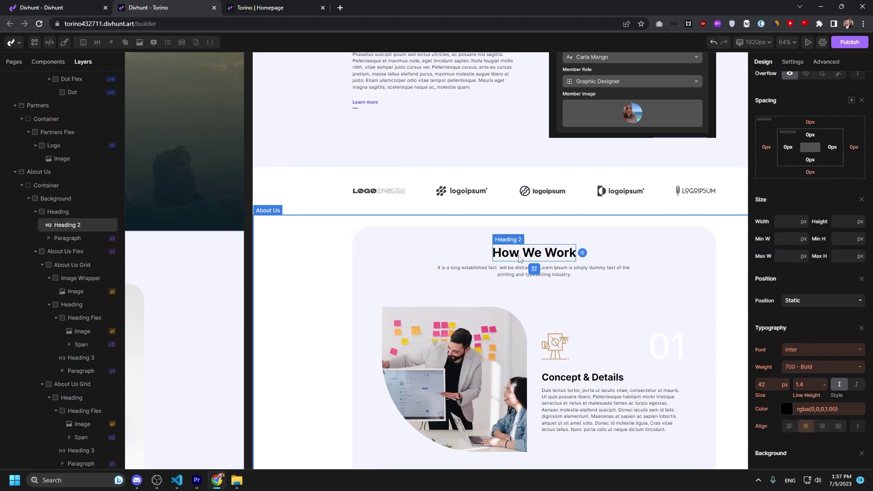
{"action": "left_click", "coordinate": [422, 257]}
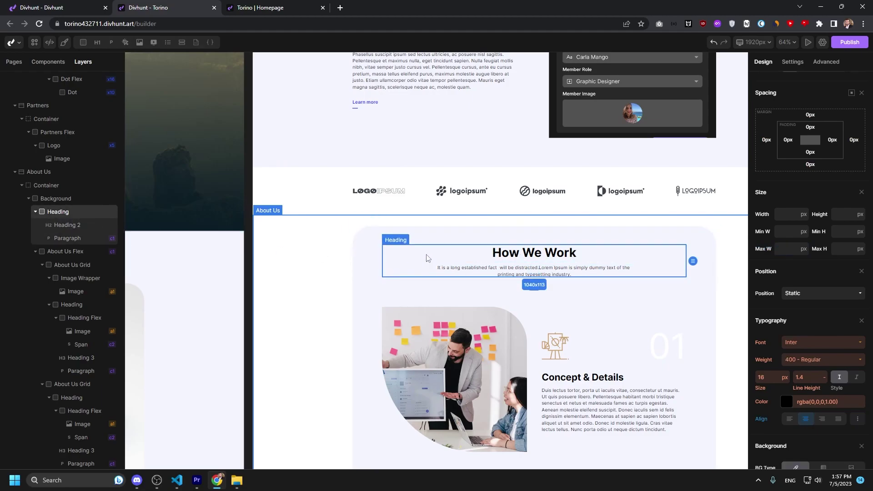
{"action": "left_click", "coordinate": [425, 298]}
Insert an H3 heading and place it between the How We Work title and paragraph
{"action": "left_click", "coordinate": [428, 252]}
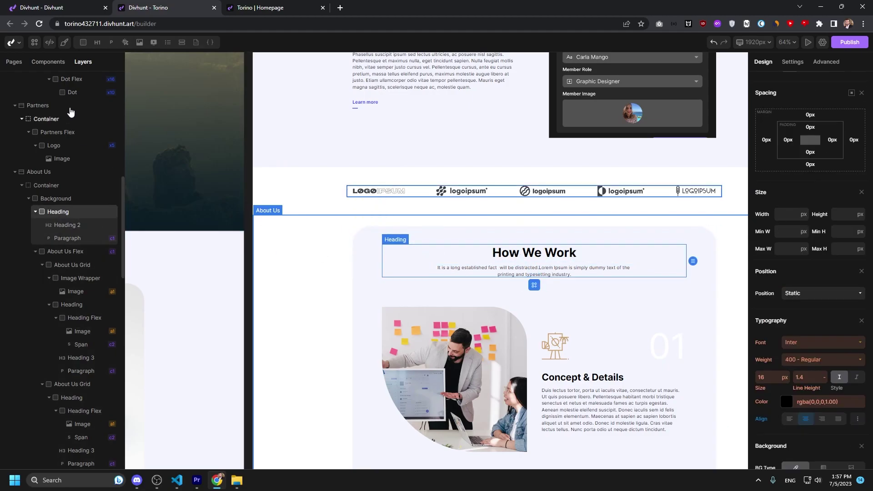
{"action": "mouse_move", "coordinate": [97, 48]}
{"action": "left_click", "coordinate": [98, 70]}
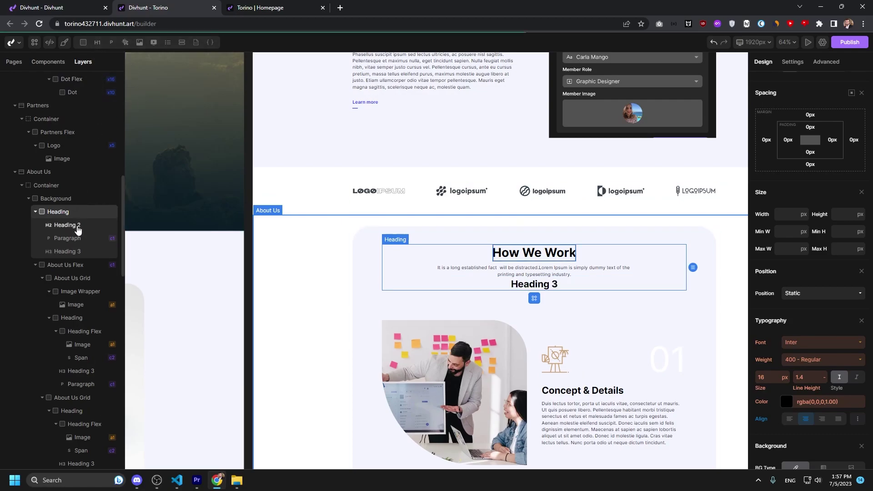
{"action": "left_click", "coordinate": [552, 284]}
{"action": "left_click_drag", "start_coordinate": [562, 289], "coordinate": [561, 274]}
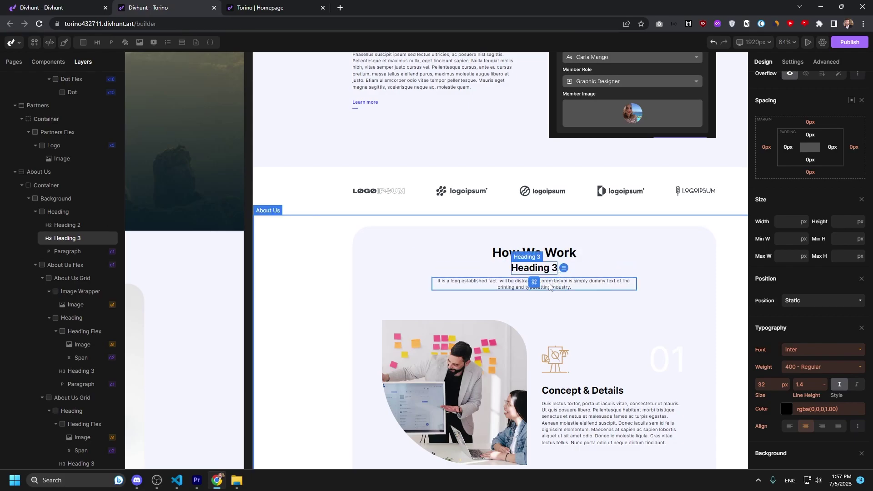
Change the new heading's text to 'This is my subheading'
{"action": "left_click", "coordinate": [792, 62]}
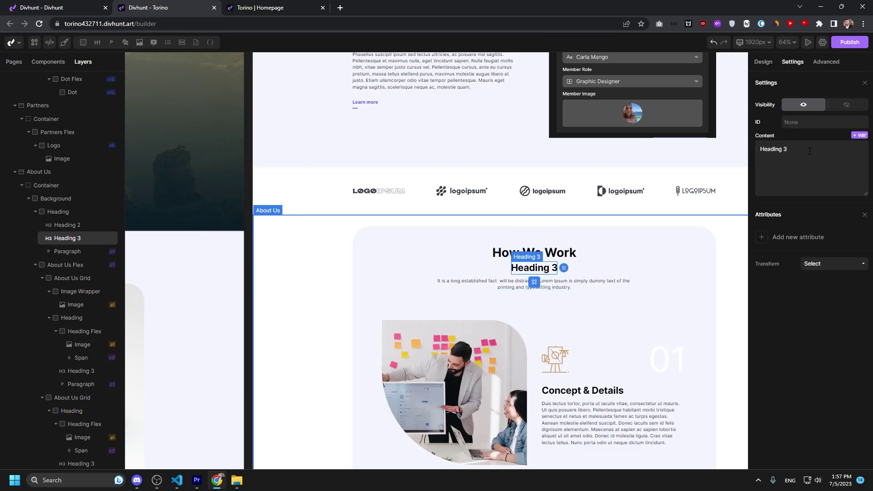
{"action": "double_click", "coordinate": [538, 267]}
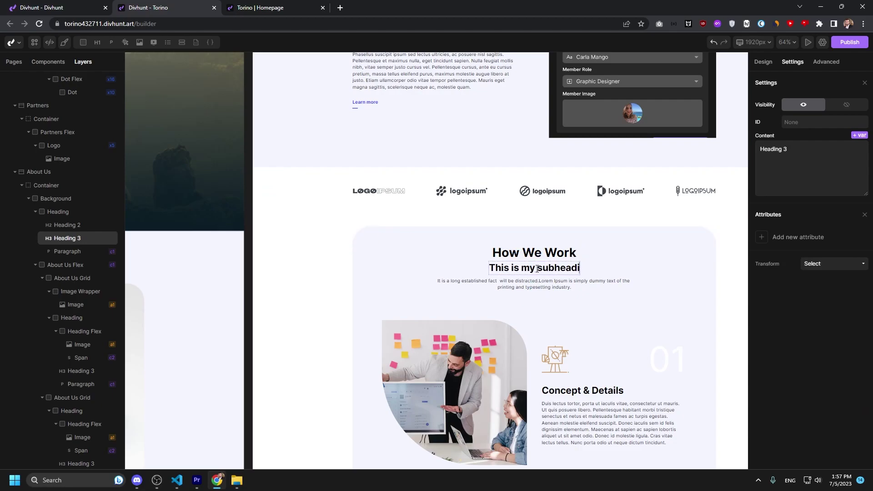
{"action": "left_click", "coordinate": [763, 62]}
Set the subheading's typography colour to the blue brand colour and save
{"action": "scroll", "coordinate": [768, 342], "scroll_direction": "down", "scroll_amount": 6}
{"action": "left_click", "coordinate": [785, 137]}
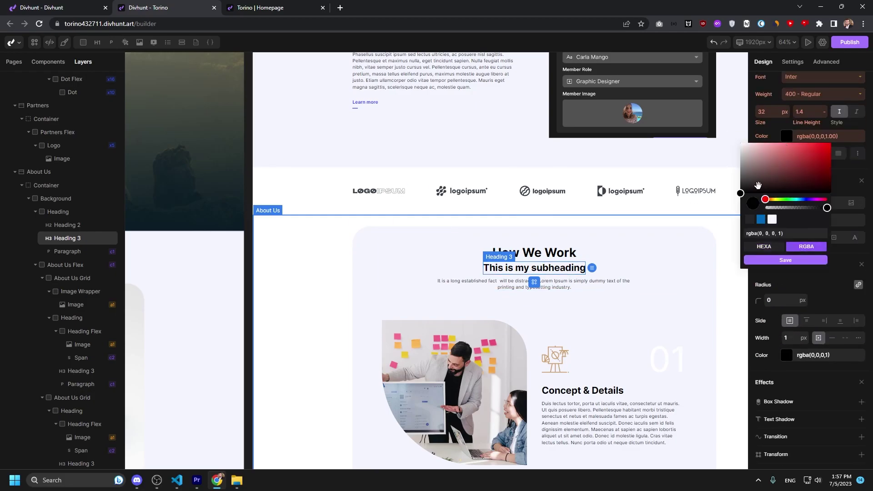
{"action": "left_click", "coordinate": [760, 220]}
{"action": "left_click", "coordinate": [785, 260]}
{"action": "left_click", "coordinate": [609, 283]}
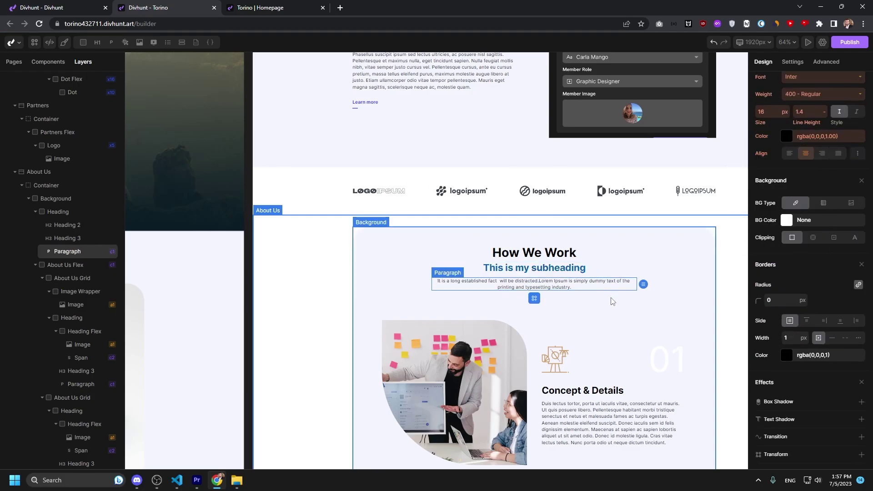
{"action": "scroll", "coordinate": [612, 302], "scroll_direction": "down", "scroll_amount": 2}
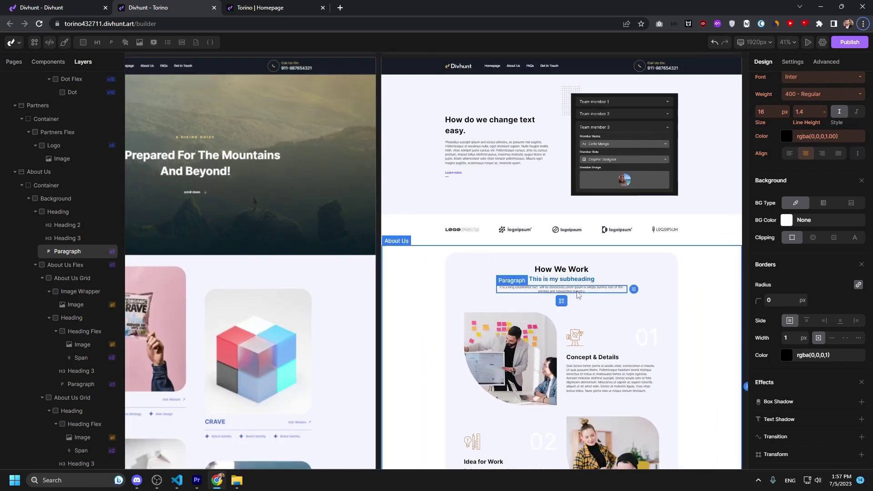
{"action": "scroll", "coordinate": [600, 313], "scroll_direction": "up", "scroll_amount": 2}
{"action": "left_click", "coordinate": [609, 316]}
{"action": "scroll", "coordinate": [608, 316], "scroll_direction": "down", "scroll_amount": 2}
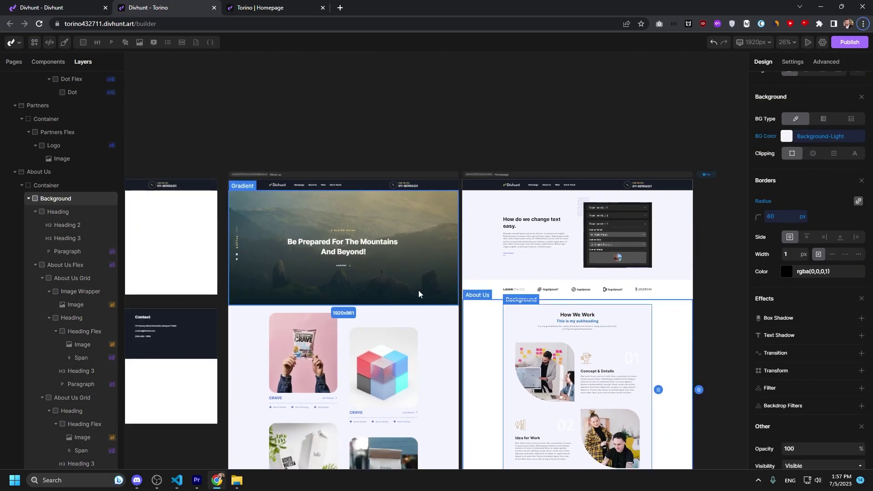
{"action": "left_click_drag", "start_coordinate": [343, 271], "coordinate": [235, 56]}
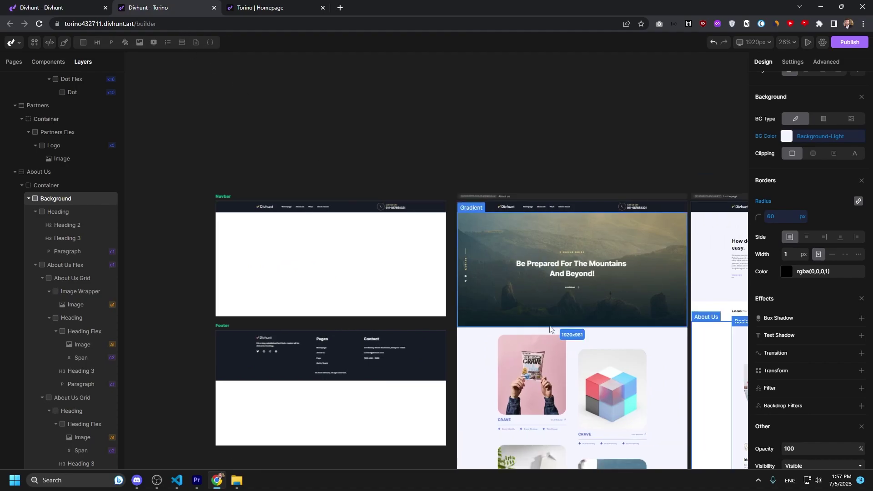
{"action": "left_click_drag", "start_coordinate": [536, 264], "coordinate": [414, 155]}
{"action": "scroll", "coordinate": [429, 249], "scroll_direction": "down", "scroll_amount": 10}
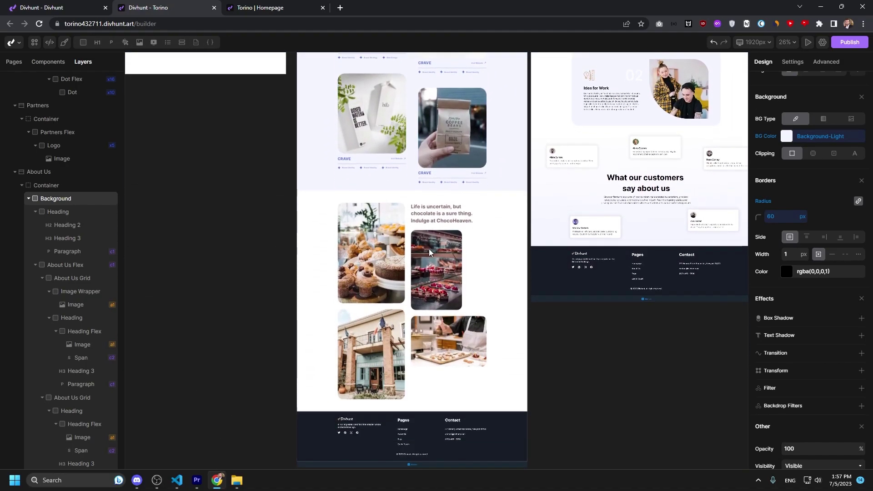
{"action": "left_click", "coordinate": [429, 269]}
{"action": "left_click", "coordinate": [484, 269]}
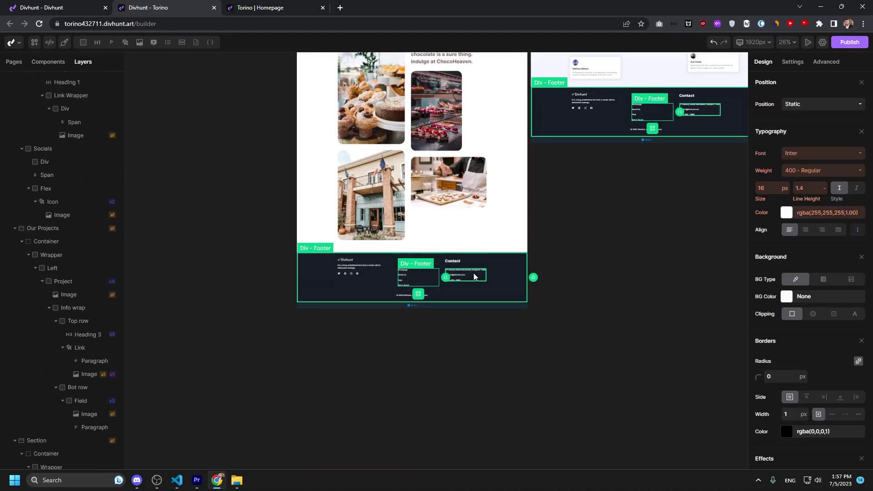
{"action": "scroll", "coordinate": [454, 227], "scroll_direction": "up", "scroll_amount": 12}
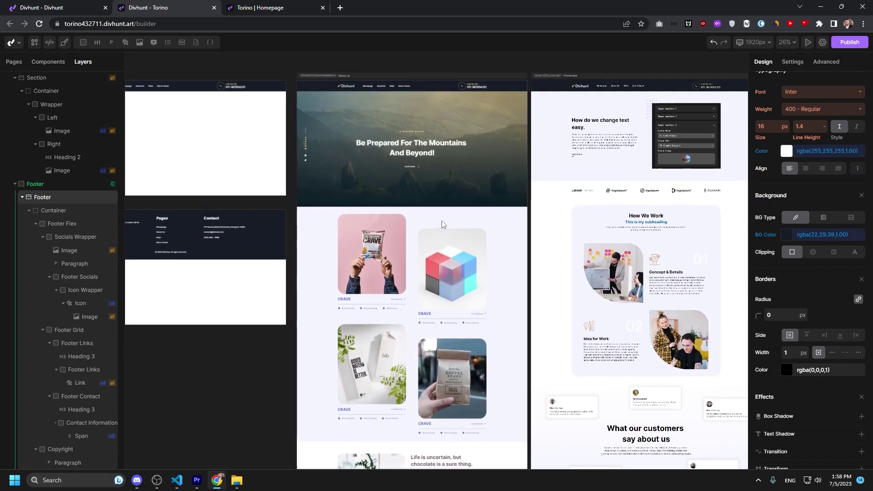
{"action": "scroll", "coordinate": [400, 172], "scroll_direction": "up", "scroll_amount": 5}
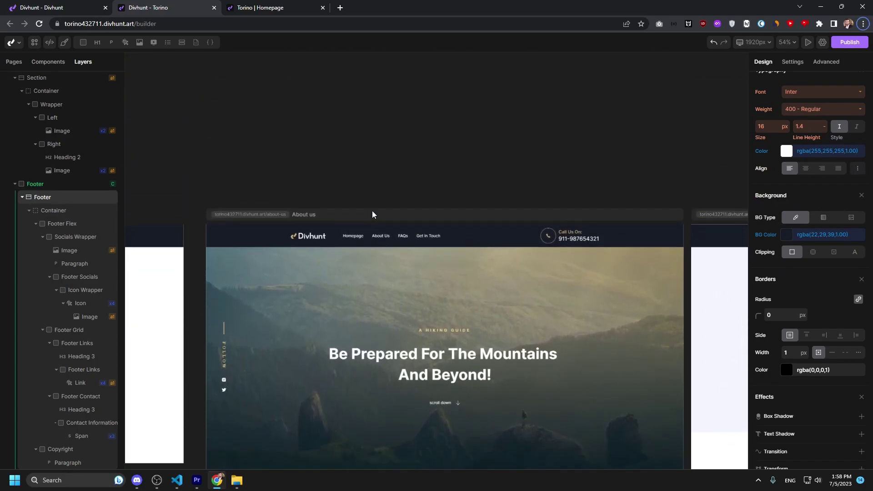
{"action": "scroll", "coordinate": [373, 219], "scroll_direction": "down", "scroll_amount": 2}
{"action": "left_click", "coordinate": [375, 228]}
{"action": "scroll", "coordinate": [375, 220], "scroll_direction": "up", "scroll_amount": 3}
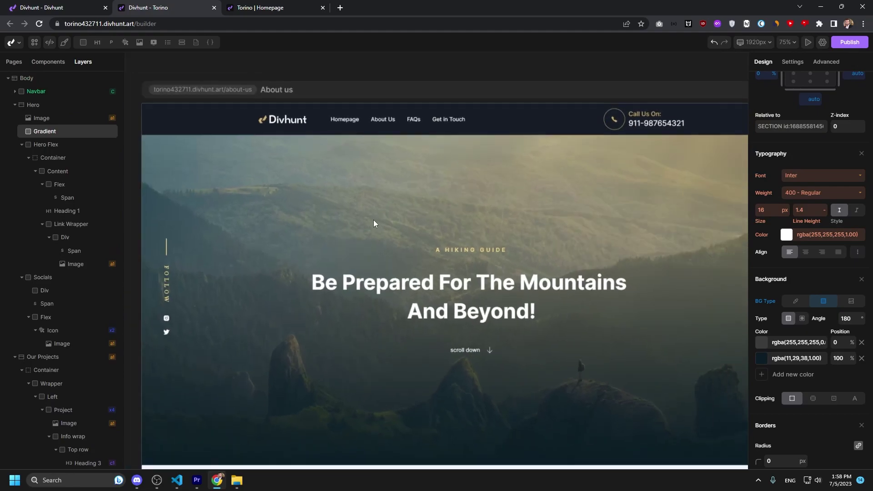
{"action": "left_click", "coordinate": [345, 121]}
{"action": "scroll", "coordinate": [347, 182], "scroll_direction": "left", "scroll_amount": 5}
{"action": "scroll", "coordinate": [448, 193], "scroll_direction": "down", "scroll_amount": 3}
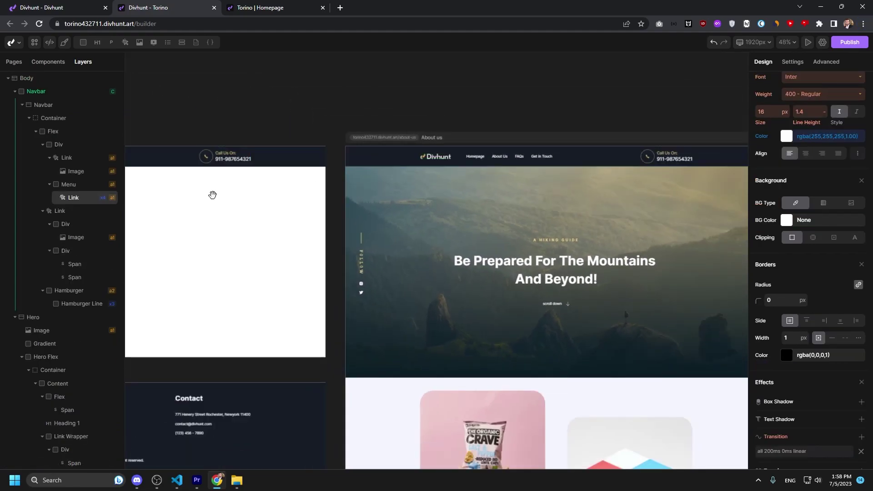
{"action": "left_click_drag", "start_coordinate": [213, 195], "coordinate": [450, 234]}
{"action": "scroll", "coordinate": [364, 227], "scroll_direction": "down", "scroll_amount": 3}
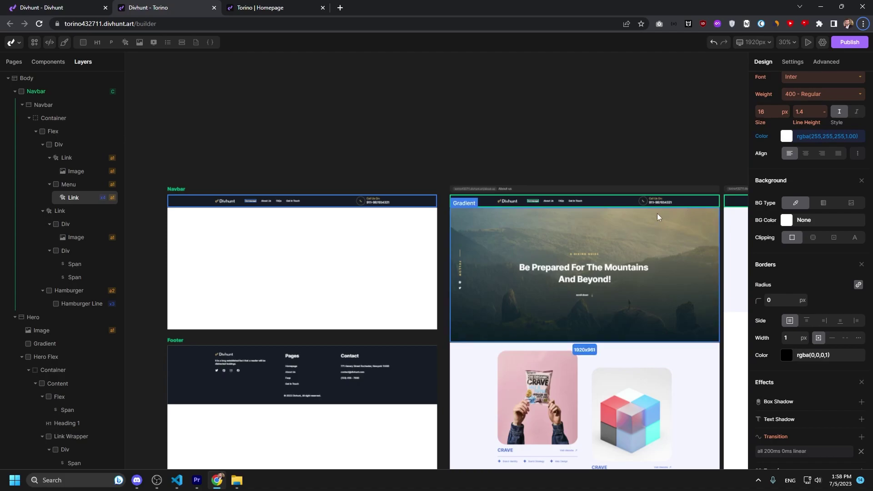
{"action": "left_click_drag", "start_coordinate": [626, 165], "coordinate": [448, 189]}
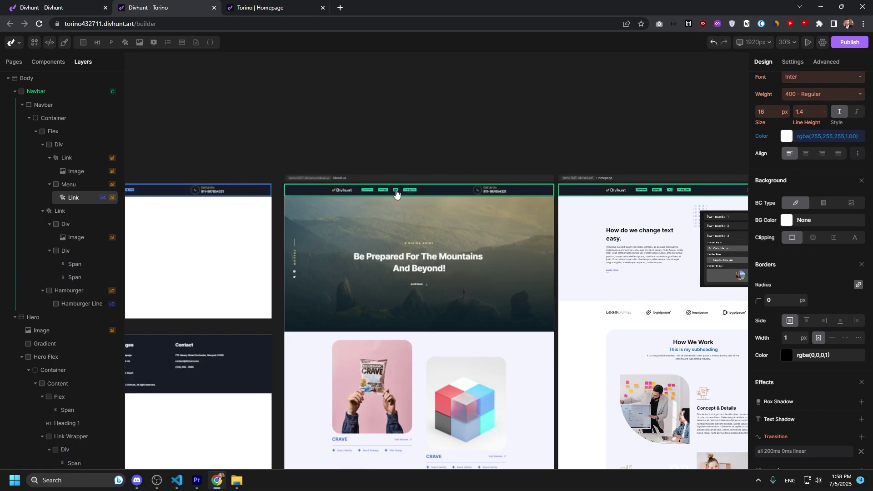
Set the navbar Homepage link's target page to Homepage
{"action": "left_click", "coordinate": [296, 231]}
{"action": "scroll", "coordinate": [366, 209], "scroll_direction": "up", "scroll_amount": 5}
{"action": "scroll", "coordinate": [366, 209], "scroll_direction": "up", "scroll_amount": 3}
{"action": "left_click", "coordinate": [391, 174]}
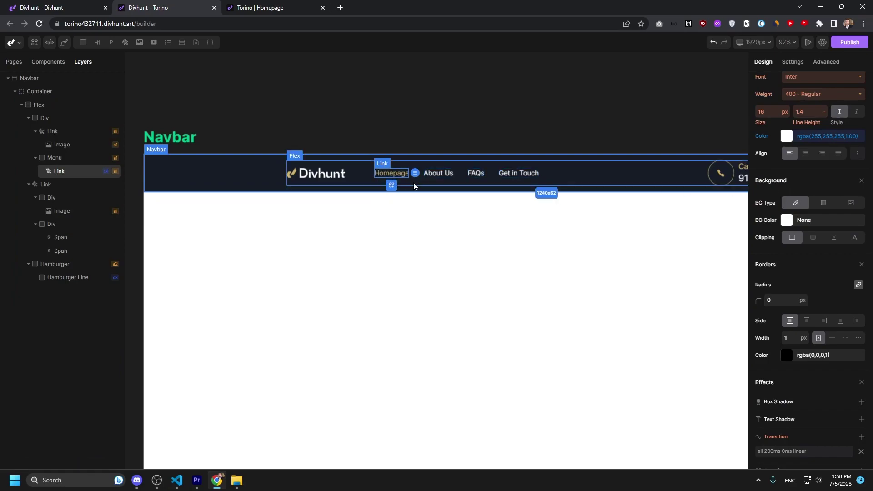
{"action": "scroll", "coordinate": [776, 256], "scroll_direction": "down", "scroll_amount": 1}
{"action": "scroll", "coordinate": [784, 181], "scroll_direction": "up", "scroll_amount": 1}
{"action": "left_click", "coordinate": [792, 62]}
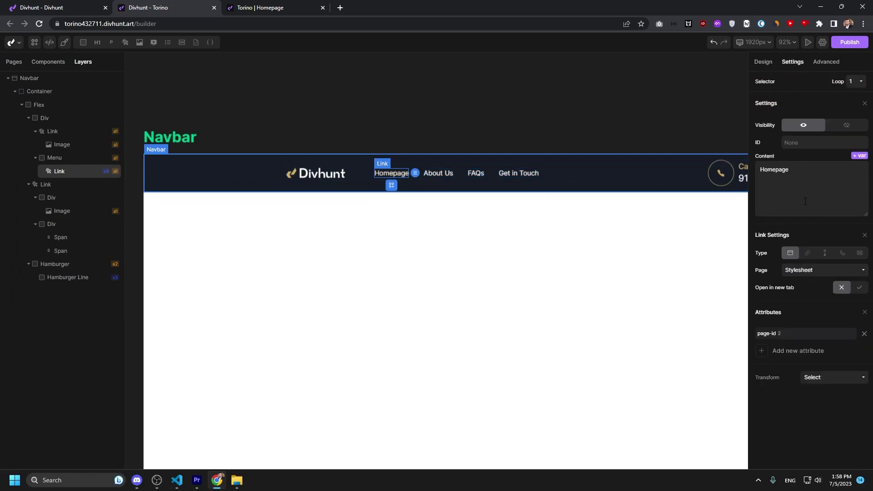
{"action": "left_click", "coordinate": [799, 271]}
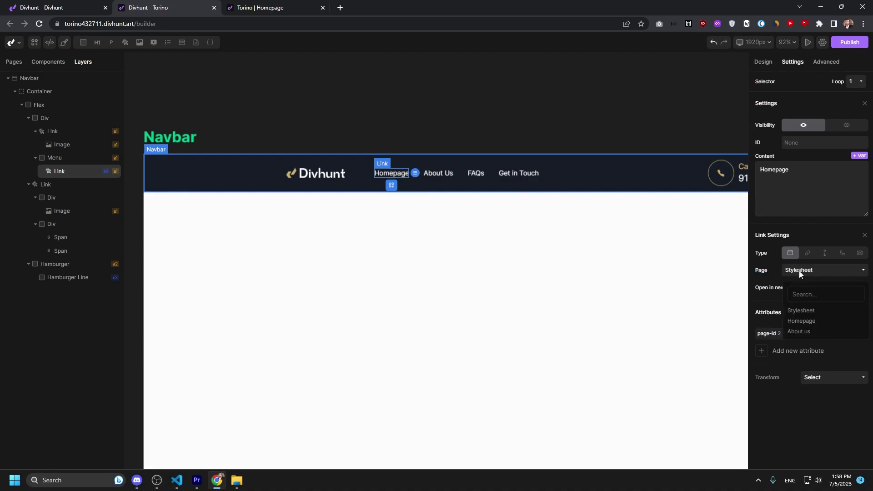
{"action": "left_click", "coordinate": [802, 321]}
Point the navbar About Us link to the About Us page
{"action": "left_click", "coordinate": [434, 176]}
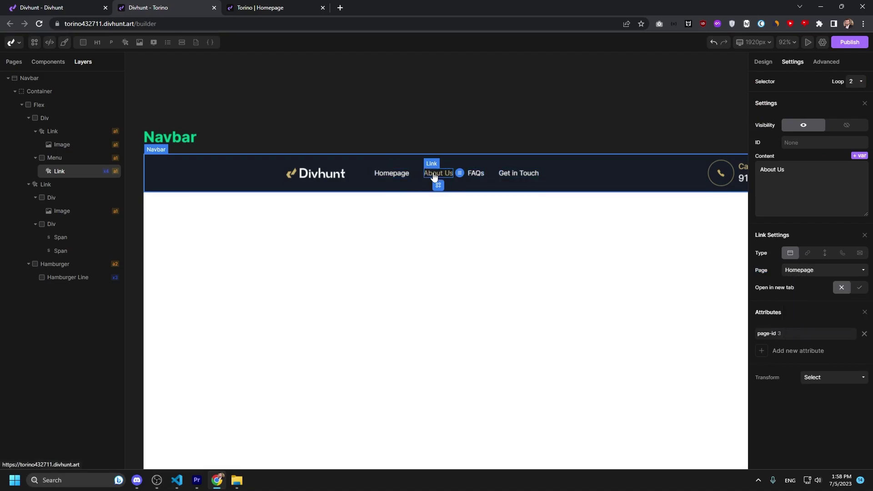
{"action": "left_click", "coordinate": [811, 271]}
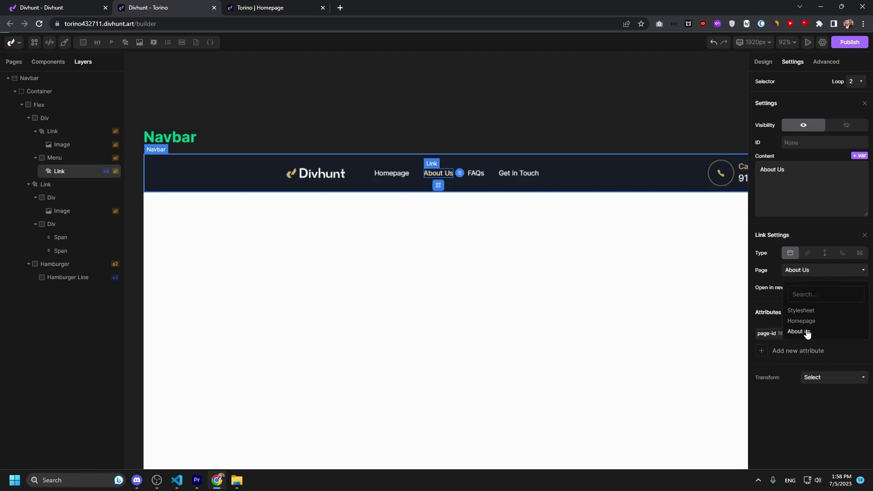
{"action": "scroll", "coordinate": [395, 214], "scroll_direction": "down", "scroll_amount": 1}
{"action": "scroll", "coordinate": [339, 201], "scroll_direction": "down", "scroll_amount": 5}
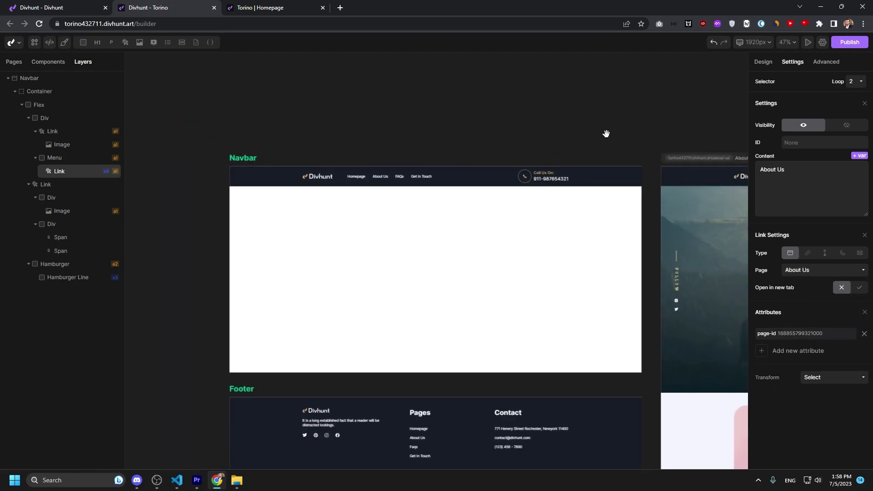
{"action": "left_click_drag", "start_coordinate": [591, 134], "coordinate": [423, 137]}
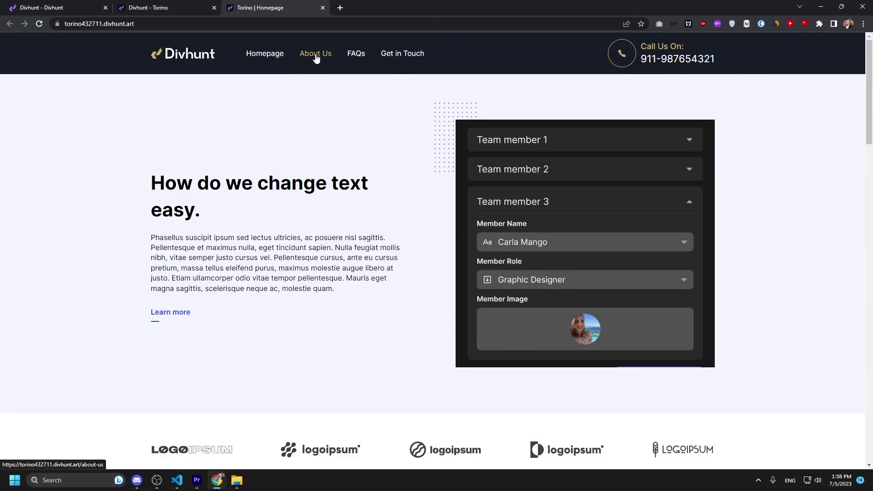
{"action": "left_click", "coordinate": [316, 57]}
{"action": "scroll", "coordinate": [436, 141], "scroll_direction": "down", "scroll_amount": 15}
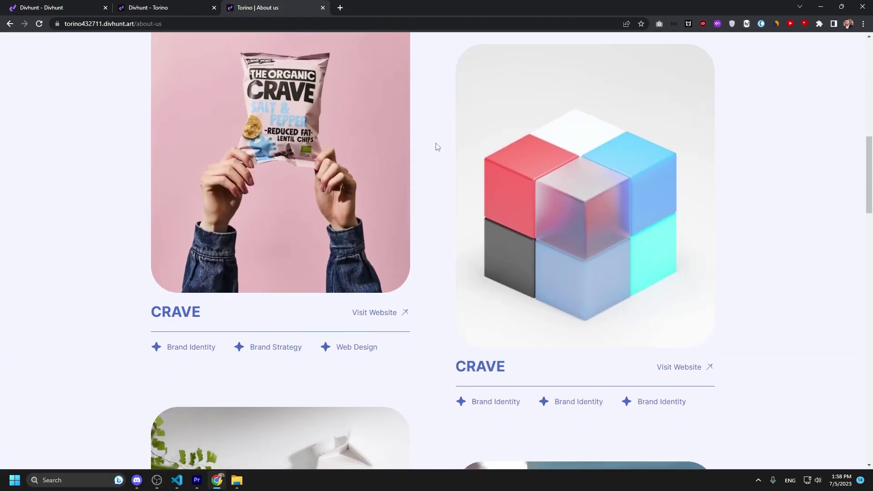
{"action": "scroll", "coordinate": [437, 145], "scroll_direction": "up", "scroll_amount": 5}
{"action": "scroll", "coordinate": [436, 189], "scroll_direction": "up", "scroll_amount": 10}
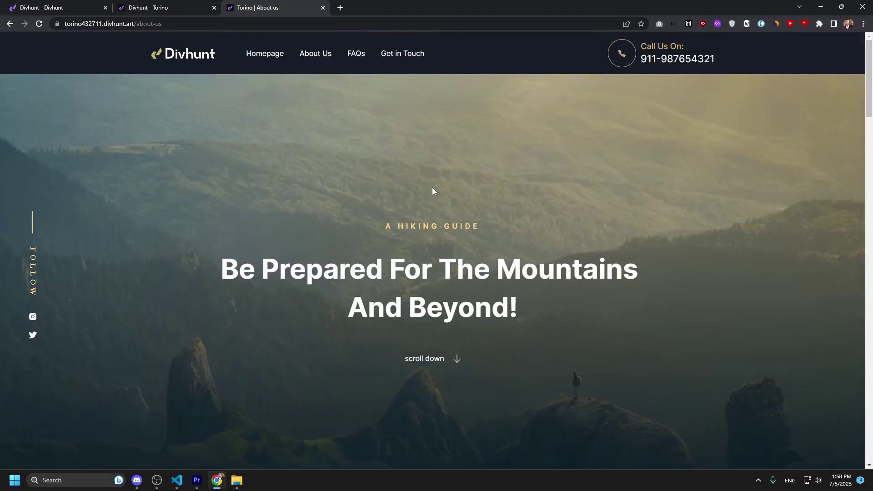
{"action": "left_click", "coordinate": [265, 54]}
{"action": "scroll", "coordinate": [384, 153], "scroll_direction": "down", "scroll_amount": 15}
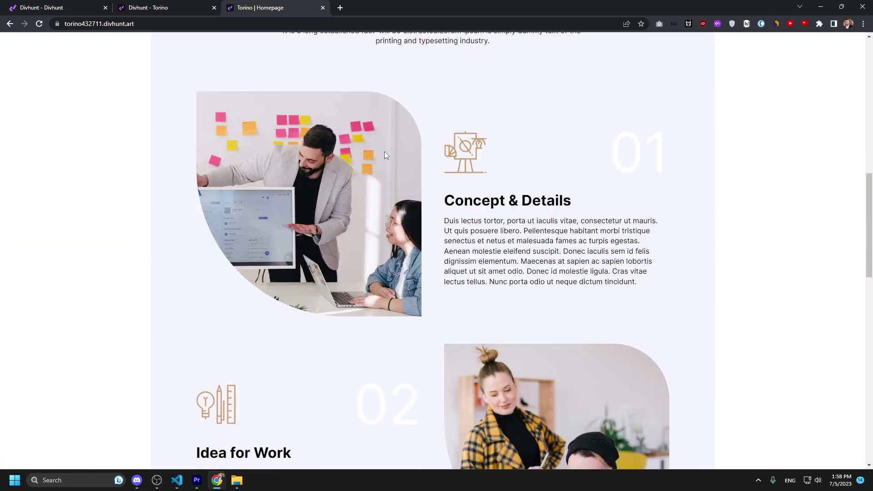
{"action": "scroll", "coordinate": [394, 168], "scroll_direction": "down", "scroll_amount": 8}
{"action": "scroll", "coordinate": [395, 191], "scroll_direction": "up", "scroll_amount": 20}
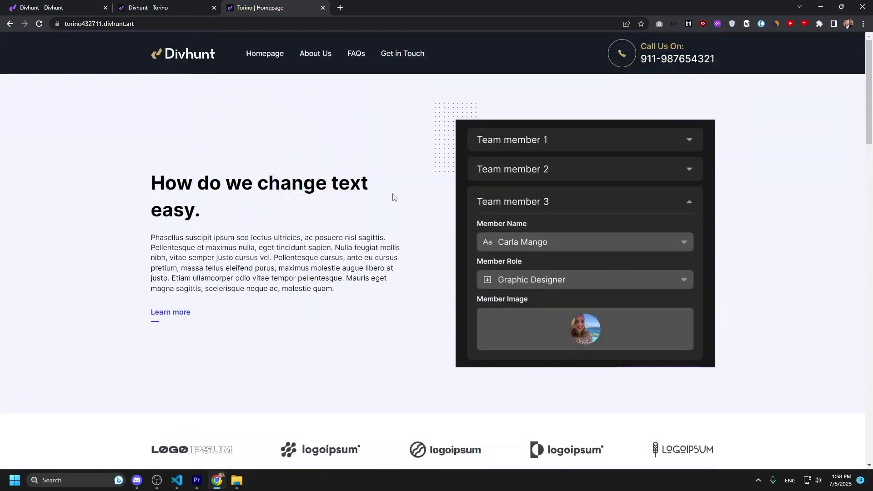
{"action": "left_click", "coordinate": [312, 55]}
{"action": "left_click", "coordinate": [264, 54]}
{"action": "left_click", "coordinate": [289, 53]}
{"action": "left_click", "coordinate": [284, 54]}
{"action": "left_click", "coordinate": [312, 58]}
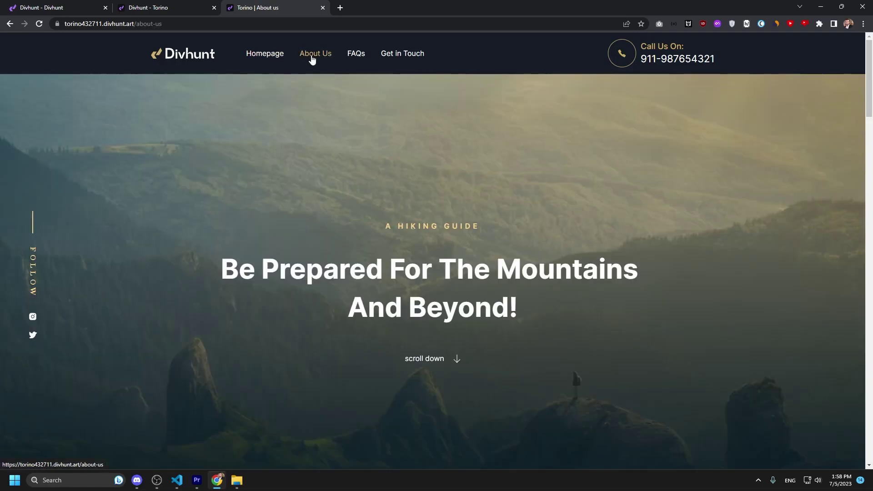
{"action": "left_click", "coordinate": [263, 54]}
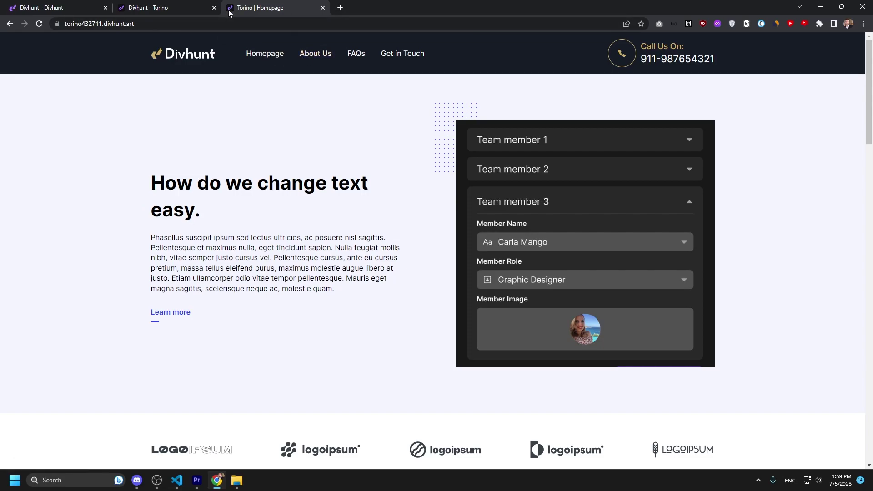
{"action": "left_click", "coordinate": [315, 55]}
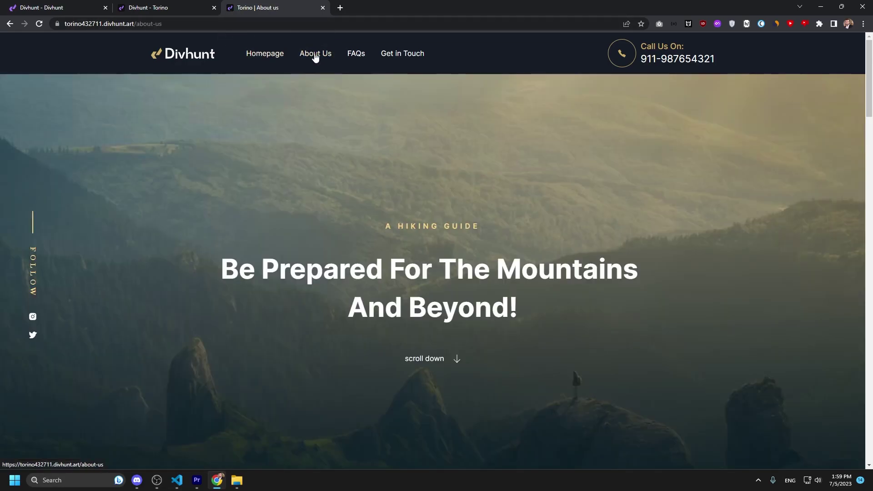
{"action": "left_click", "coordinate": [272, 55]}
{"action": "left_click", "coordinate": [268, 58]}
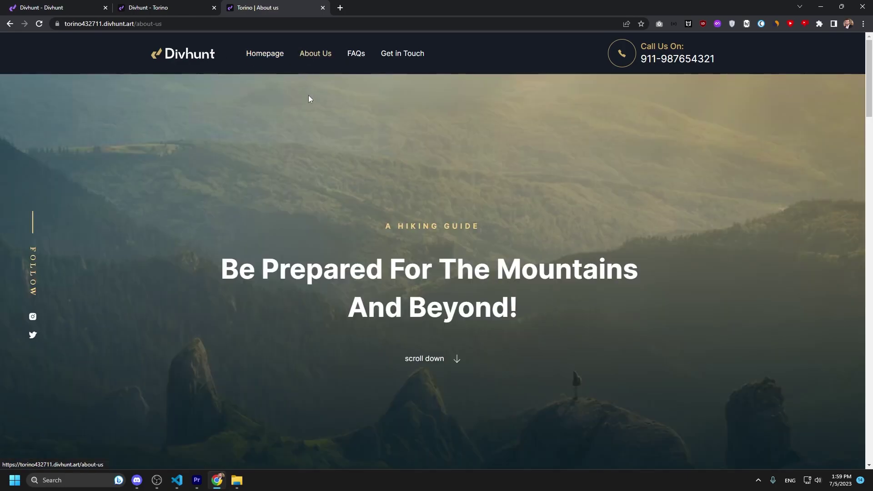
{"action": "scroll", "coordinate": [345, 136], "scroll_direction": "down", "scroll_amount": 8}
{"action": "scroll", "coordinate": [345, 132], "scroll_direction": "up", "scroll_amount": 9}
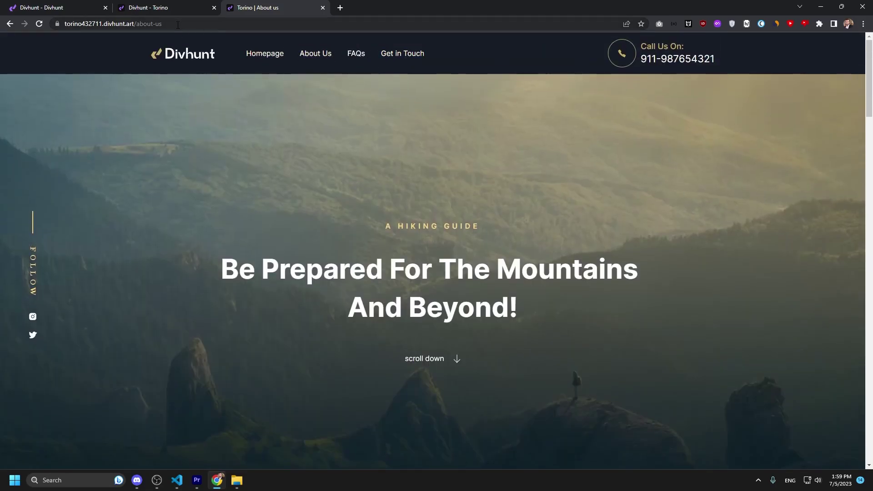
{"action": "left_click", "coordinate": [165, 8]}
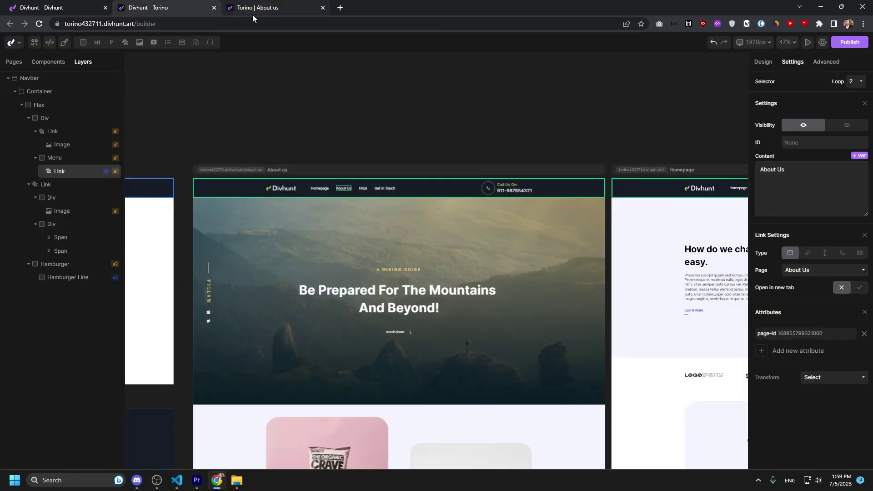